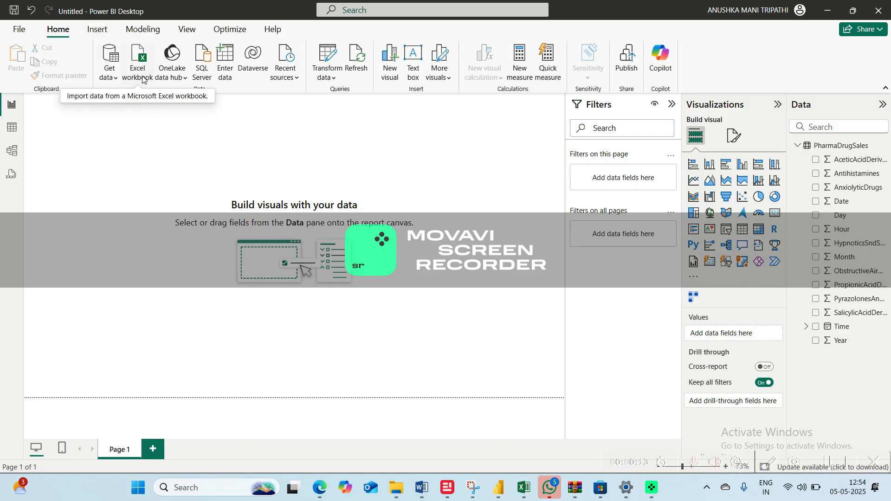
pyautogui.click(109, 75)
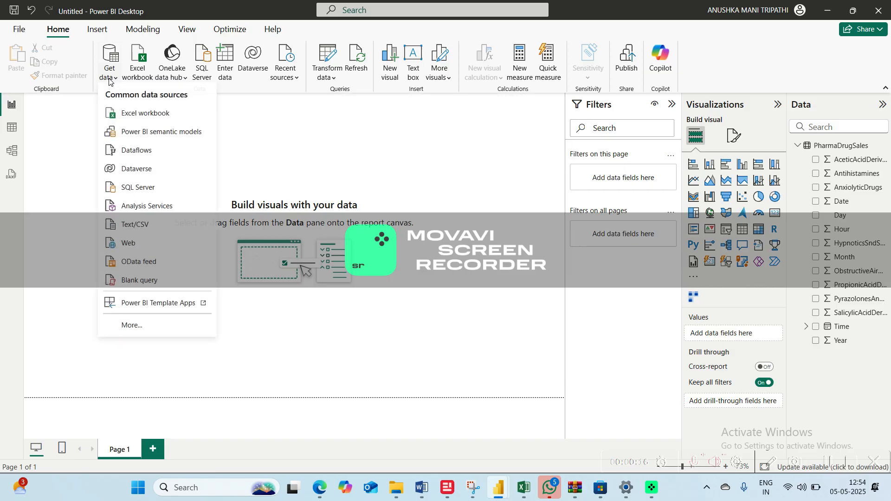
pyautogui.click(136, 116)
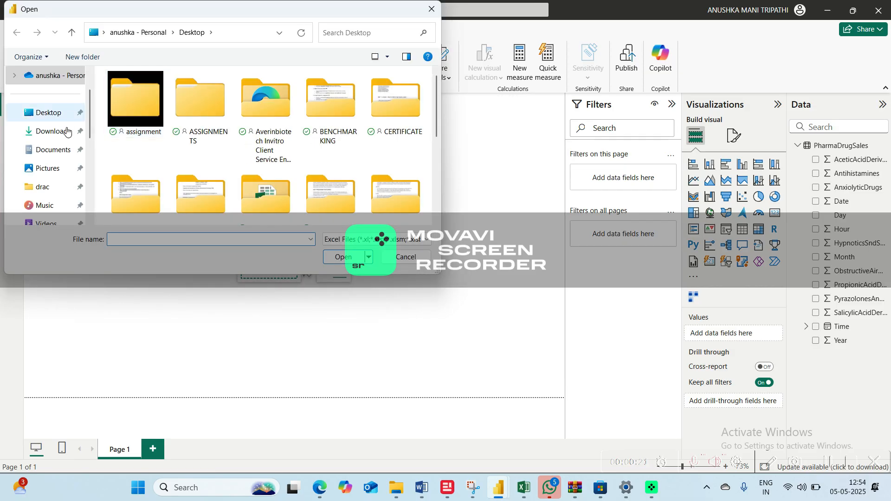
pyautogui.click(60, 132)
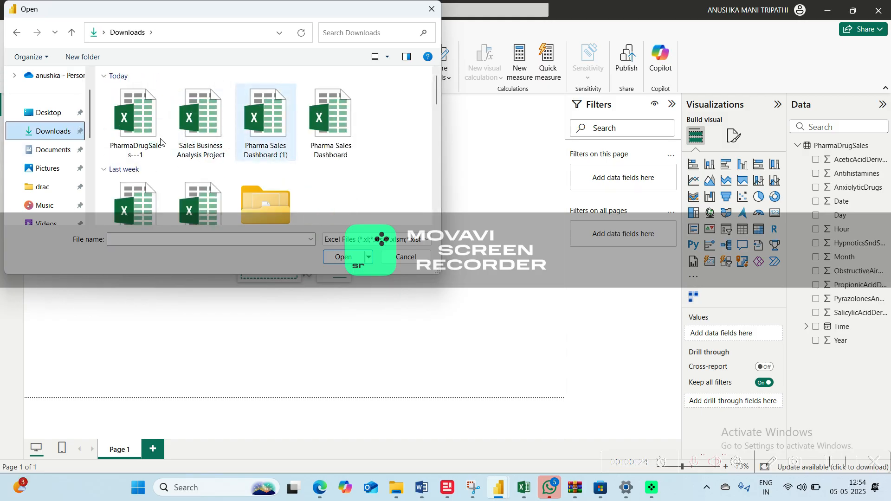
pyautogui.click(137, 146)
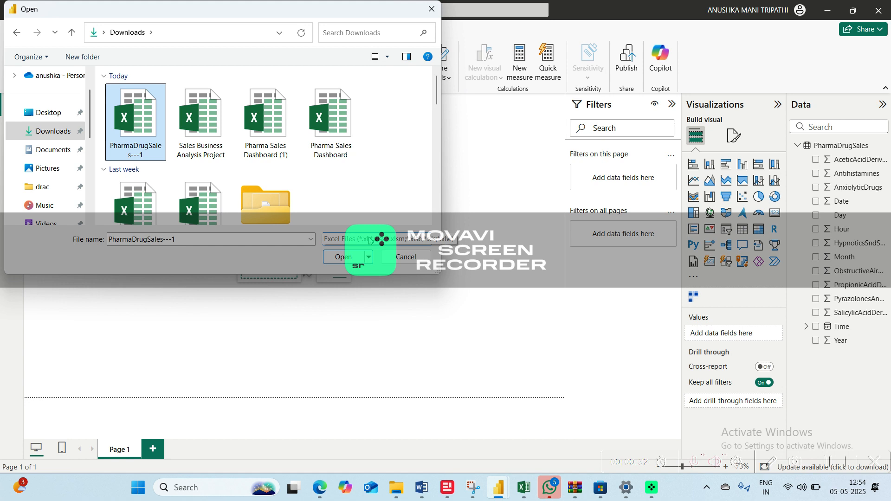
pyautogui.click(407, 258)
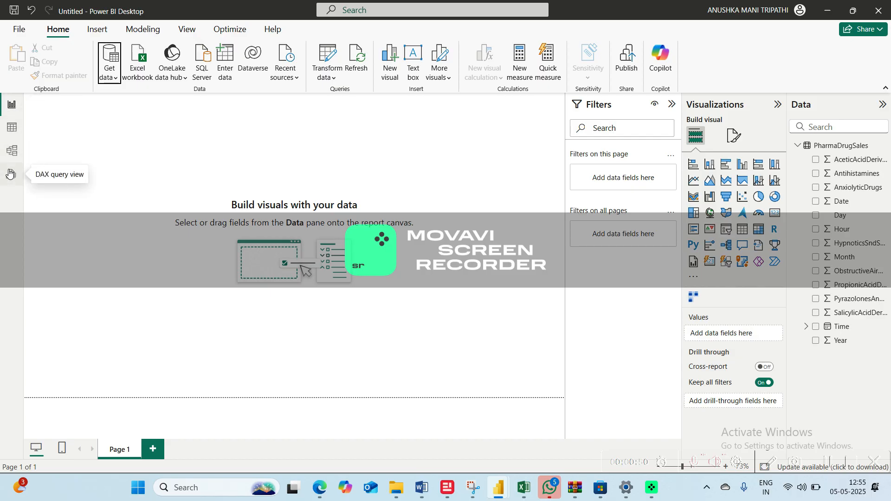
# Show the PharmaDrugSales data in Table view and sort it by SalicylicAcidDerivatives in descending order
pyautogui.click(19, 107)
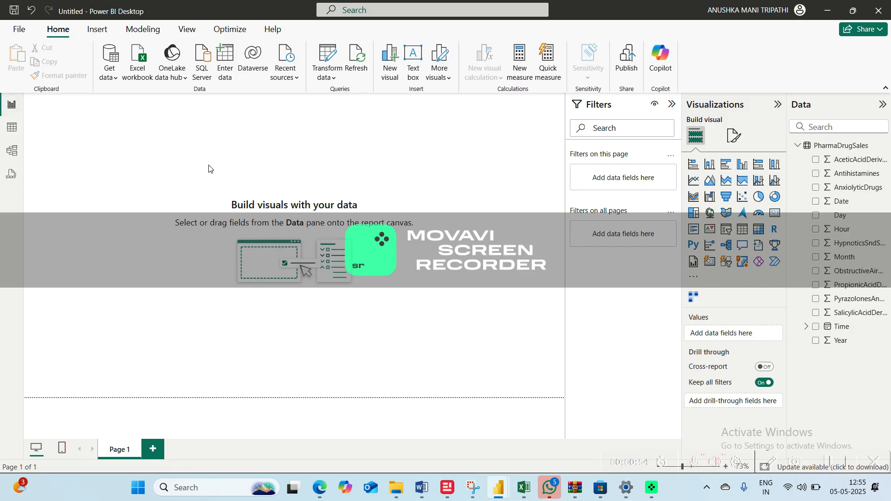
pyautogui.click(12, 128)
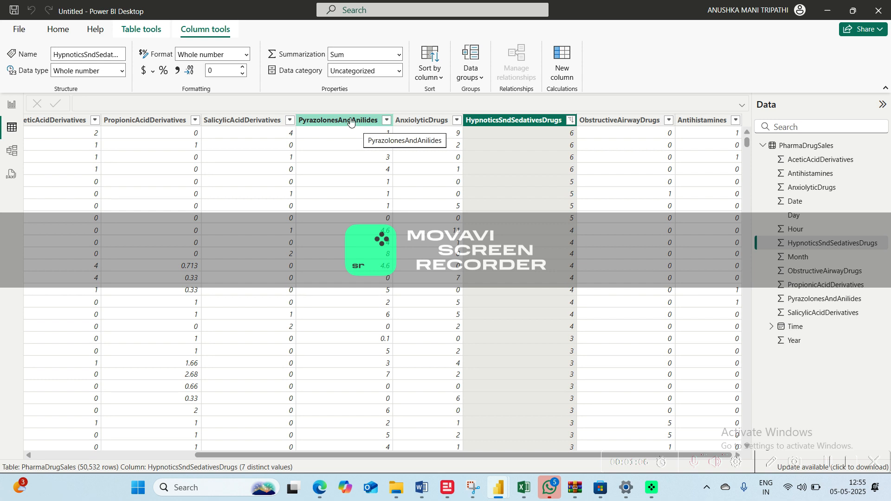
pyautogui.click(289, 121)
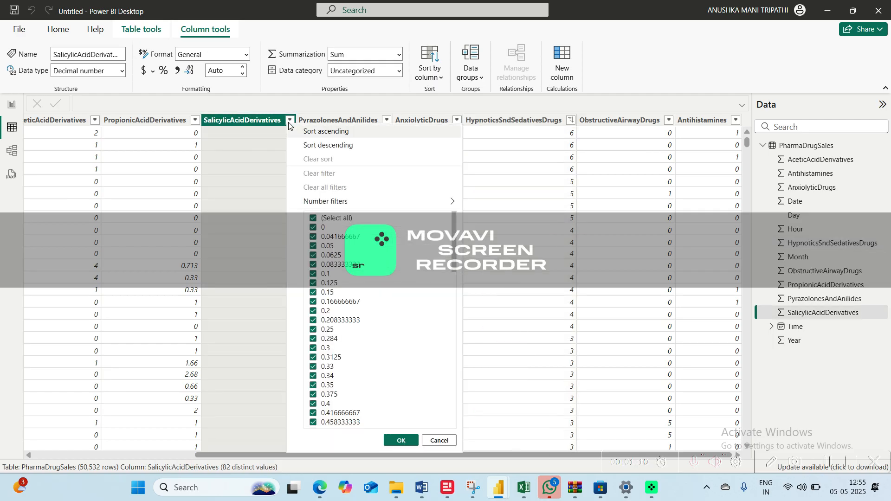
pyautogui.click(302, 131)
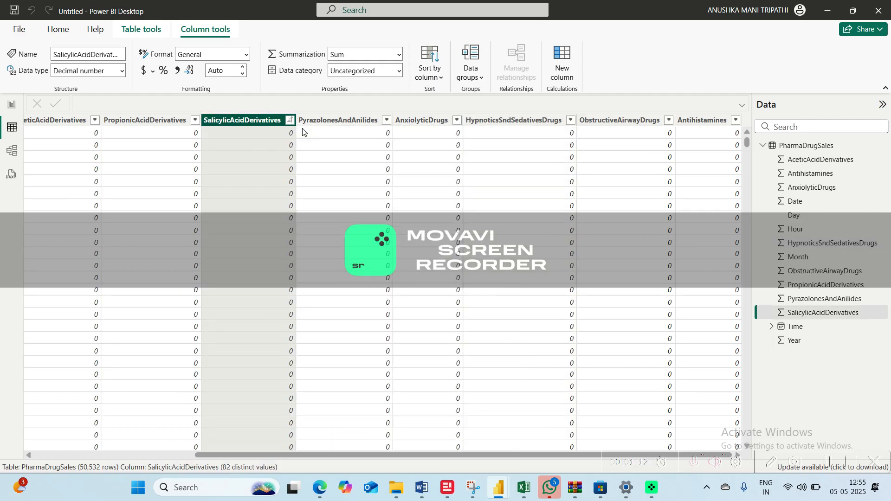
pyautogui.click(290, 120)
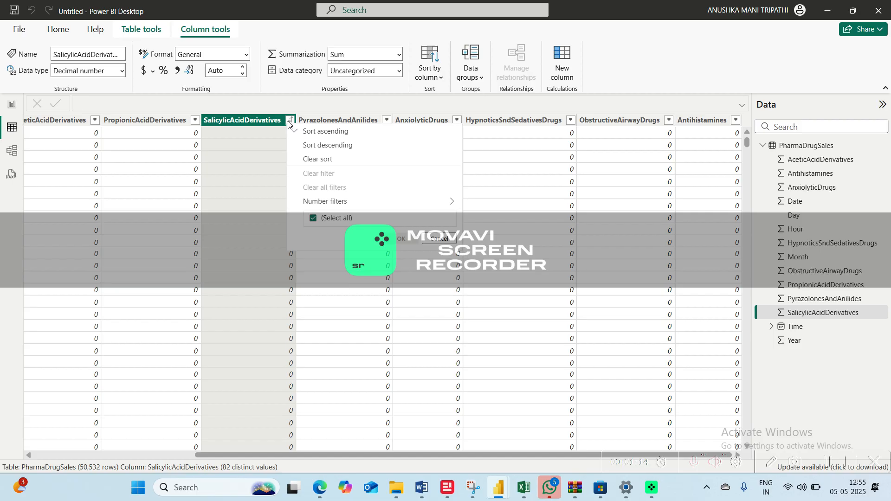
pyautogui.click(300, 144)
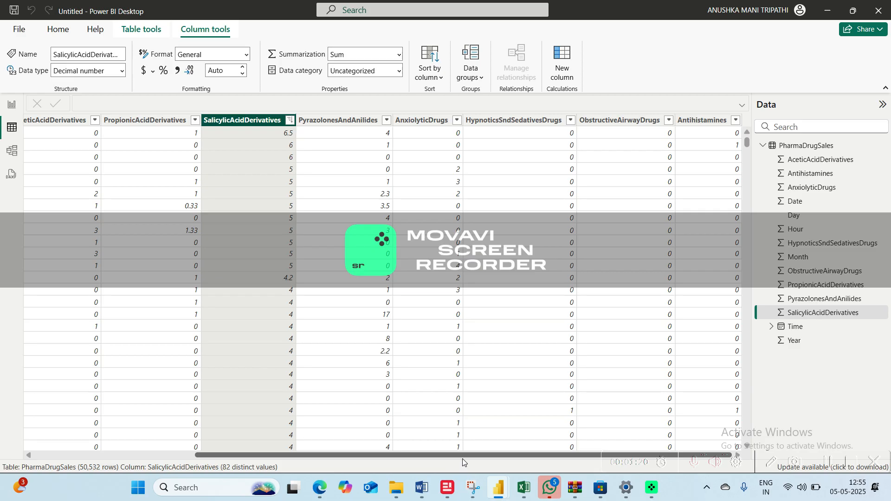
# Look through the columns and rows of the PharmaDrugSales table, and return to the report view
pyautogui.moveTo(480, 457); pyautogui.dragTo(206, 455)
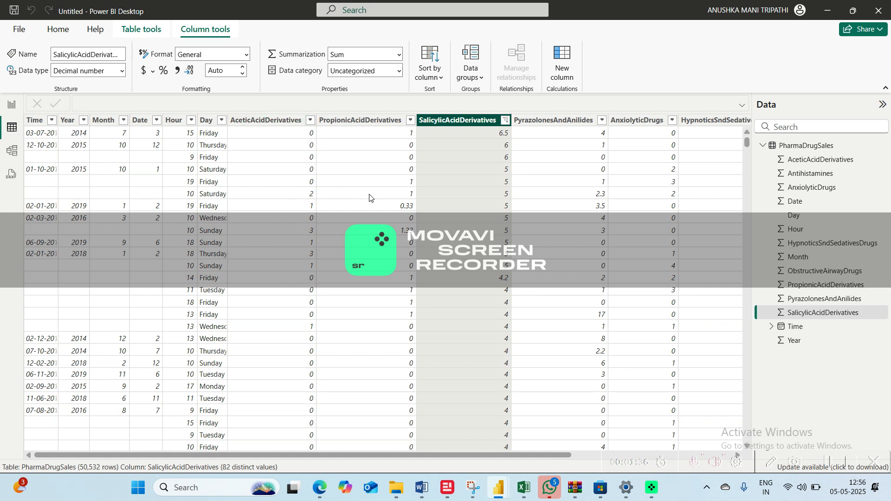
pyautogui.moveTo(742, 184); pyautogui.dragTo(734, 291)
pyautogui.click(734, 259)
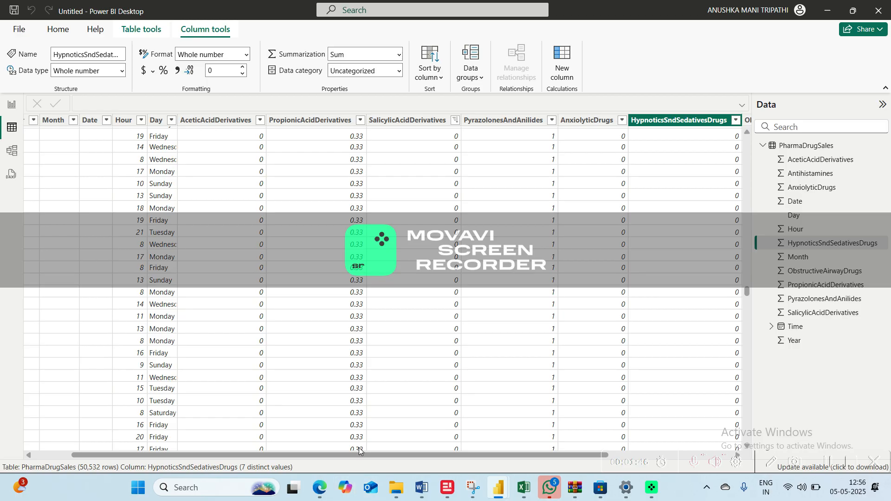
pyautogui.moveTo(350, 453); pyautogui.dragTo(208, 450)
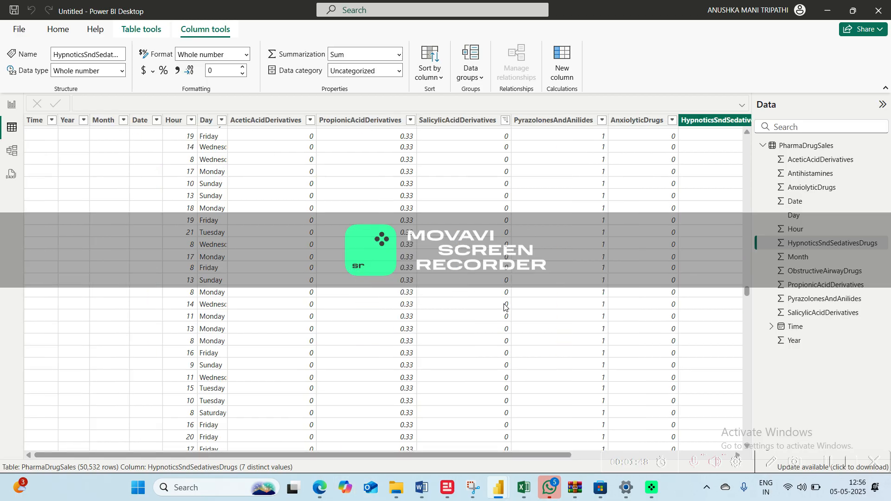
pyautogui.click(13, 106)
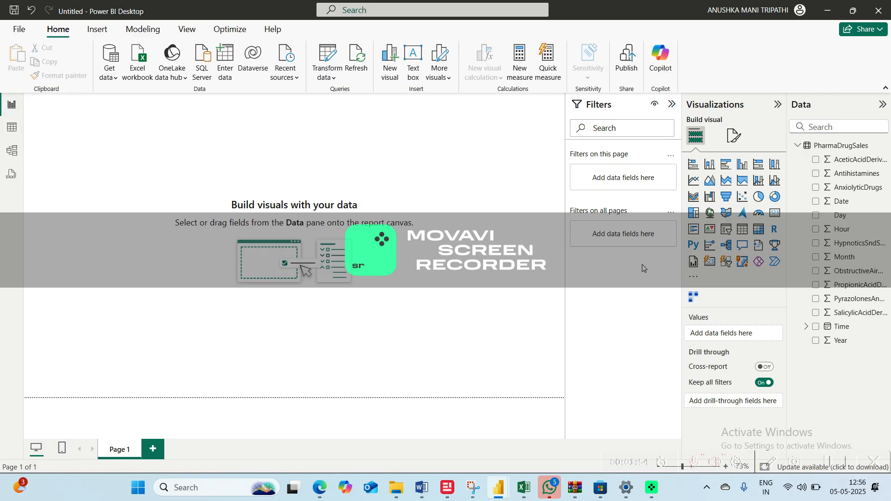
pyautogui.click(816, 327)
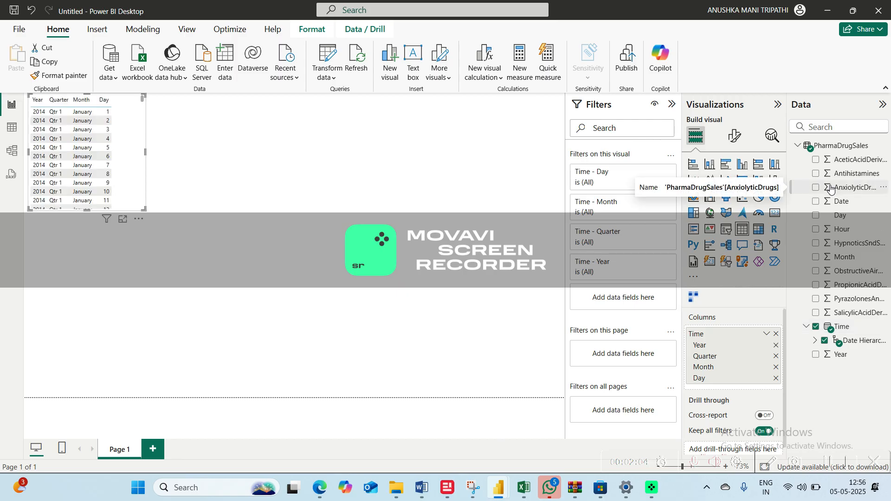
pyautogui.click(139, 218)
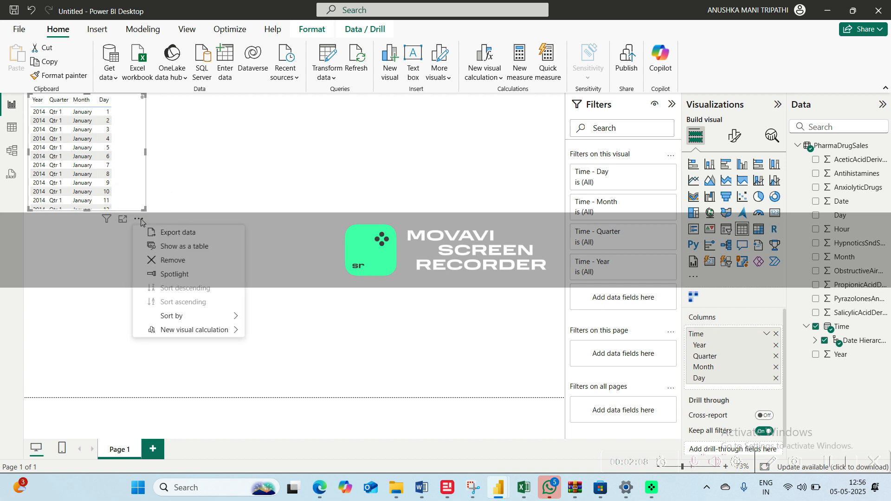
pyautogui.click(158, 261)
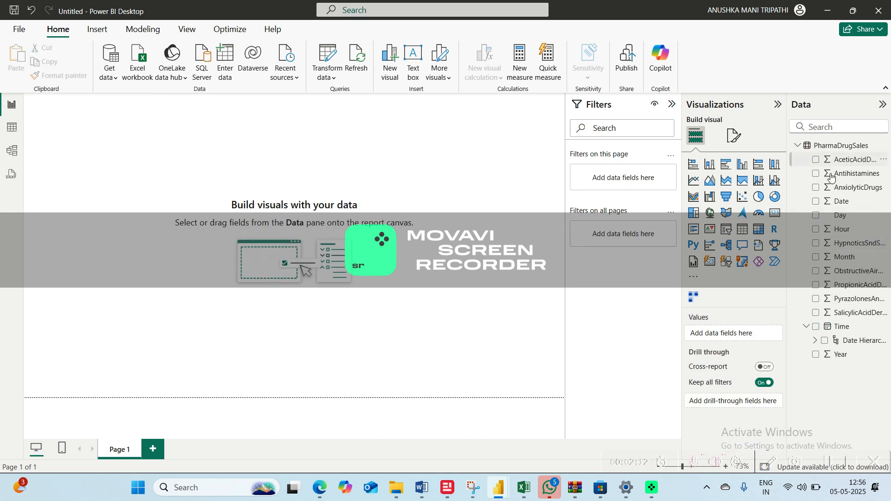
# Add a slicer with the Year and Month fields, and exclude (Blank) from its Month filter using basic filtering
pyautogui.click(726, 229)
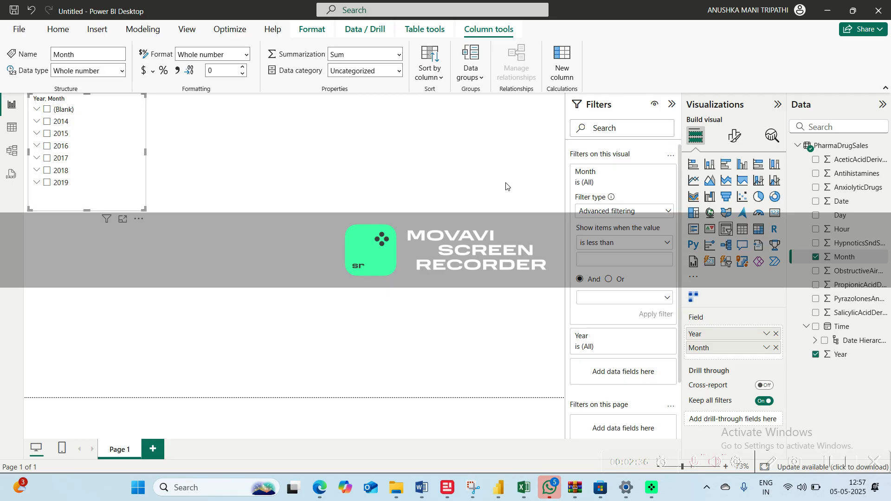
pyautogui.click(618, 212)
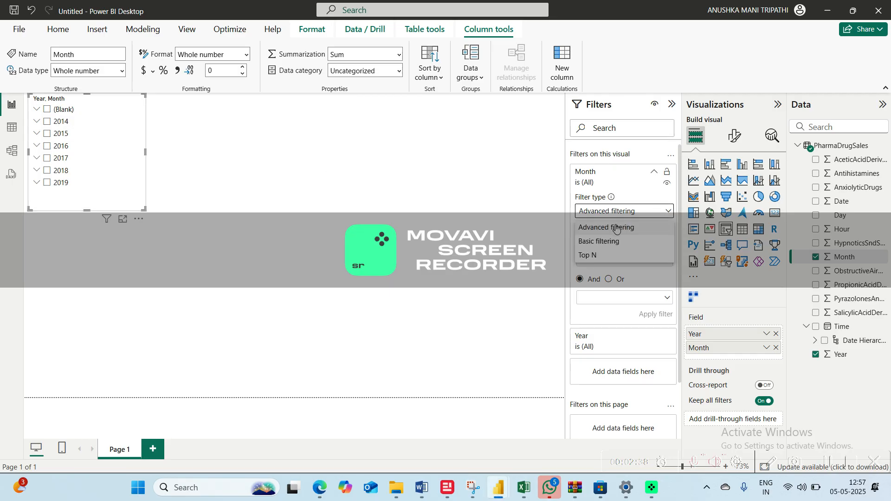
pyautogui.click(608, 242)
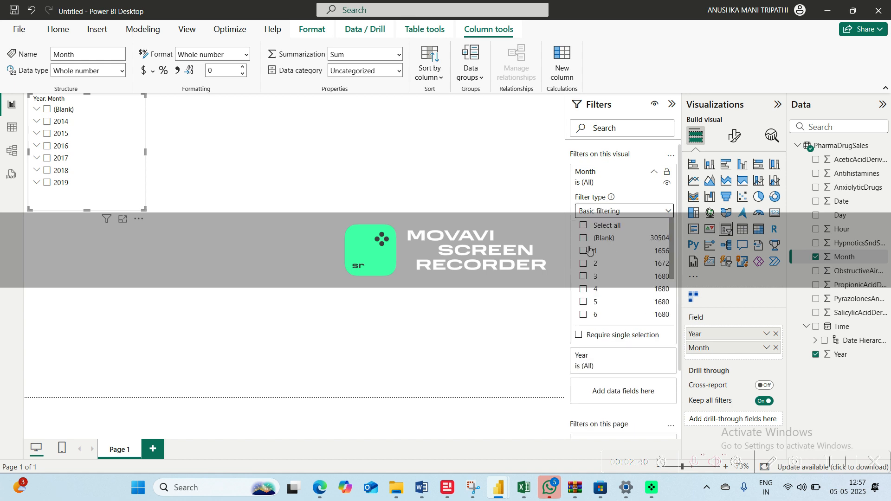
pyautogui.click(586, 251)
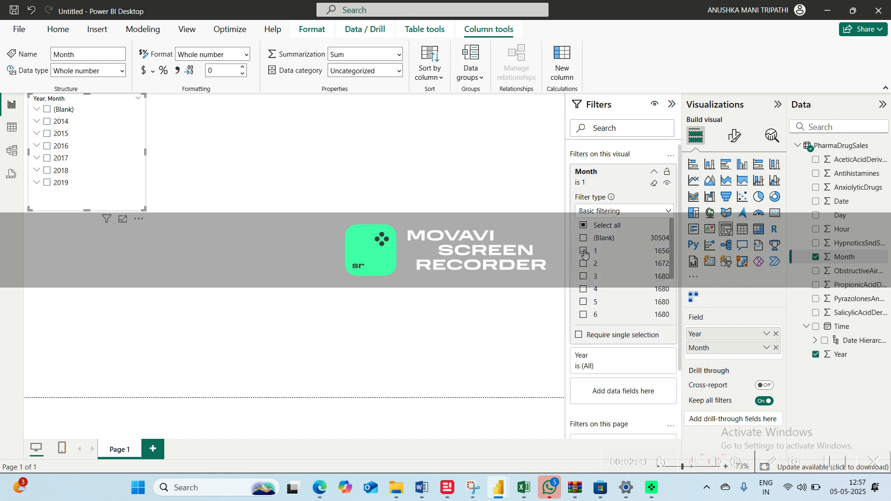
pyautogui.click(584, 226)
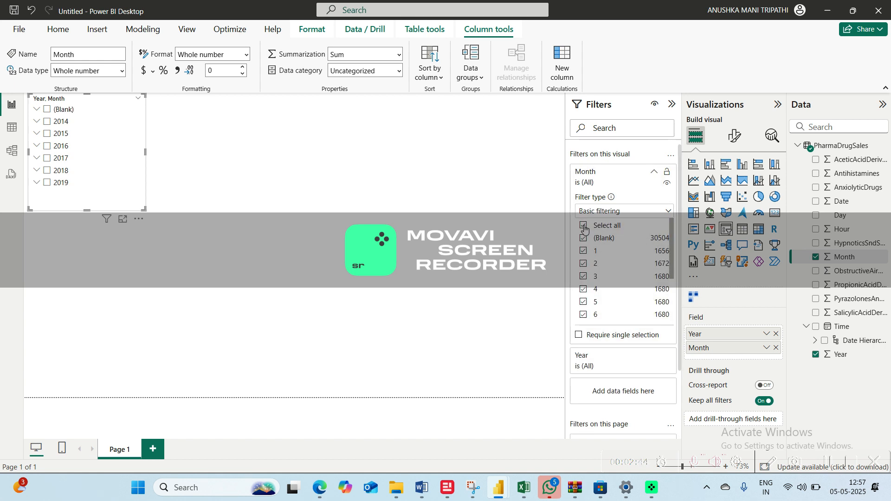
pyautogui.click(584, 238)
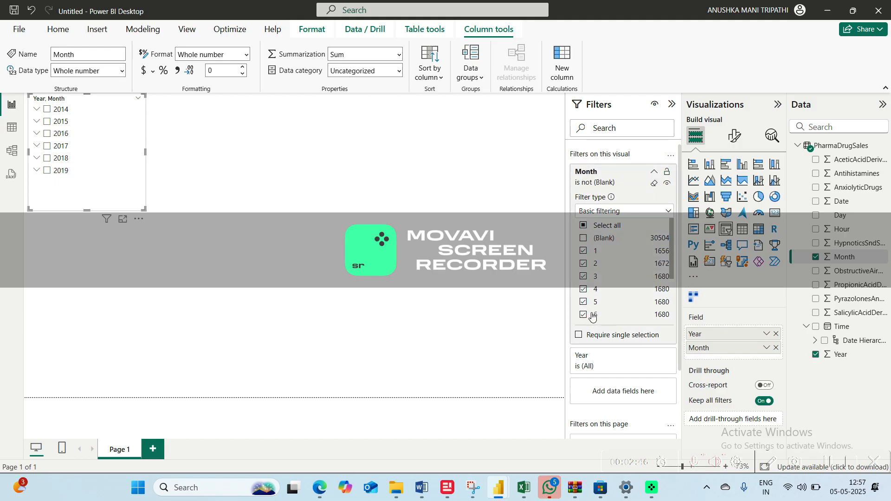
pyautogui.click(654, 174)
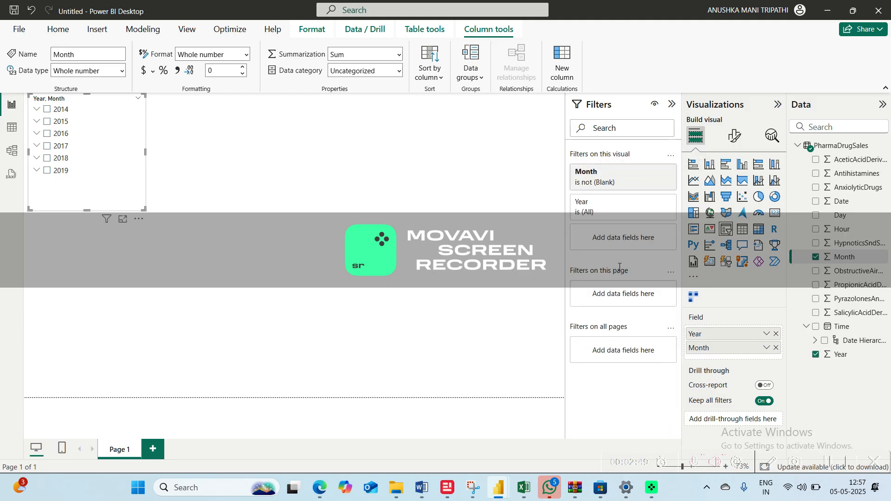
# Set the slicer's Year filter to basic filtering with all years from 2014 to 2019 selected
pyautogui.click(602, 214)
pyautogui.click(665, 242)
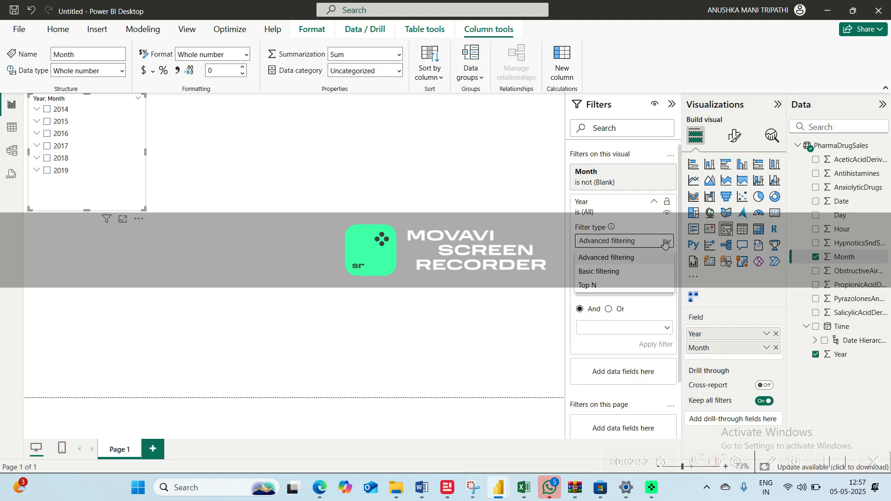
pyautogui.click(604, 272)
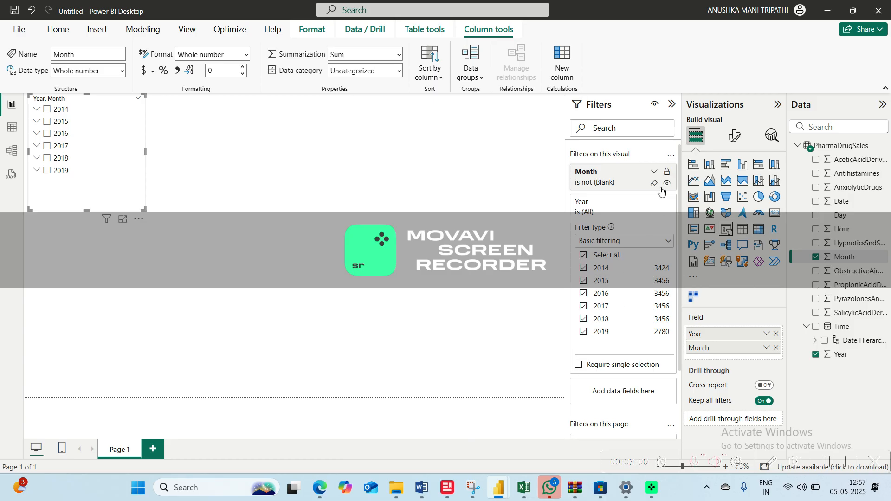
pyautogui.click(654, 203)
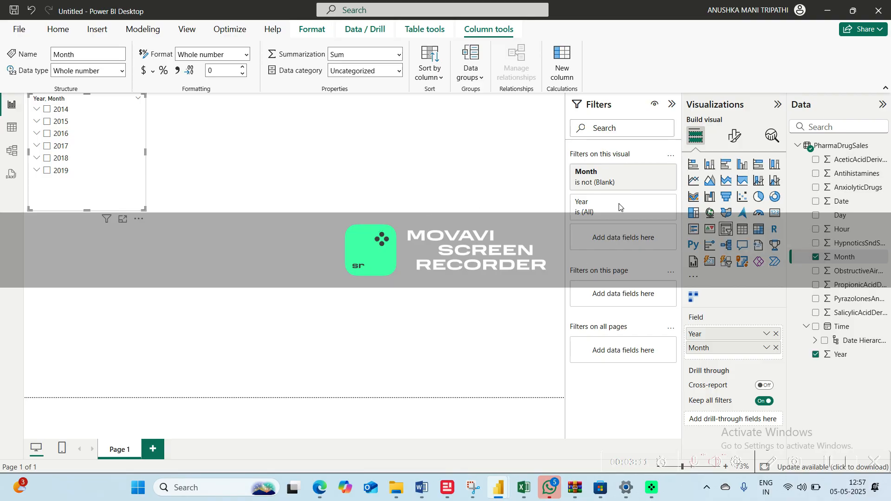
# Move the Year and Month slicer down along the report canvas's edge, leaving free space above it
pyautogui.click(273, 188)
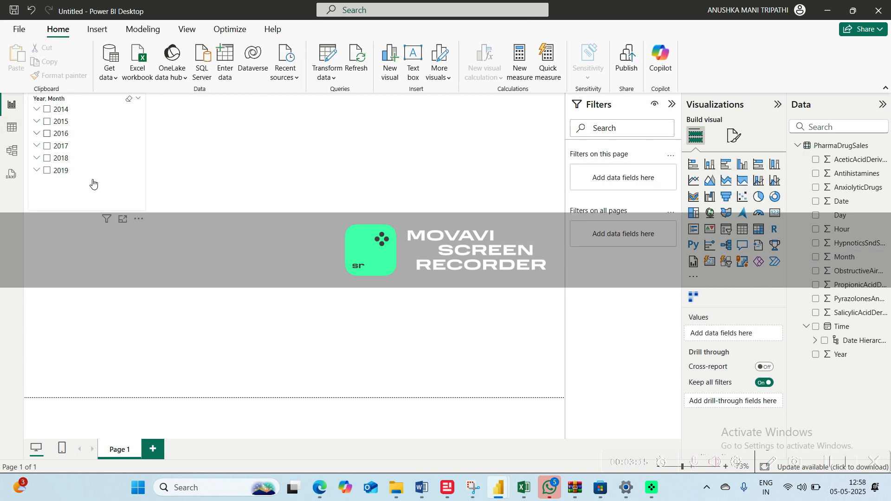
pyautogui.moveTo(92, 183); pyautogui.dragTo(95, 234)
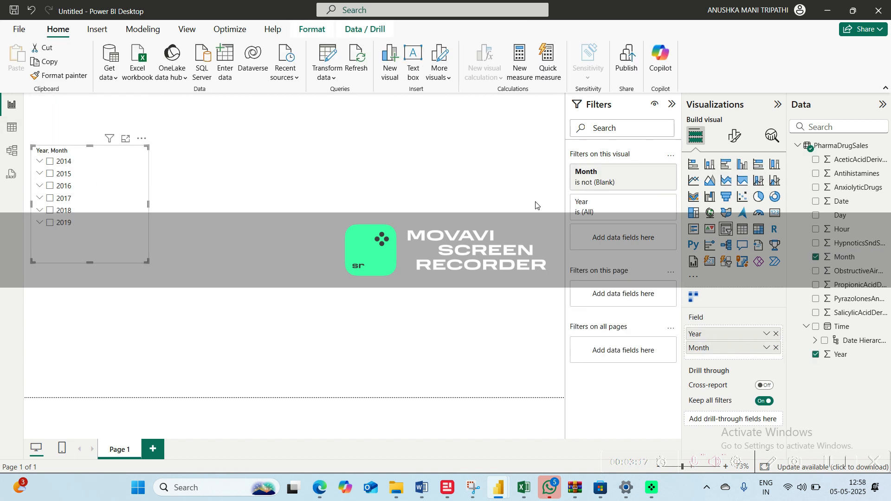
pyautogui.click(734, 136)
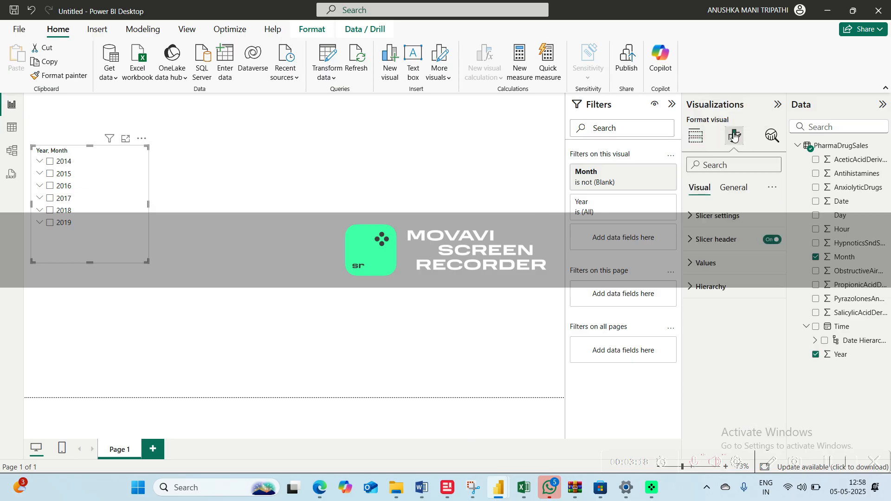
pyautogui.click(737, 189)
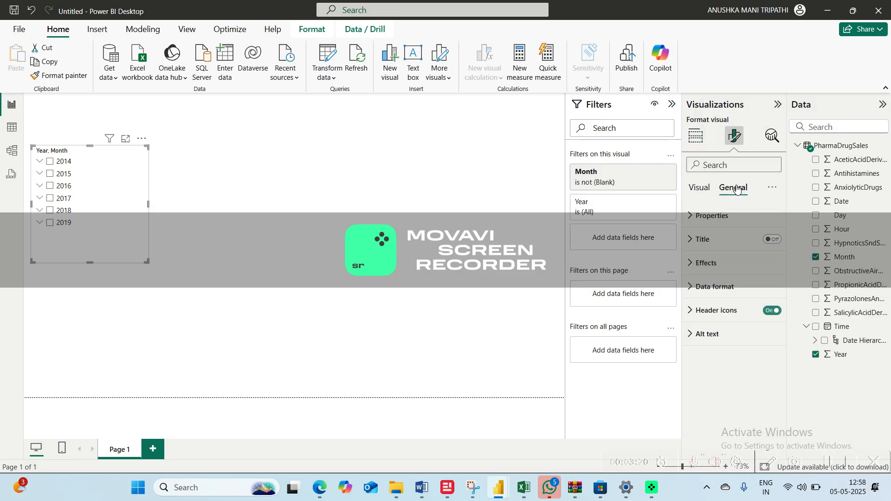
pyautogui.click(555, 199)
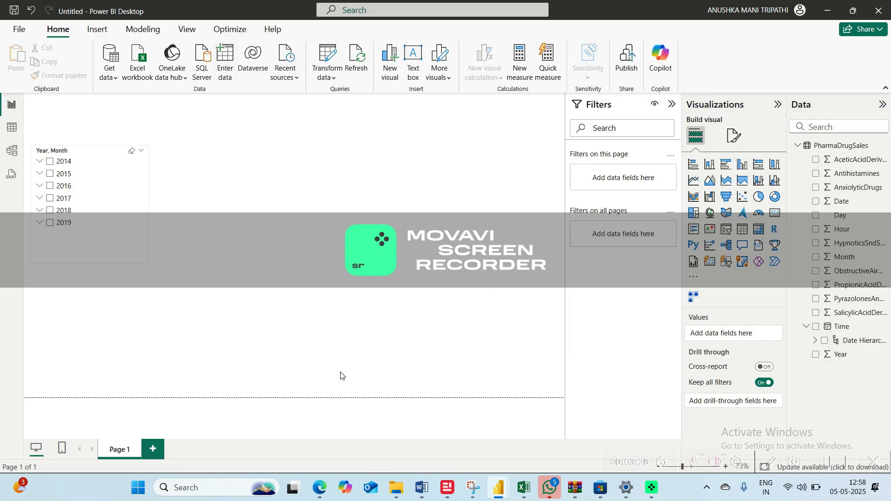
pyautogui.click(97, 197)
pyautogui.click(97, 198)
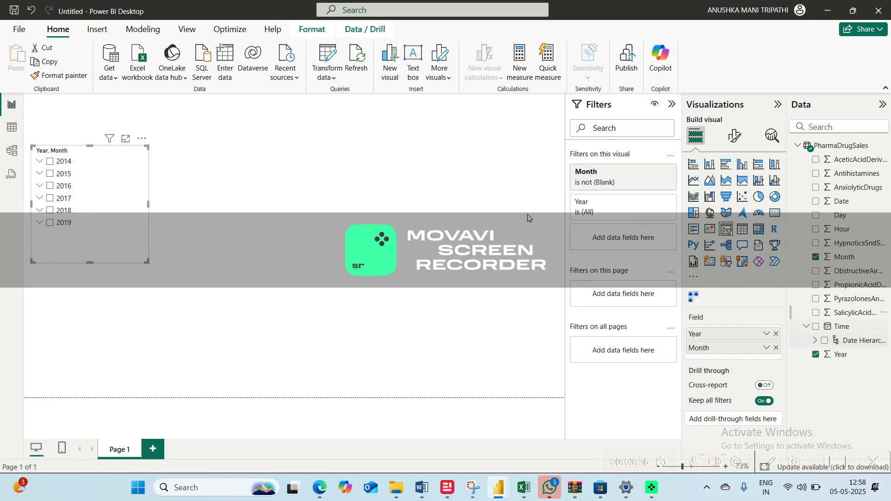
pyautogui.click(221, 231)
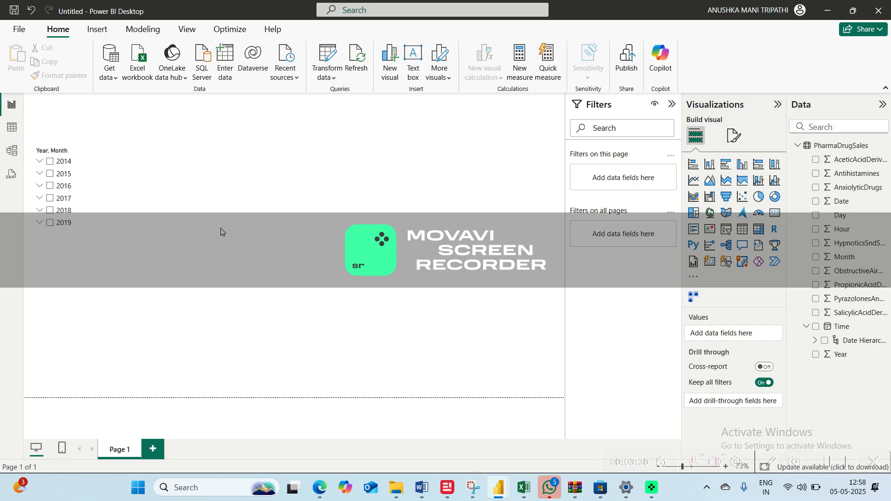
# Try a light blue wallpaper color for the report page and return it to white
pyautogui.click(734, 138)
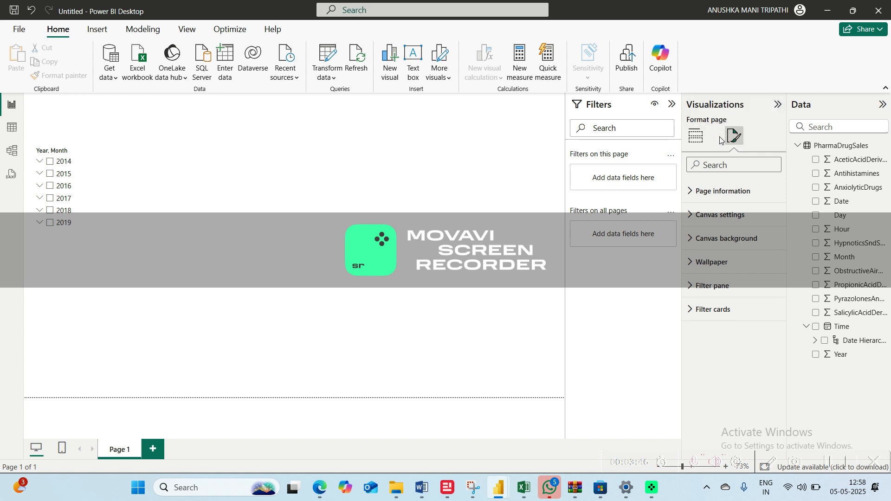
pyautogui.click(715, 263)
pyautogui.click(711, 302)
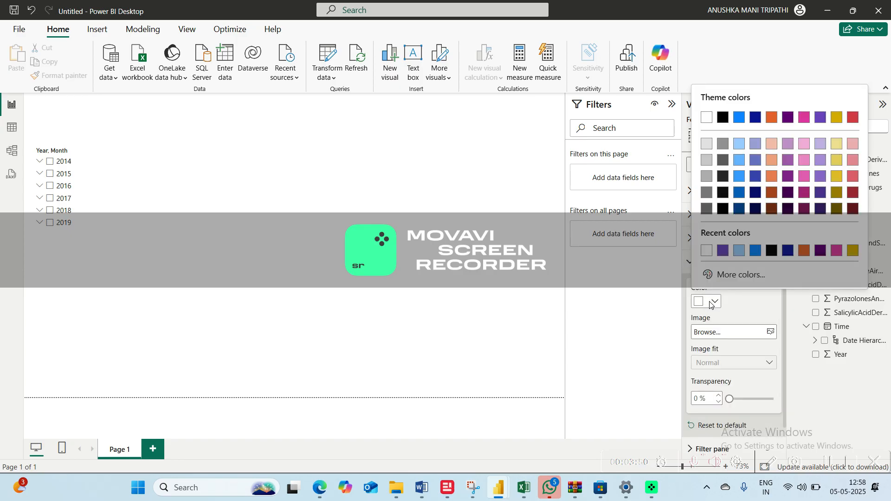
pyautogui.click(740, 251)
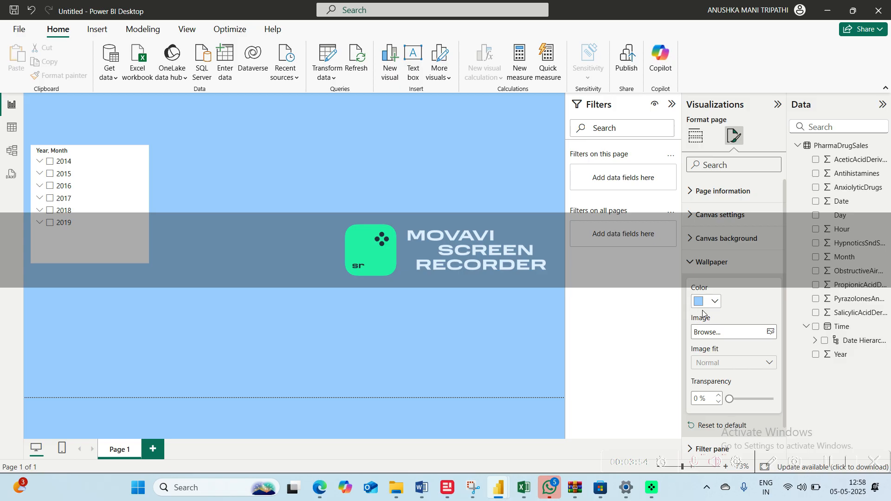
pyautogui.click(719, 308)
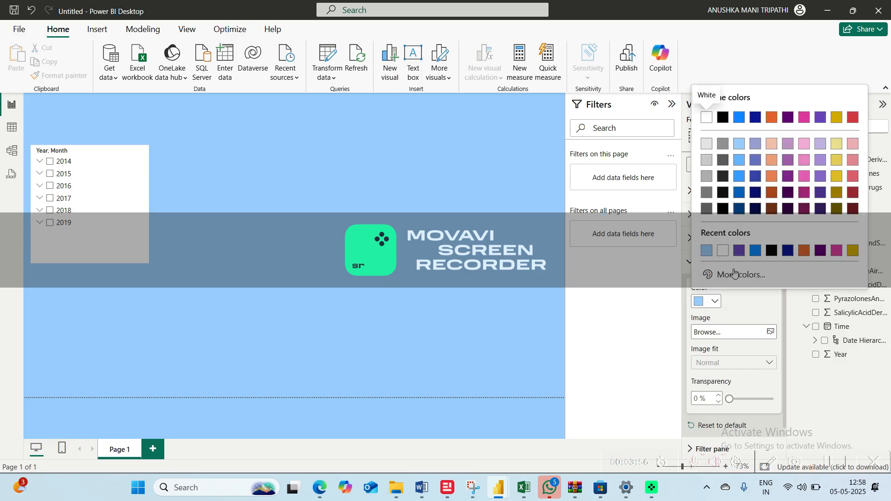
pyautogui.click(723, 251)
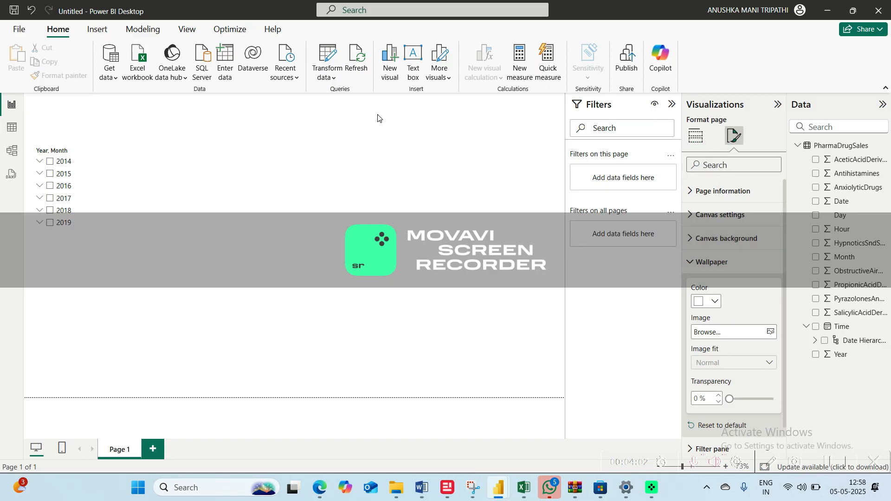
# Insert a text box below the slicer, stretched across the canvas width and reduced in height
pyautogui.click(410, 70)
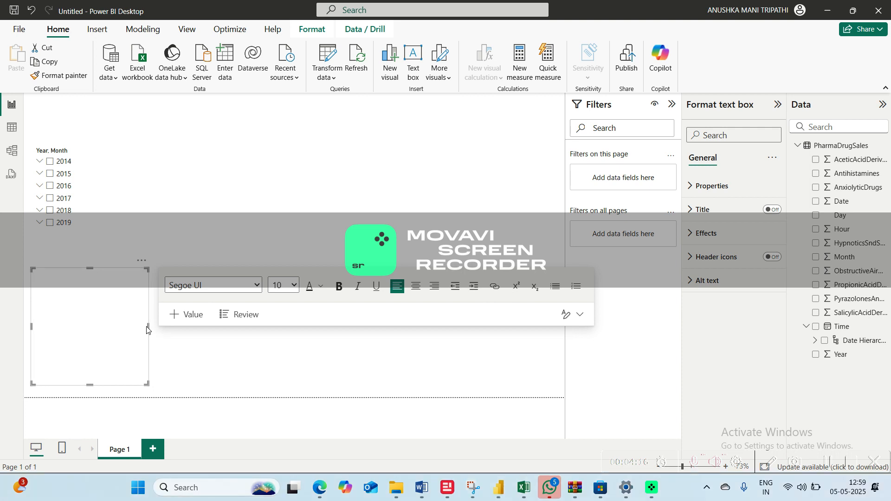
pyautogui.moveTo(148, 327); pyautogui.dragTo(554, 337)
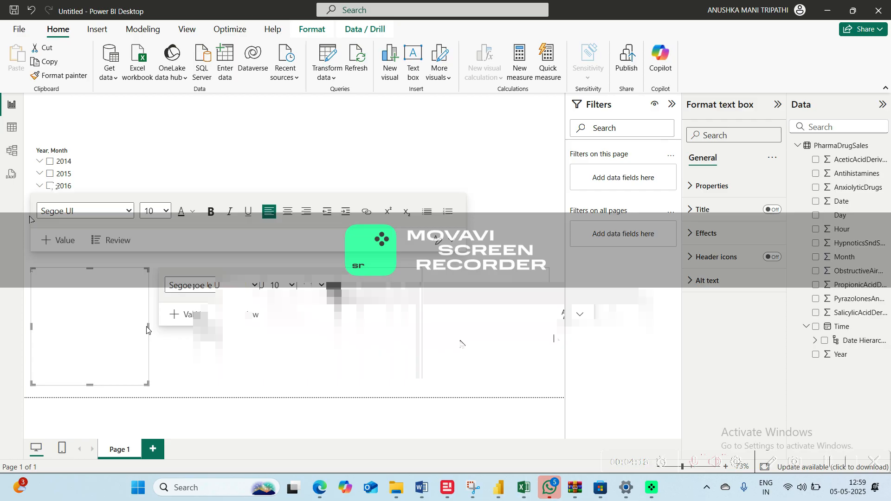
pyautogui.click(252, 377)
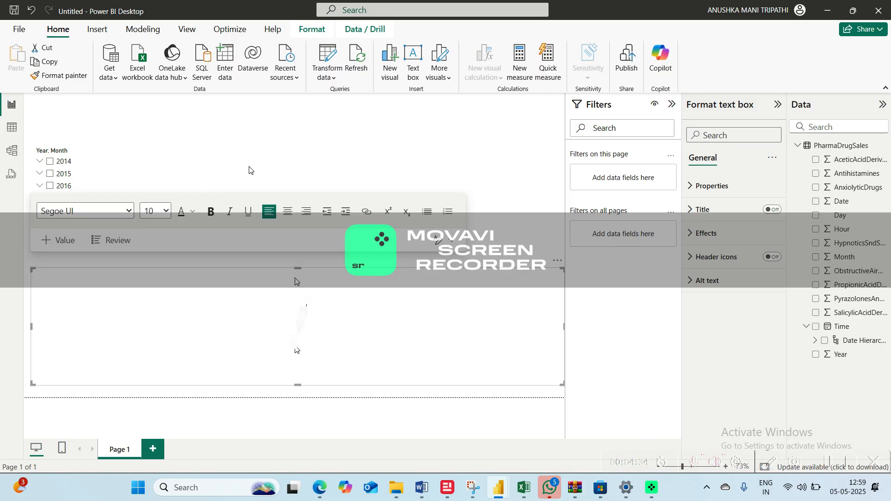
pyautogui.moveTo(297, 268); pyautogui.dragTo(276, 331)
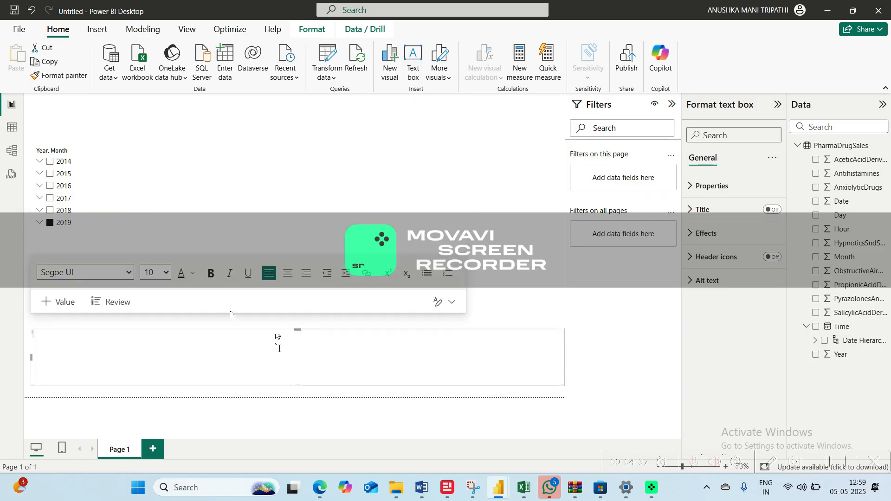
pyautogui.press('Delete')
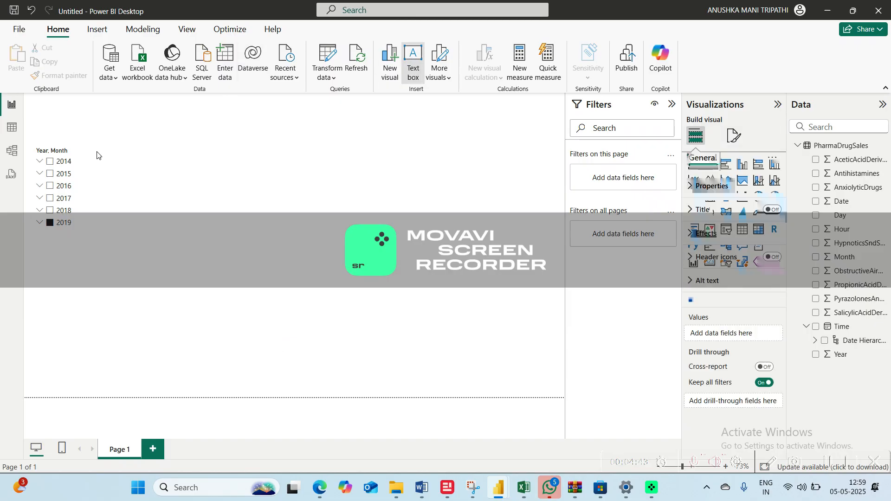
pyautogui.hotkey('ctrl', 'z')
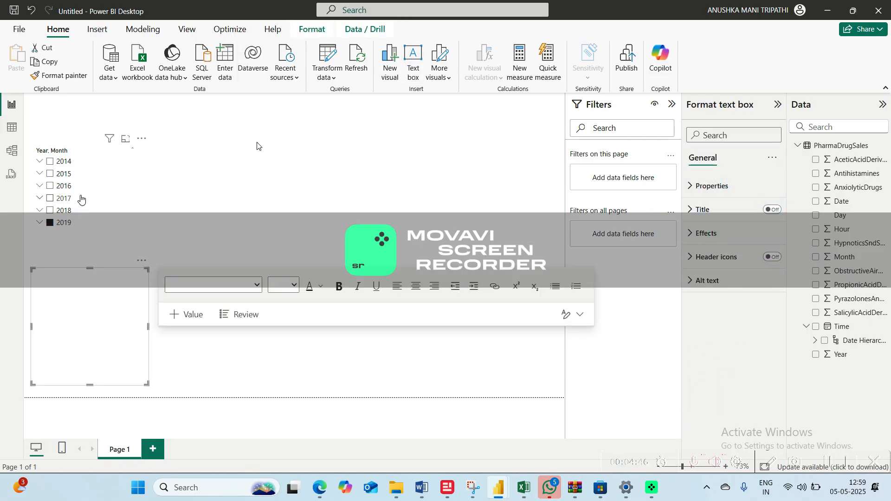
# Move the slicer to the canvas's middle and add a full-width text box along the page's top edge reading "PHARMA SALES : 2024-2019"
pyautogui.moveTo(119, 205); pyautogui.dragTo(364, 238)
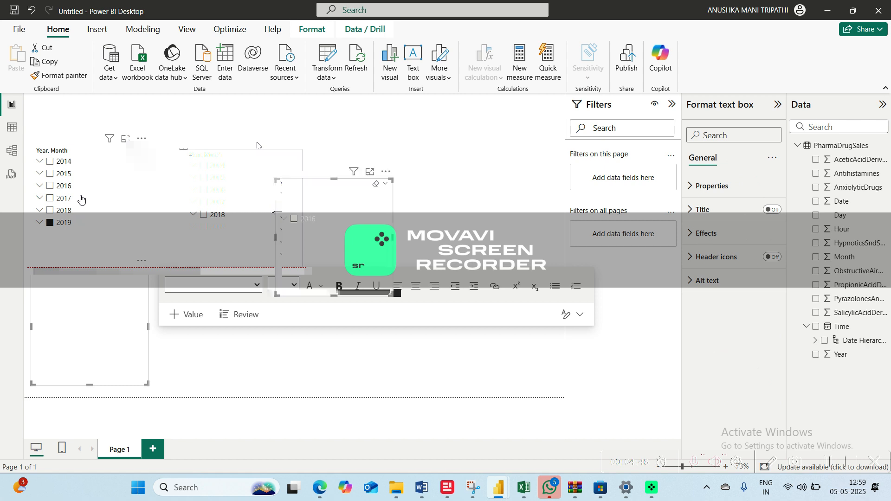
pyautogui.click(413, 85)
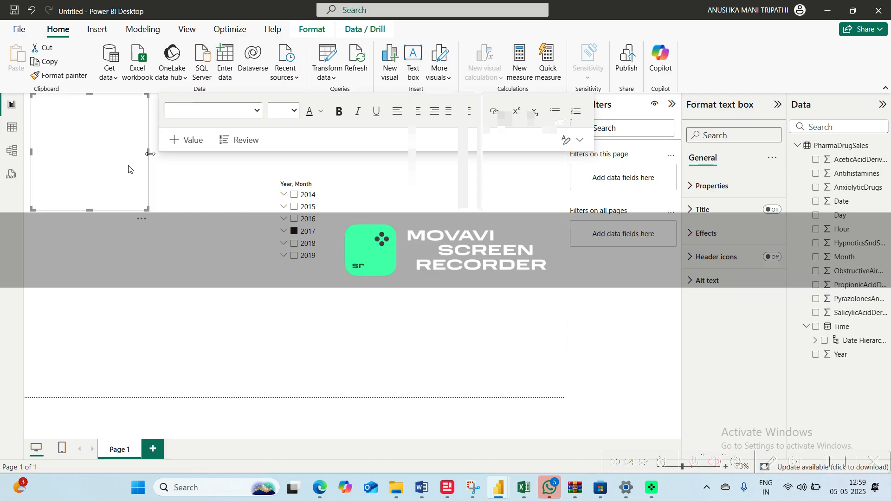
pyautogui.moveTo(148, 152); pyautogui.dragTo(561, 118)
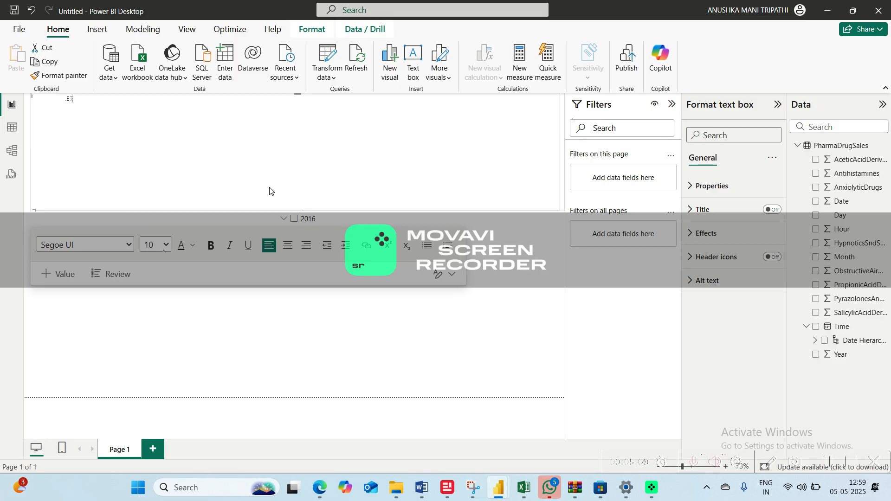
pyautogui.write(':')
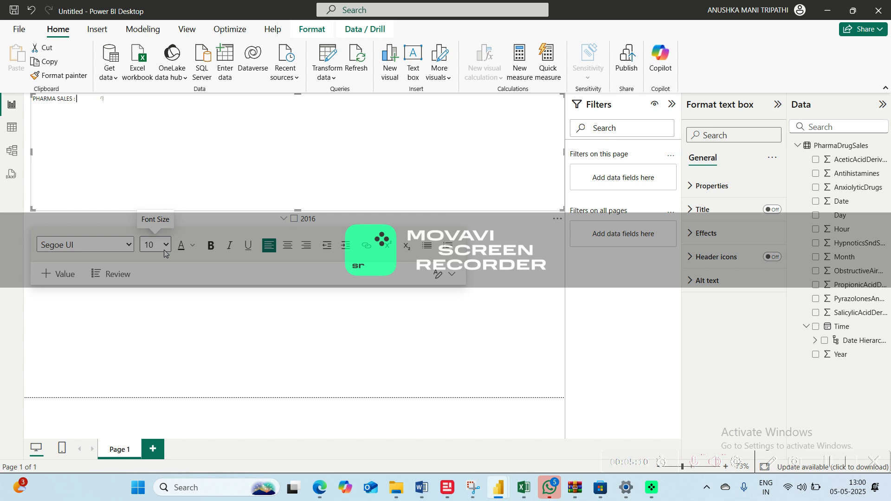
pyautogui.write('2024-2019')
# Center the whole page title in its text box and set its font size to 42
pyautogui.hotkey('ctrl', 'a')
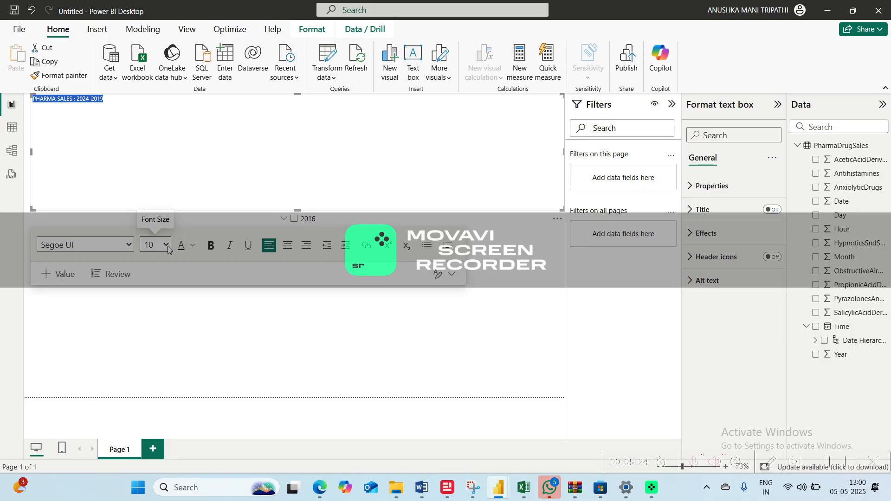
pyautogui.click(168, 247)
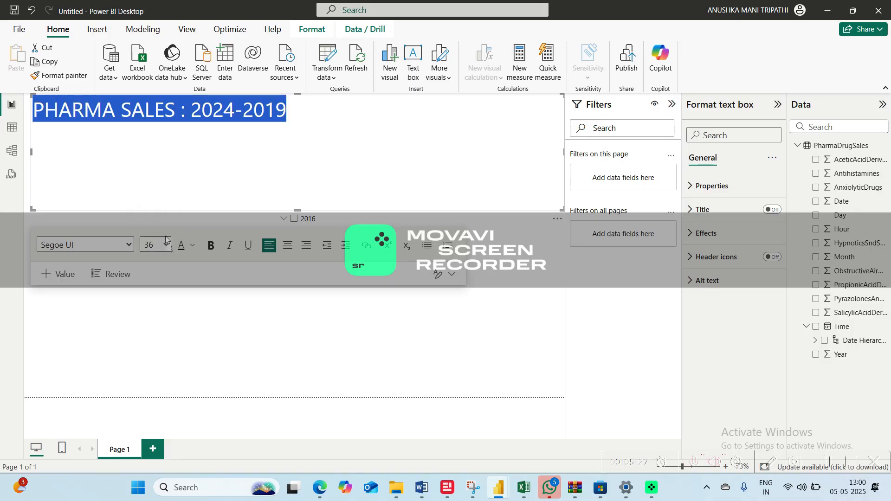
pyautogui.click(288, 245)
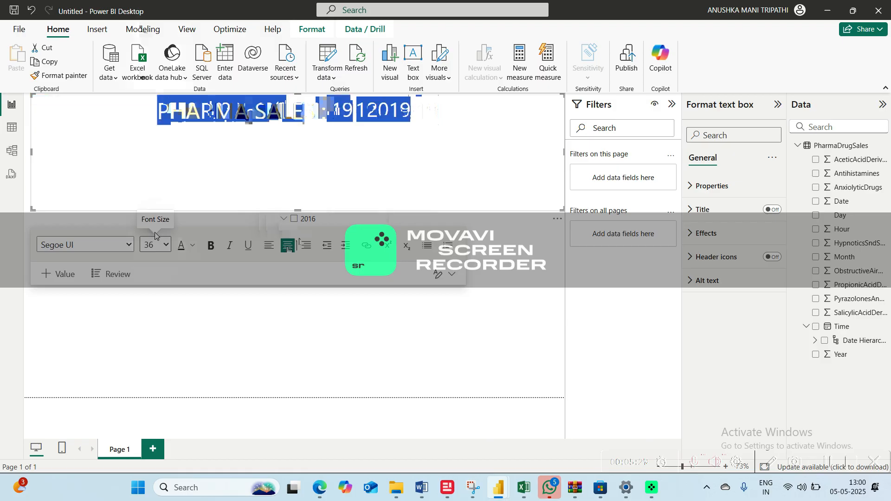
pyautogui.click(167, 247)
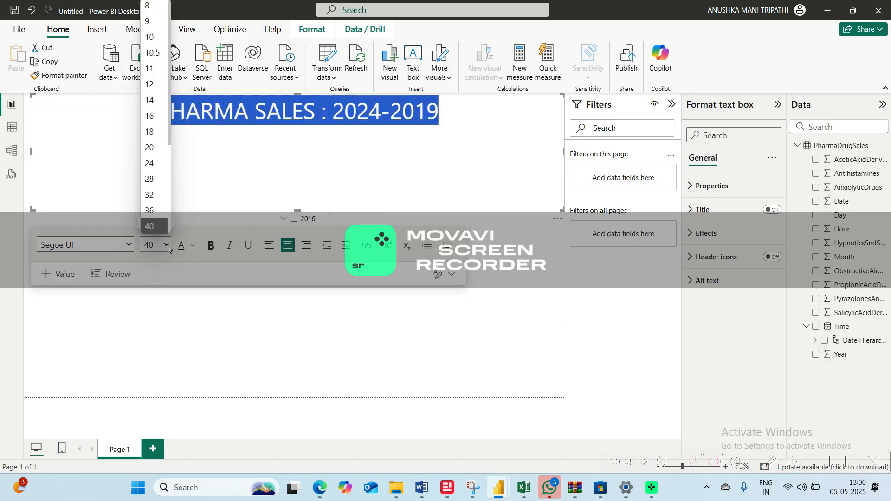
pyautogui.scroll(-1, 169, 152)
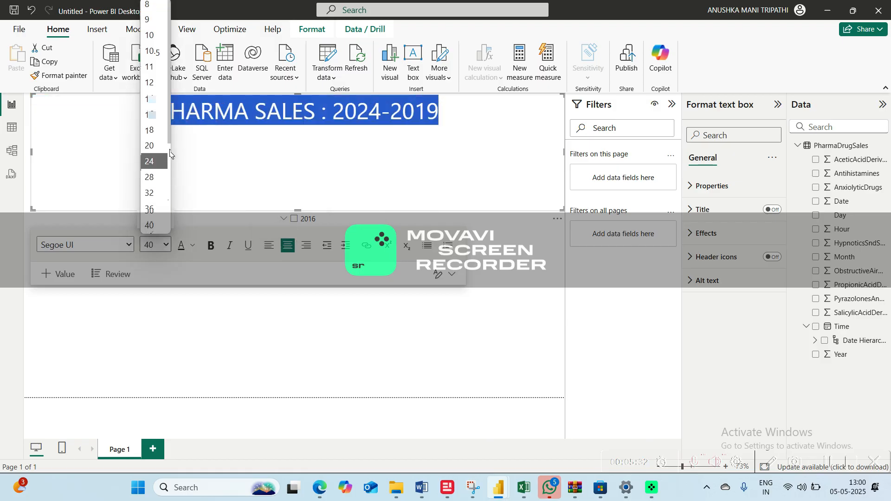
pyautogui.scroll(-3, 169, 154)
pyautogui.click(158, 195)
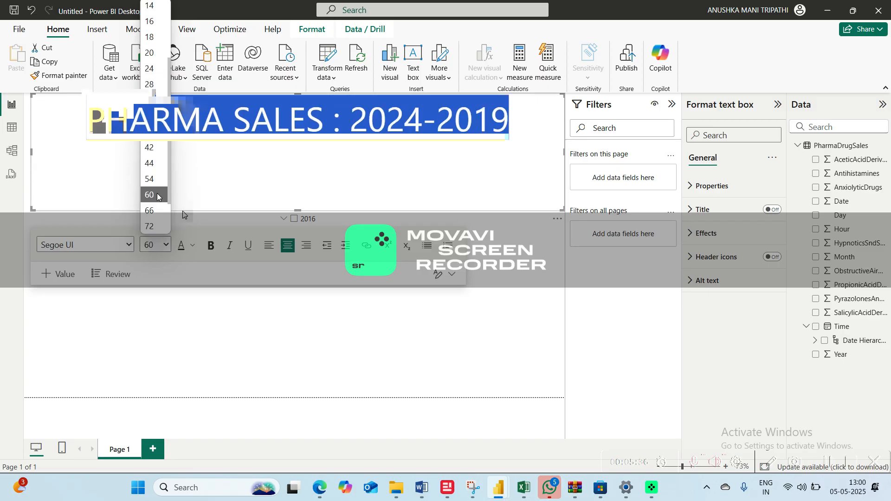
pyautogui.click(167, 246)
pyautogui.click(160, 179)
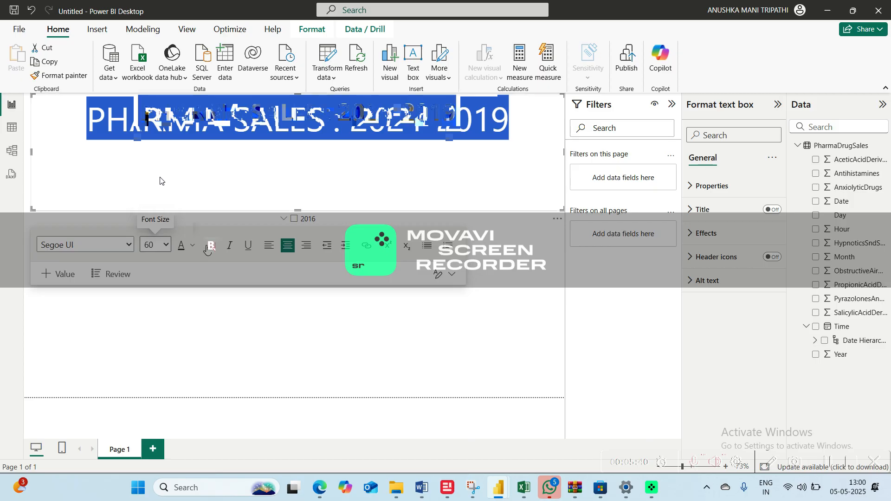
# Format the title as bold, underlined, dark blue text in the Georgia font
pyautogui.click(246, 246)
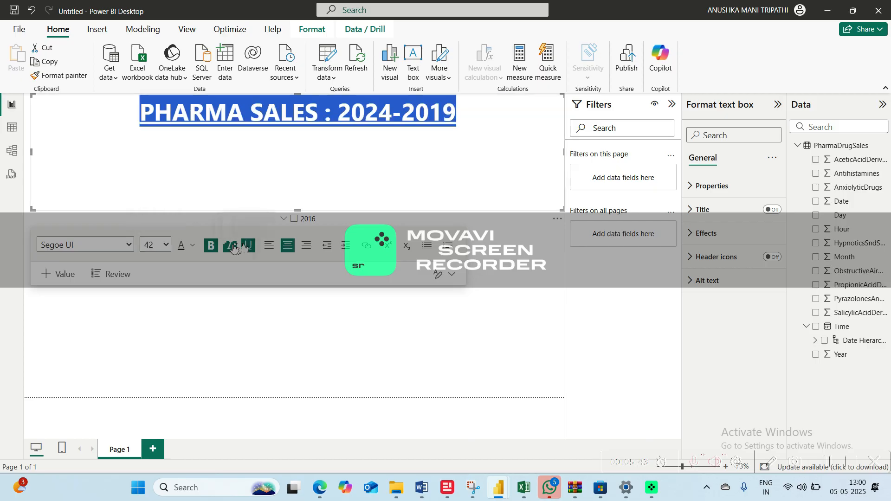
pyautogui.click(195, 251)
pyautogui.click(254, 284)
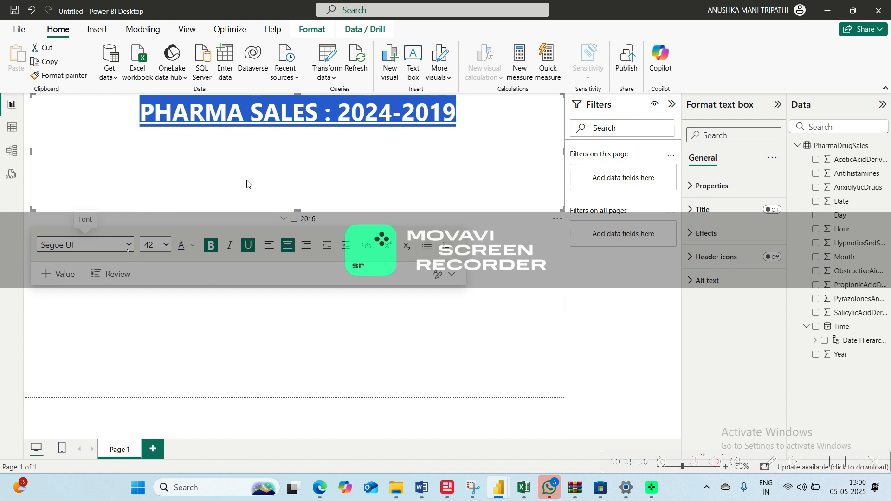
pyautogui.click(249, 185)
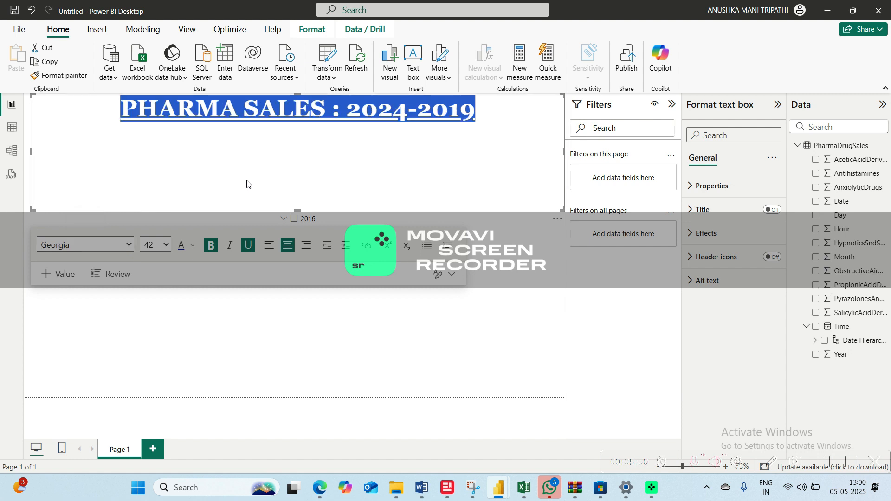
# Remove the empty full-width text box near the lower edge of the report canvas
pyautogui.click(195, 330)
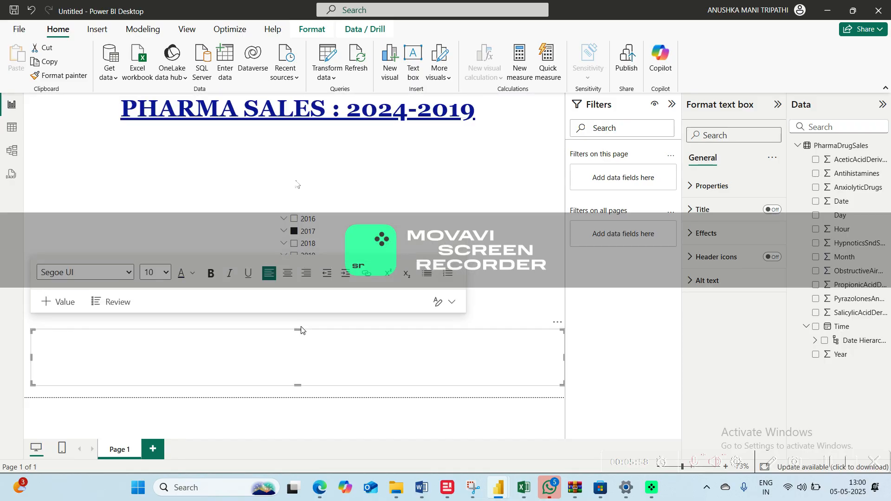
pyautogui.click(553, 328)
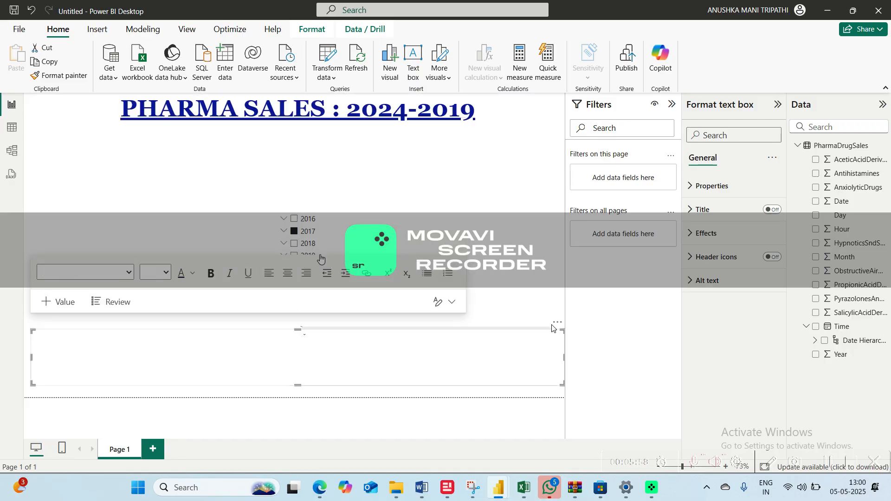
pyautogui.click(557, 324)
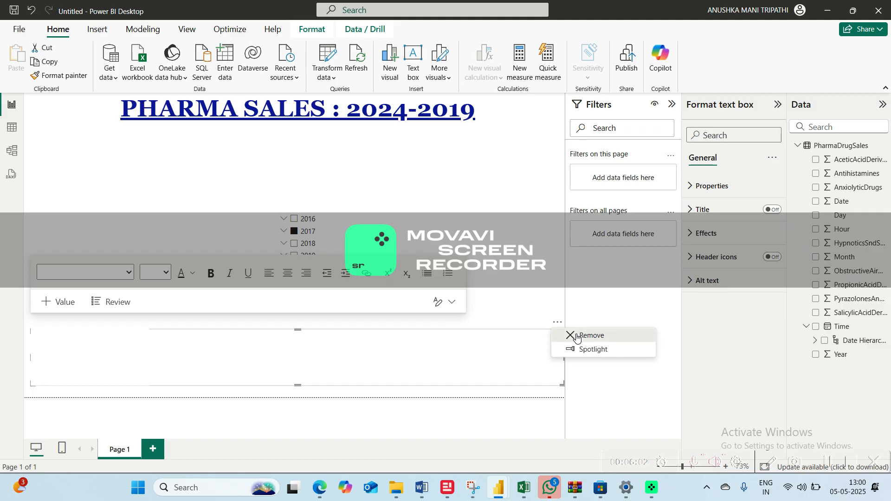
pyautogui.click(586, 336)
# Reduce the height of the title's text box so that it closely fits the single line of text
pyautogui.click(275, 123)
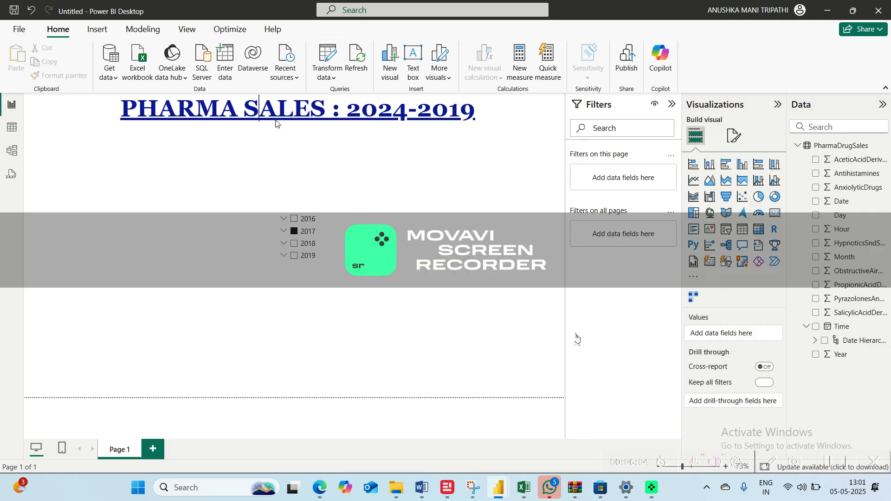
pyautogui.press('Right')
pyautogui.click(302, 179)
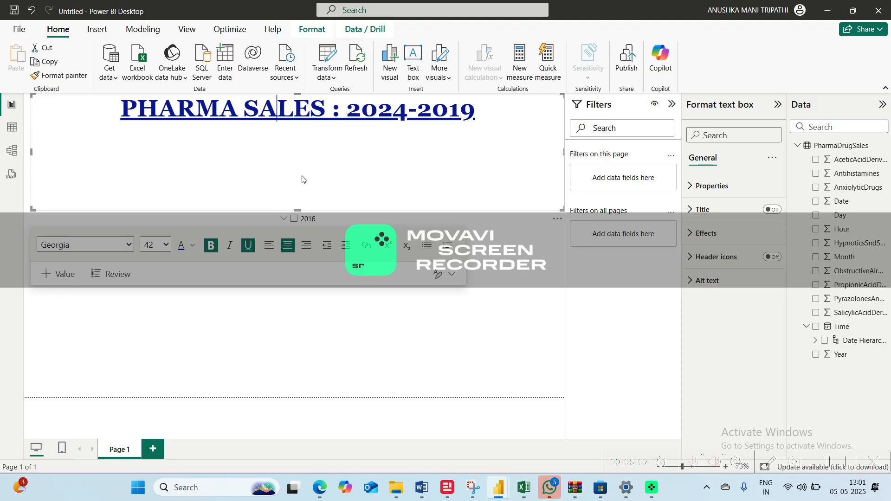
pyautogui.moveTo(297, 210); pyautogui.dragTo(297, 128)
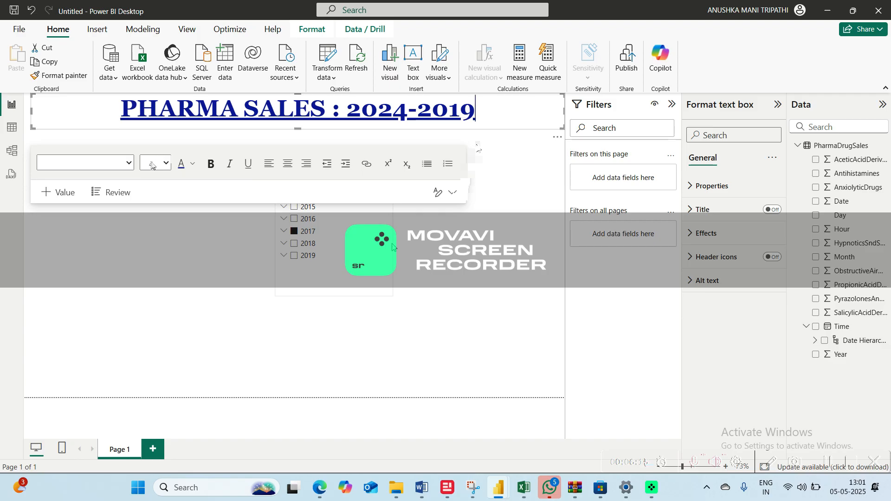
pyautogui.click(85, 162)
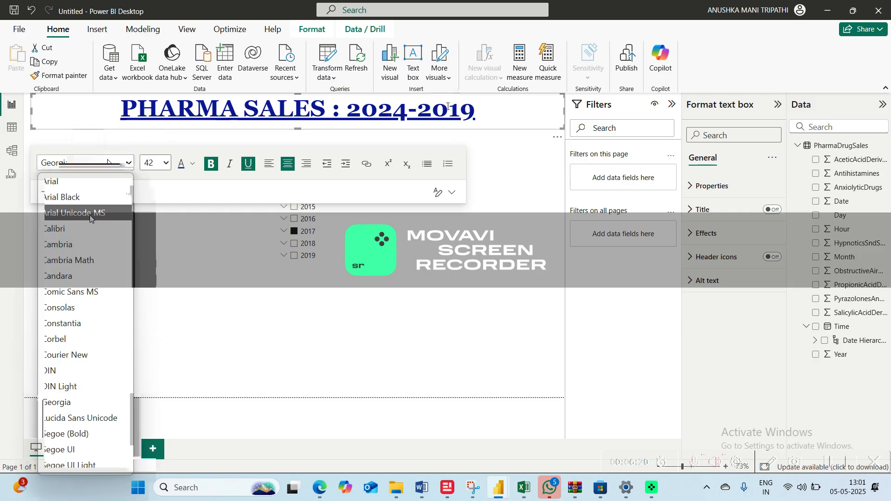
pyautogui.click(90, 216)
pyautogui.moveTo(478, 110); pyautogui.dragTo(128, 114)
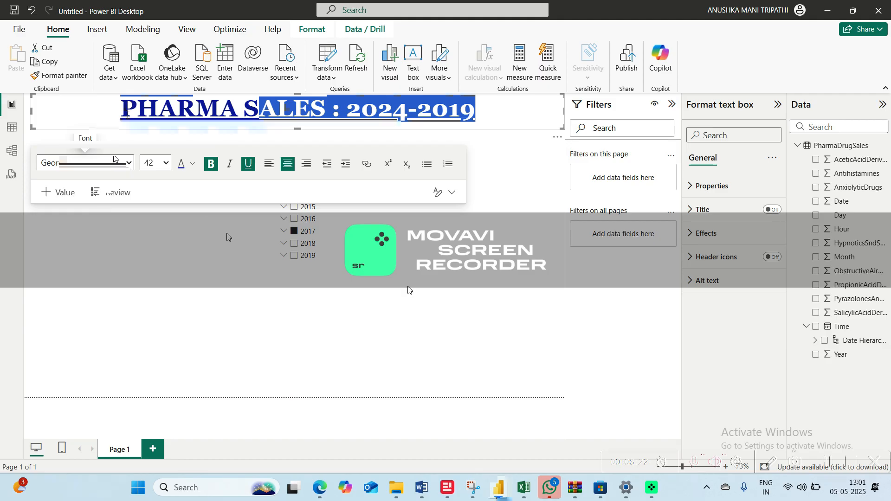
# Insert a pie chart with all eight drug category fields, from AceticAcidDerivatives to SalicylicAcidDerivatives, as its values
pyautogui.click(328, 230)
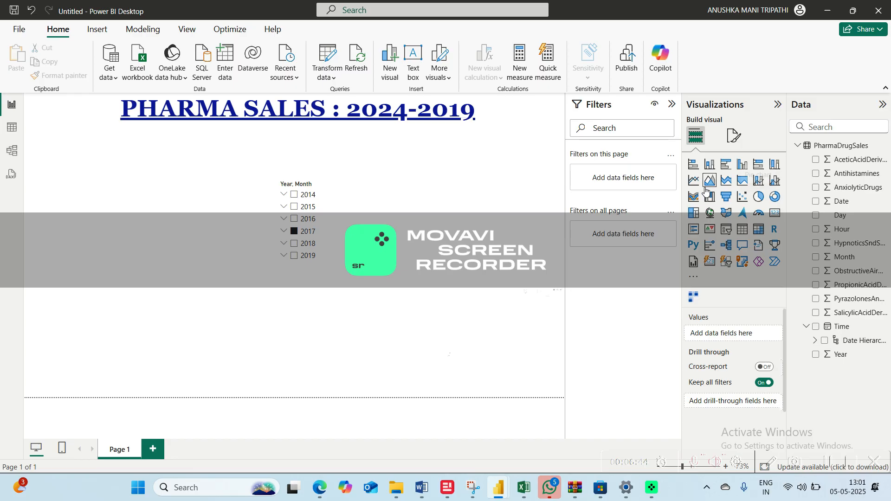
pyautogui.click(759, 196)
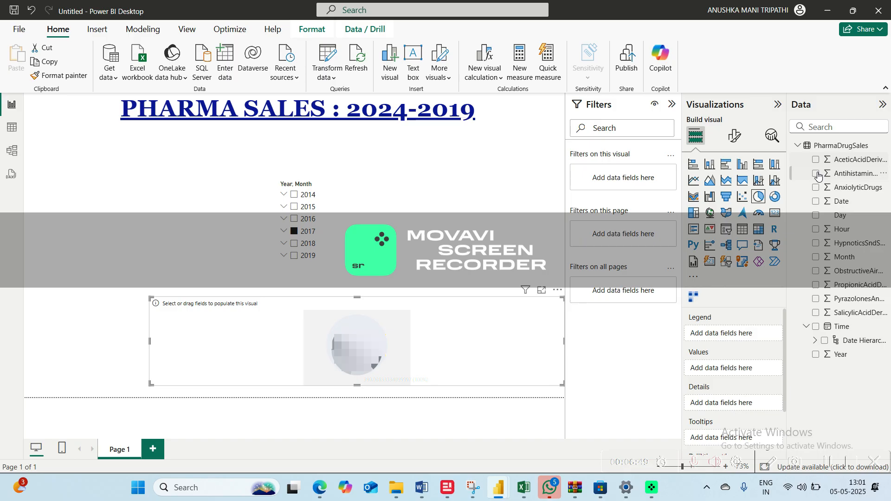
pyautogui.click(817, 173)
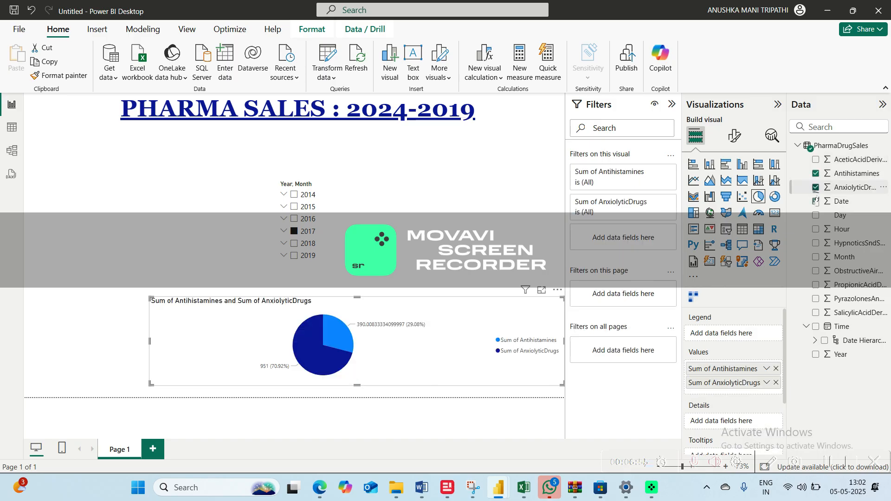
pyautogui.click(816, 159)
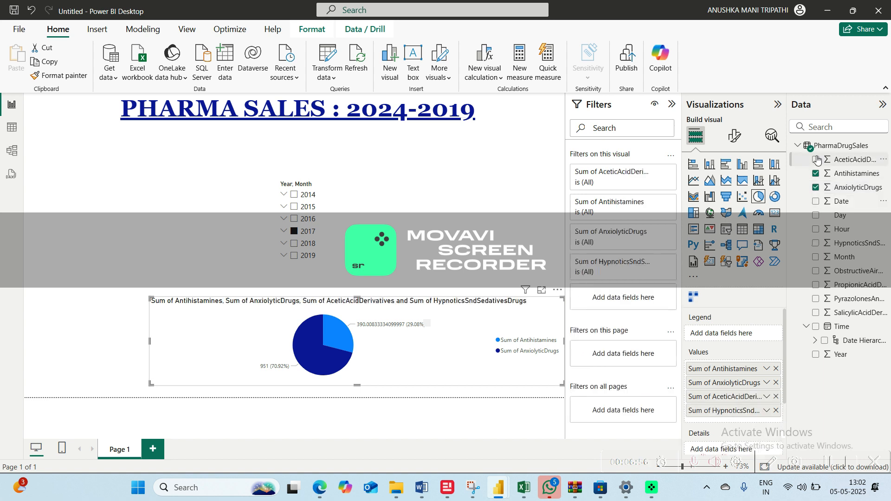
pyautogui.click(816, 274)
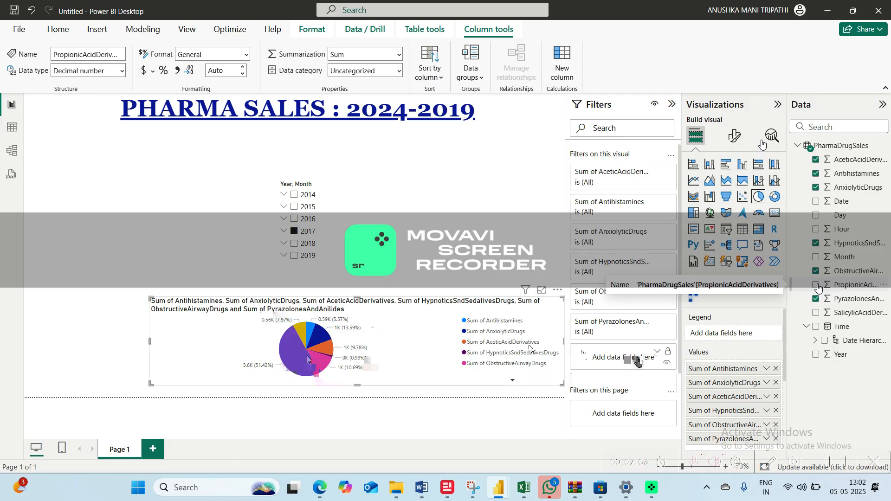
# Turn off the pie chart's title and set its background color to light blue
pyautogui.click(735, 136)
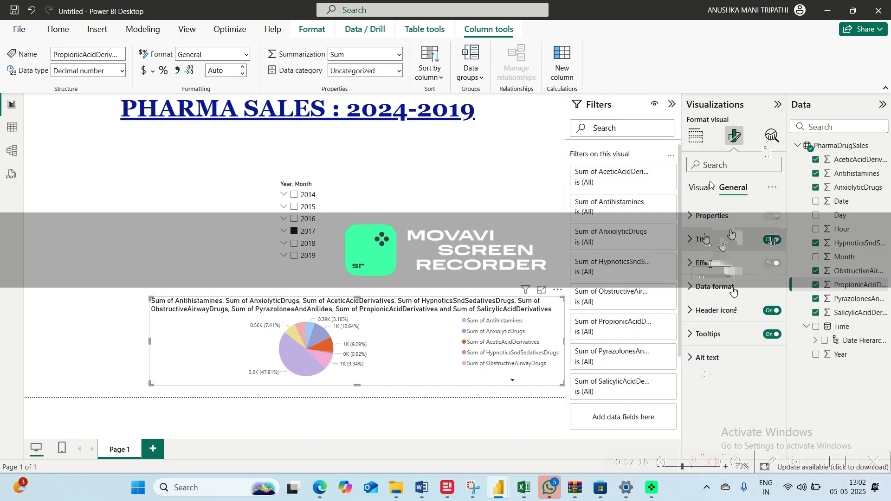
pyautogui.click(772, 240)
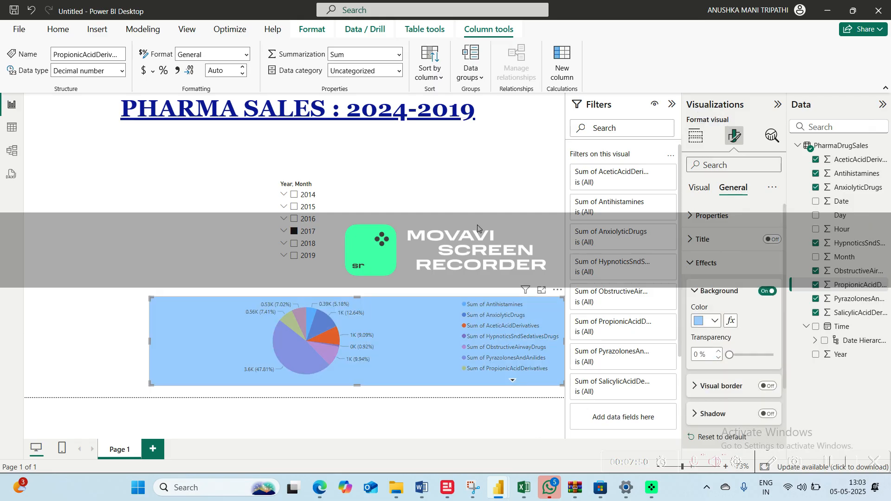
pyautogui.click(478, 229)
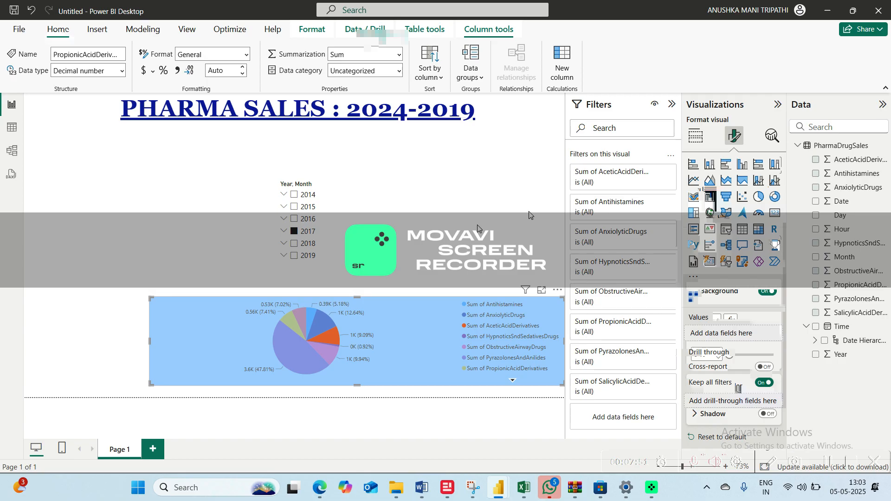
# Reduce the pie chart's width and move it to the left side of the report page, just below the page title
pyautogui.click(557, 387)
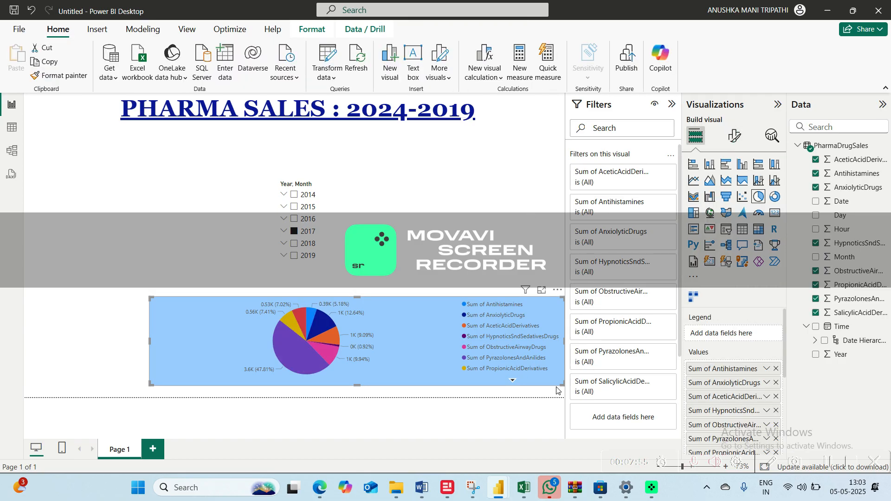
pyautogui.moveTo(556, 389); pyautogui.dragTo(317, 386)
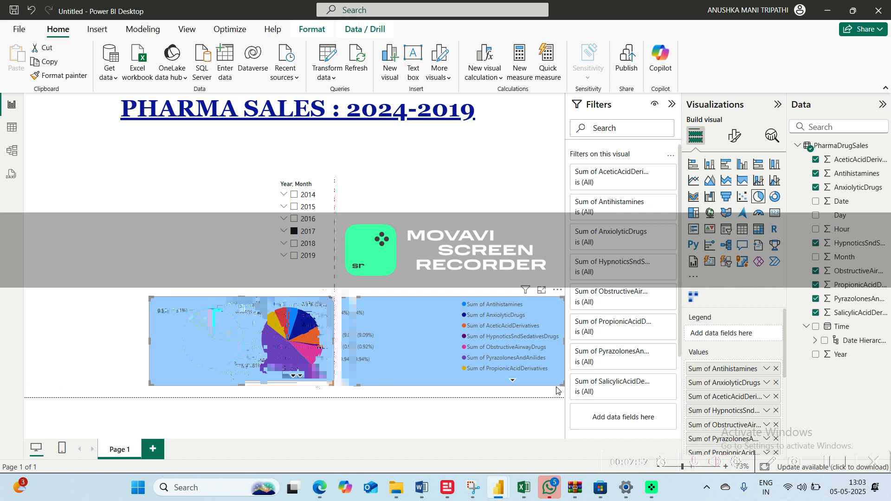
pyautogui.moveTo(254, 356); pyautogui.dragTo(227, 317)
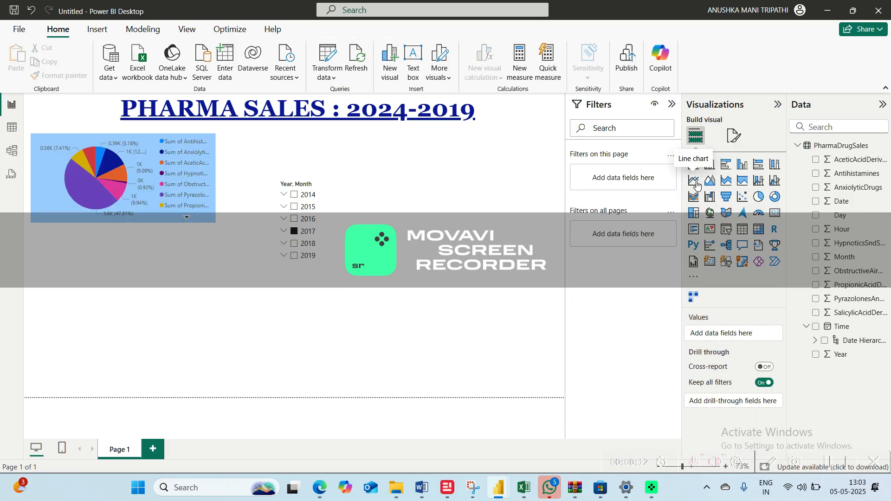
# Insert a line chart and try Year on its x-axis with ObstructiveAirwayDrugs and PropionicAcidDerivatives as values
pyautogui.click(697, 185)
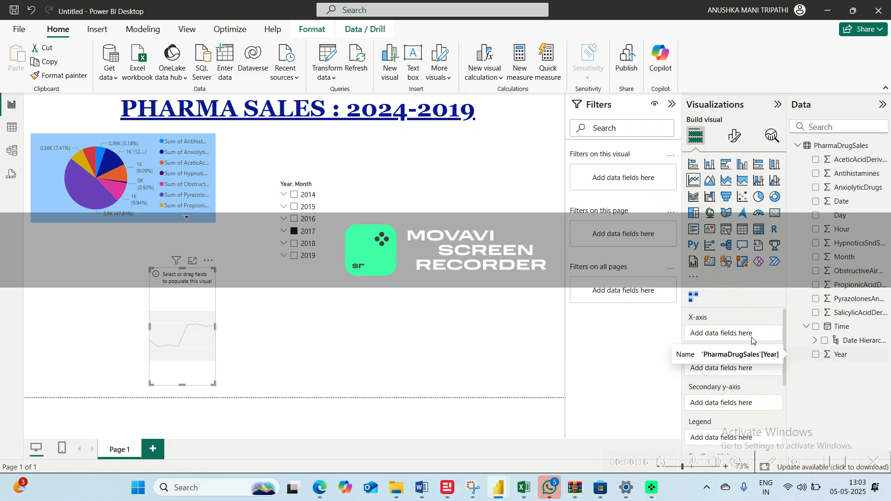
pyautogui.moveTo(828, 356); pyautogui.dragTo(743, 333)
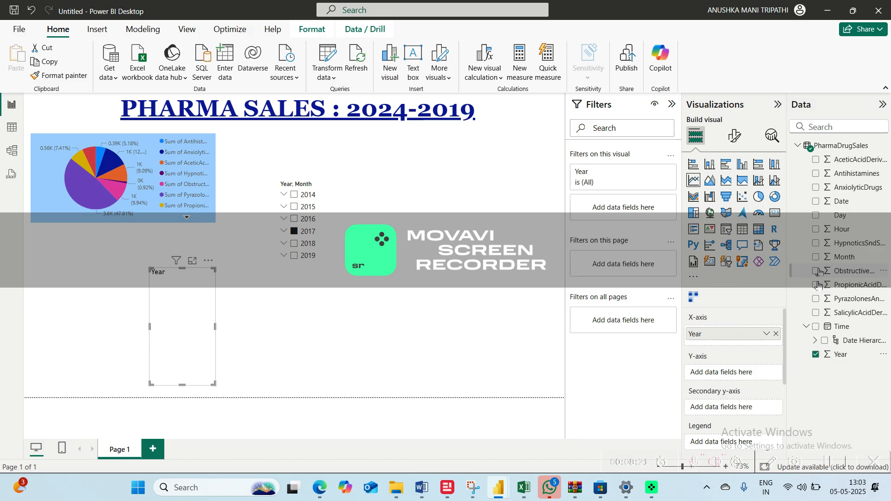
pyautogui.click(816, 271)
pyautogui.click(817, 285)
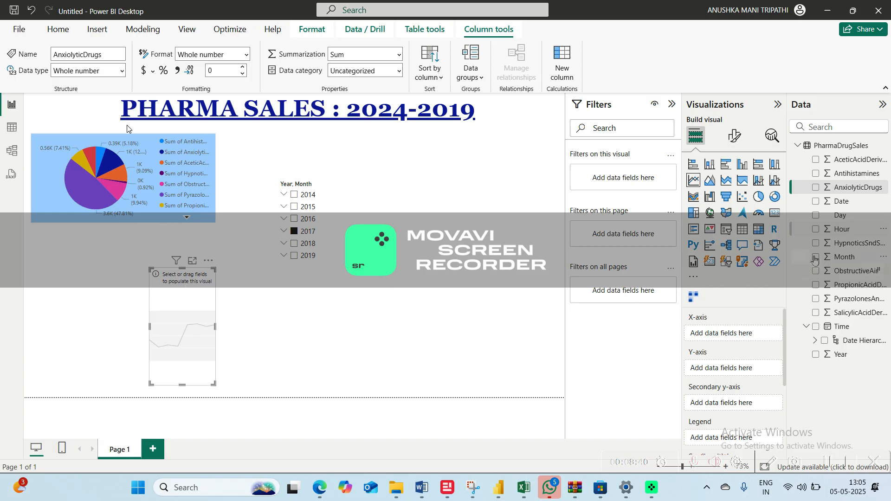
# Put Month on the line chart's x-axis, with PropionicAcidDerivatives and PyrazolonesAndAnilides on the y-axis
pyautogui.click(815, 258)
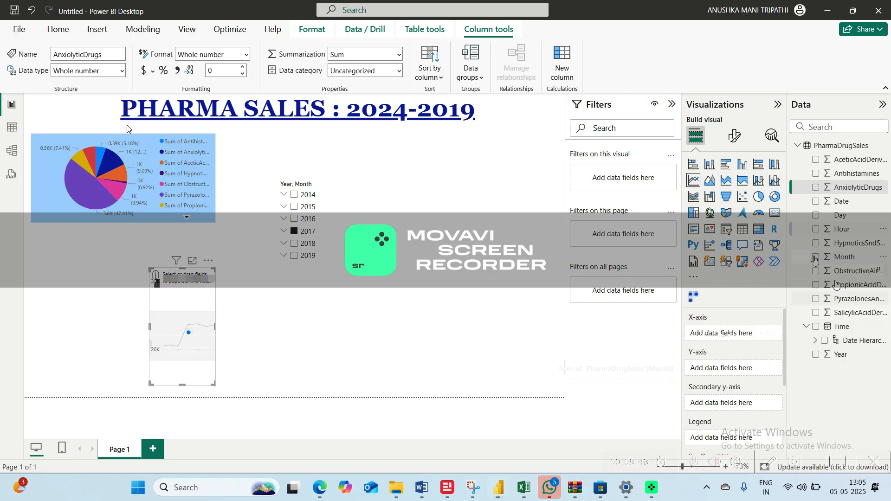
pyautogui.moveTo(837, 285); pyautogui.dragTo(721, 374)
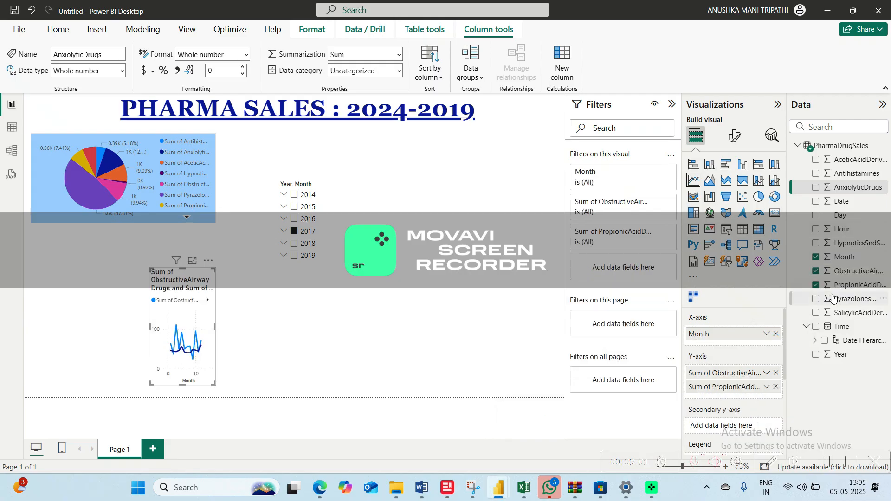
pyautogui.moveTo(835, 299); pyautogui.dragTo(742, 341)
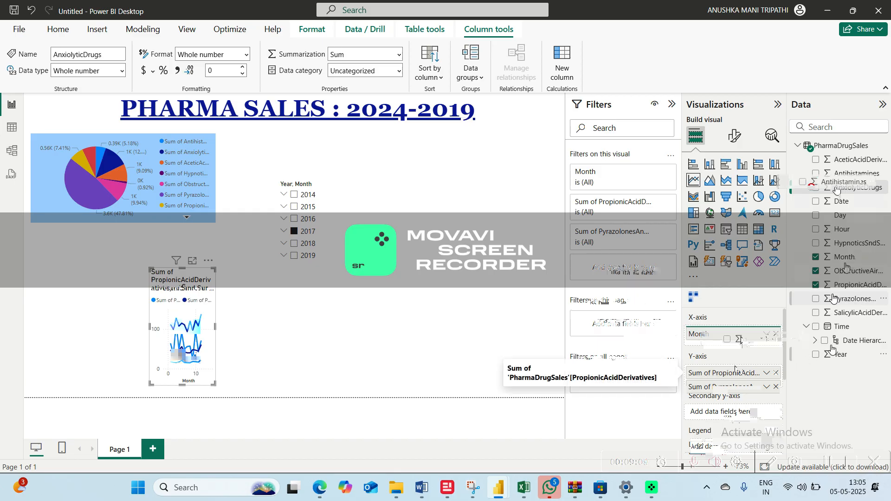
# Add Antihistamines, AceticAcidDerivatives and AnxiolyticDrugs to the line chart's y-axis
pyautogui.moveTo(857, 174); pyautogui.dragTo(733, 396)
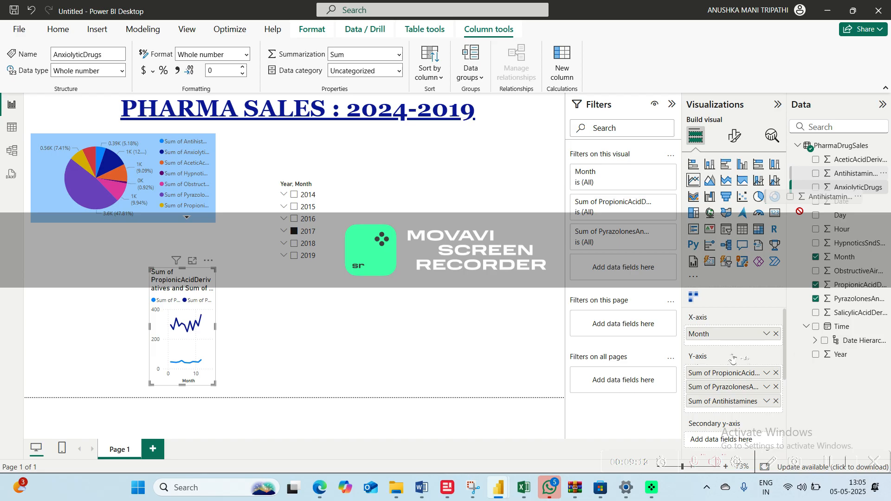
pyautogui.click(817, 160)
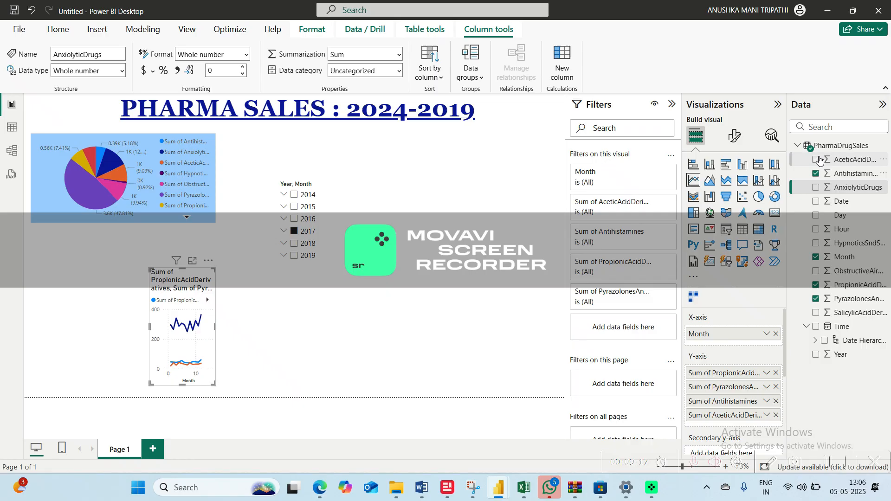
pyautogui.click(817, 187)
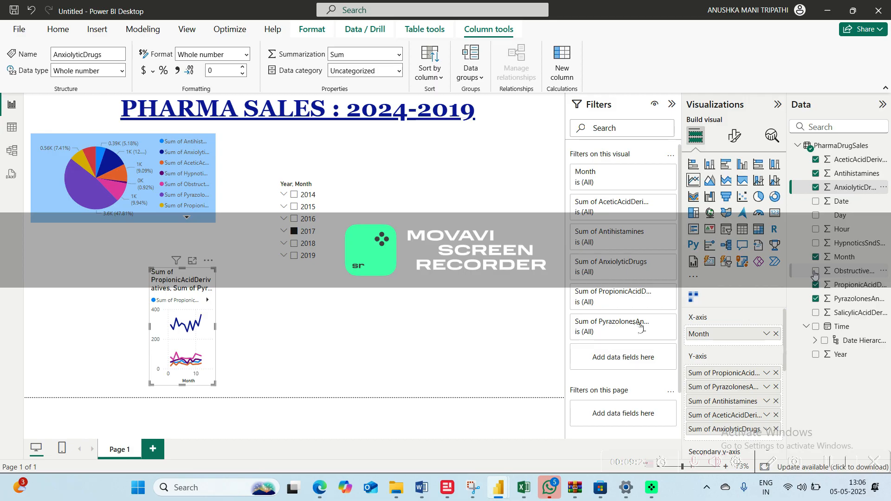
pyautogui.scroll(-1, 781, 378)
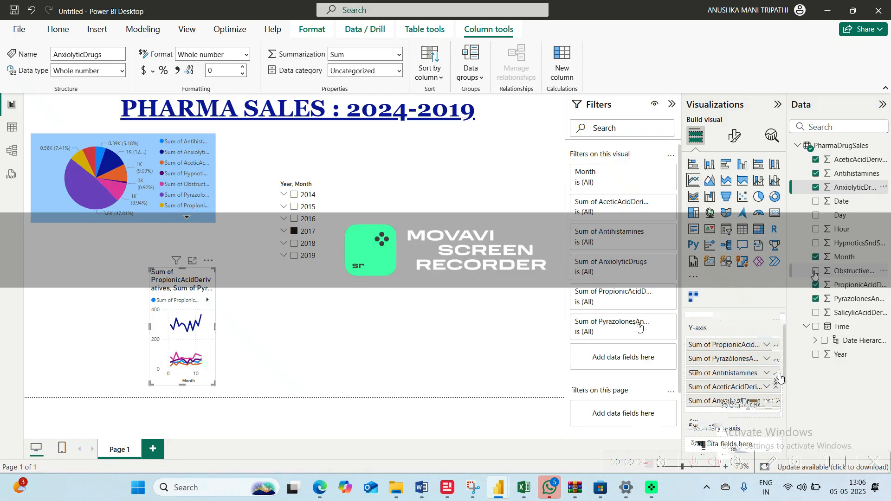
# Add ObstructiveAirwayDrugs to the line chart's y-axis, widen the chart and place it directly below the pie chart
pyautogui.moveTo(215, 326); pyautogui.dragTo(275, 327)
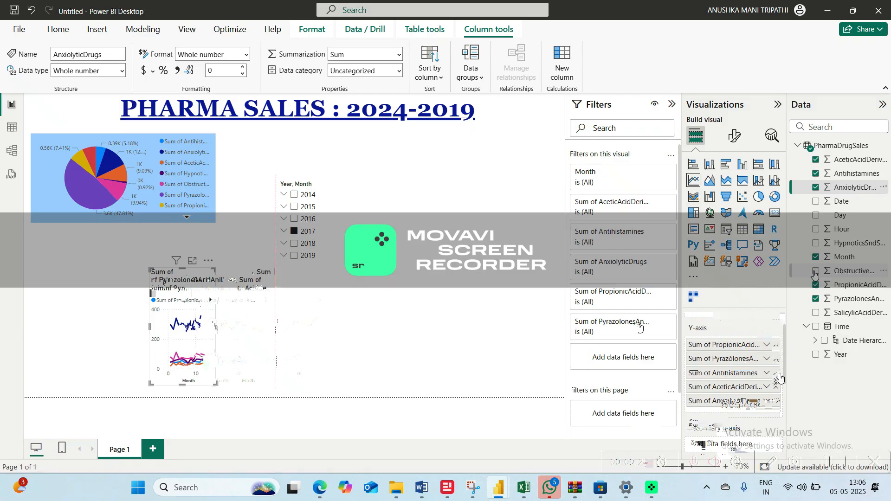
pyautogui.click(816, 272)
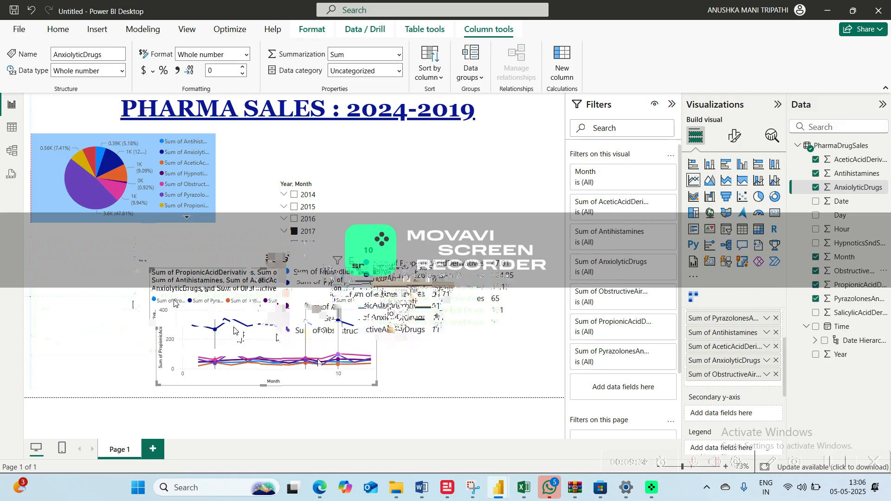
pyautogui.moveTo(236, 331); pyautogui.dragTo(215, 323)
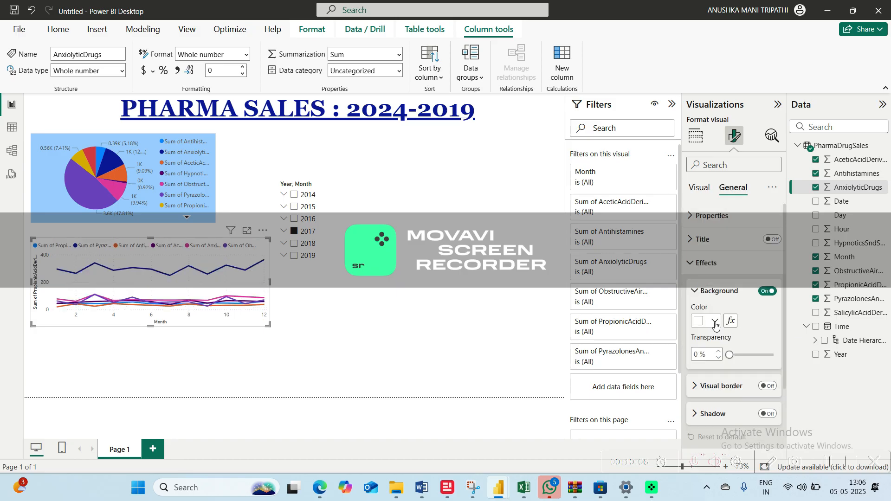
# Set the line chart's background color to light yellow
pyautogui.click(715, 322)
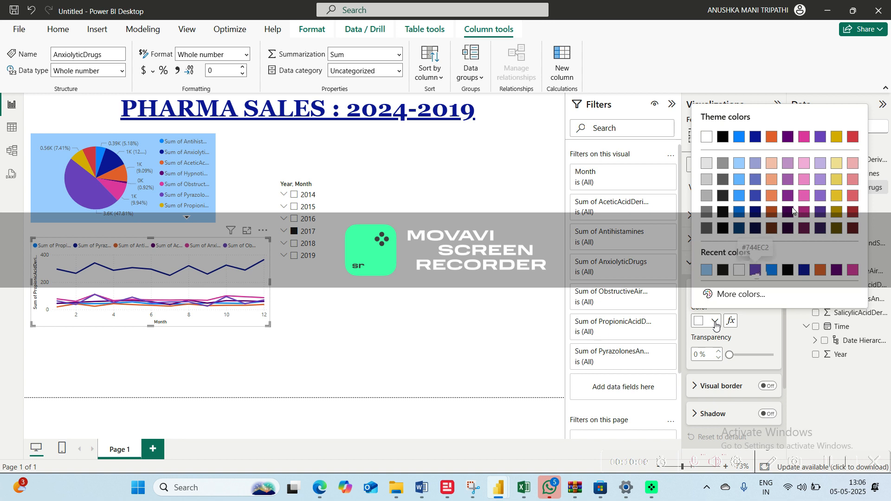
pyautogui.click(837, 163)
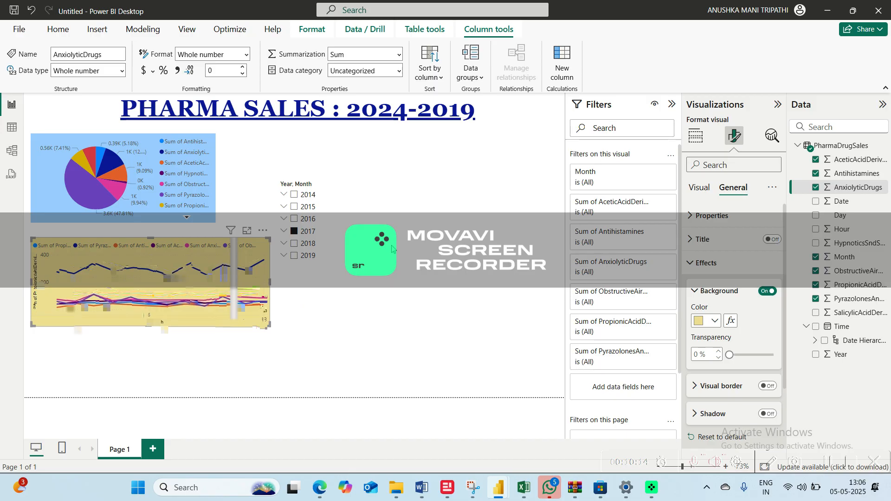
# Replace the Year and Month slicer with a card showing the sum of Year, placed to the right of the two charts
pyautogui.click(696, 135)
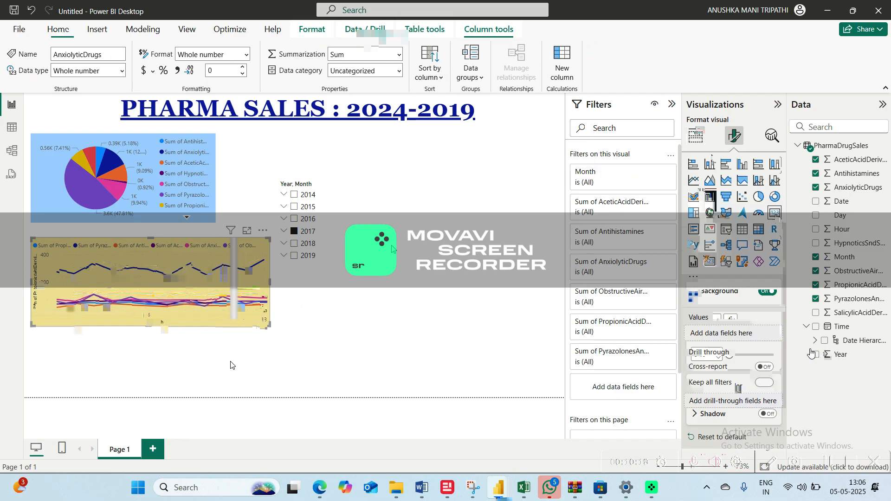
pyautogui.click(385, 188)
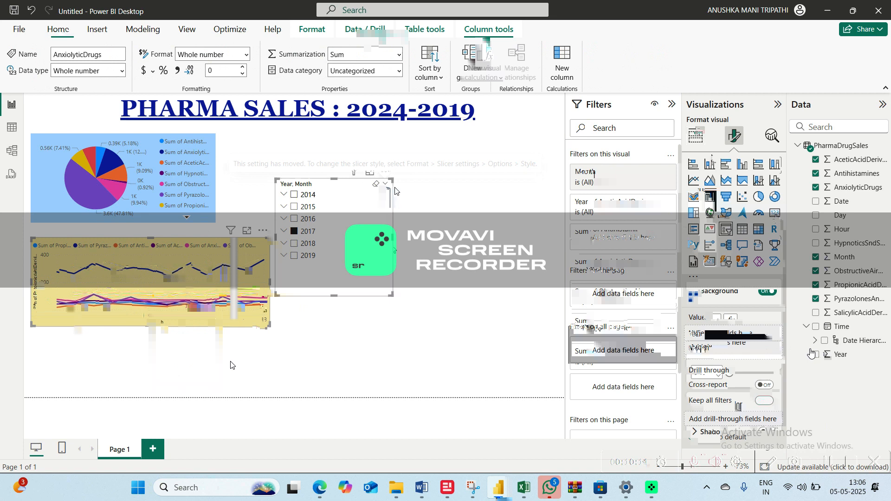
pyautogui.click(388, 172)
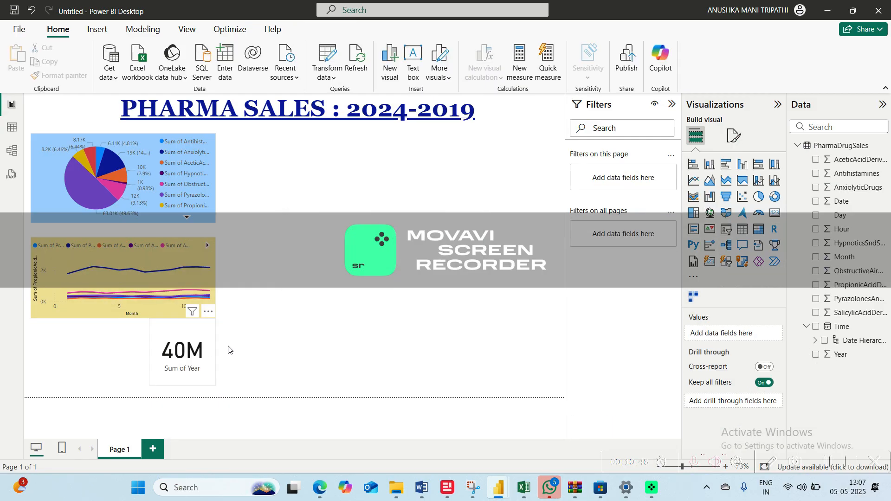
pyautogui.moveTo(173, 362); pyautogui.dragTo(284, 253)
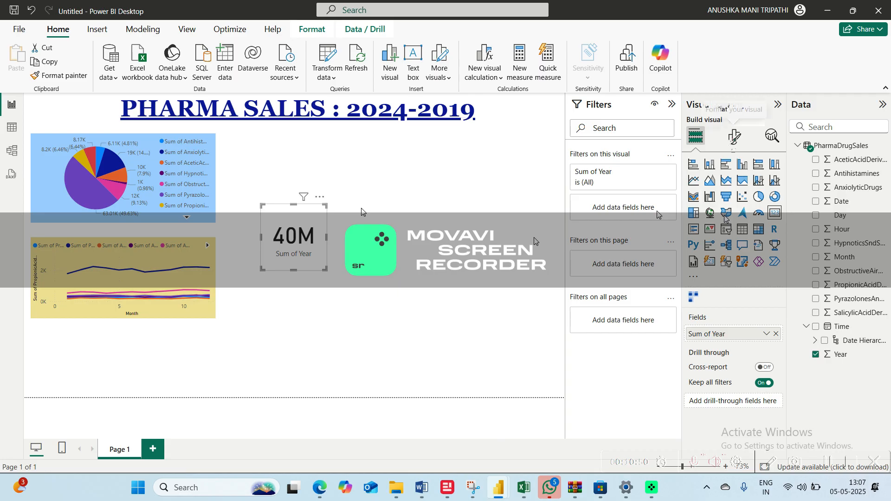
# Set the Sum of Year card's background color to pink
pyautogui.click(734, 136)
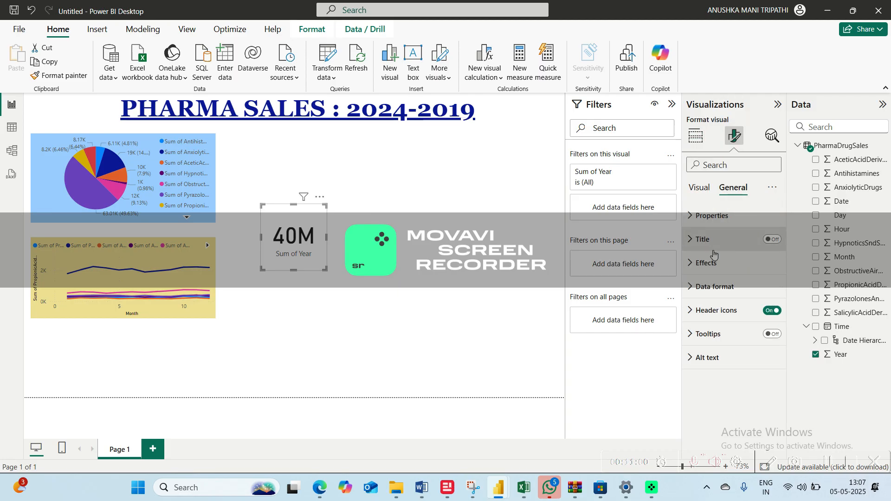
pyautogui.click(711, 263)
pyautogui.click(715, 321)
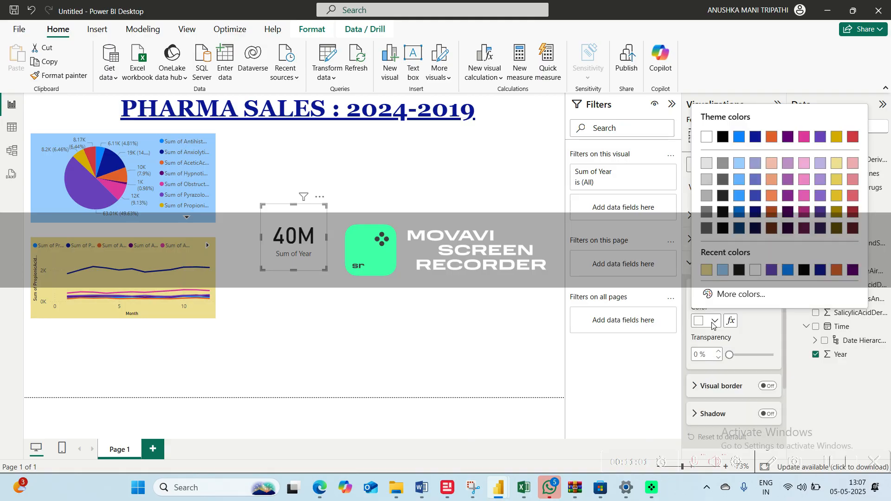
pyautogui.click(771, 138)
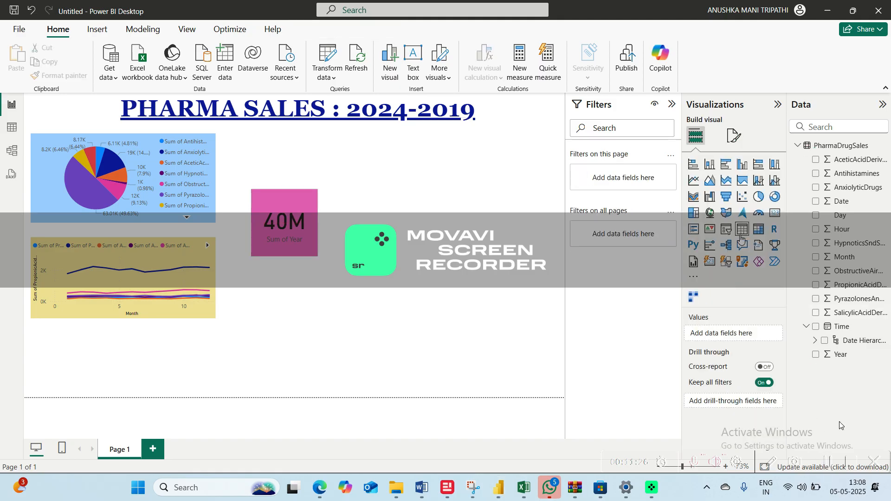
pyautogui.click(759, 196)
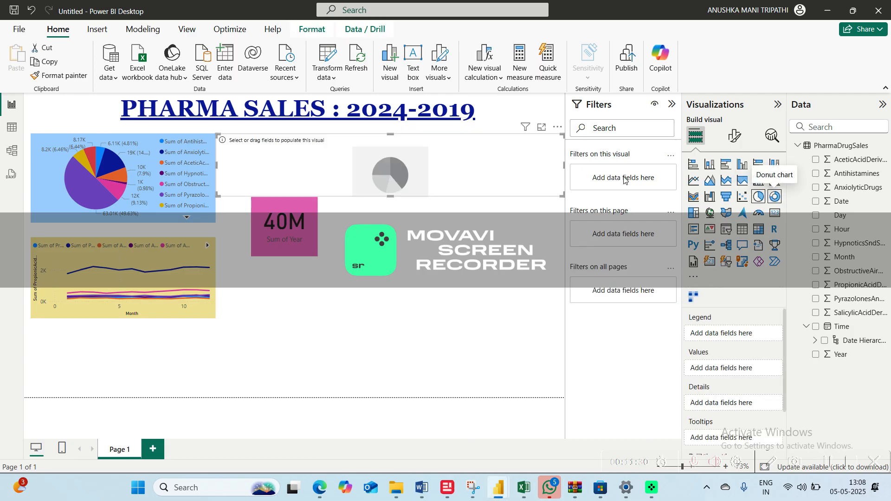
pyautogui.click(558, 127)
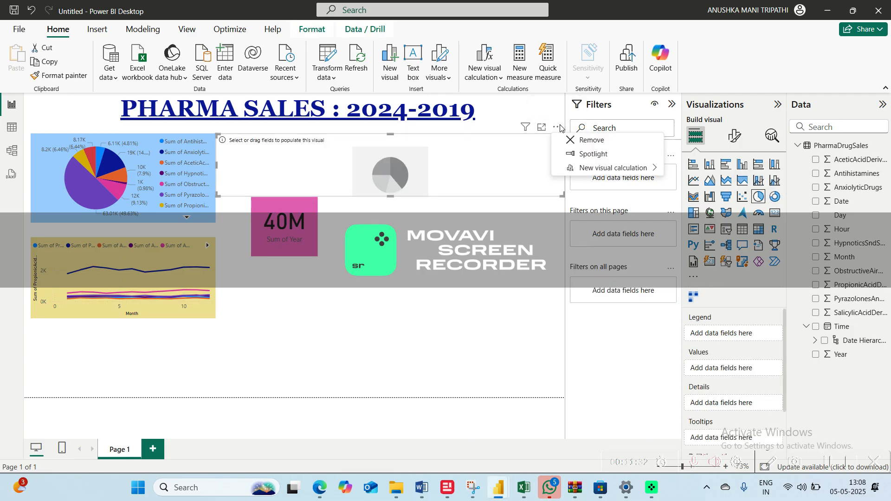
pyautogui.click(578, 140)
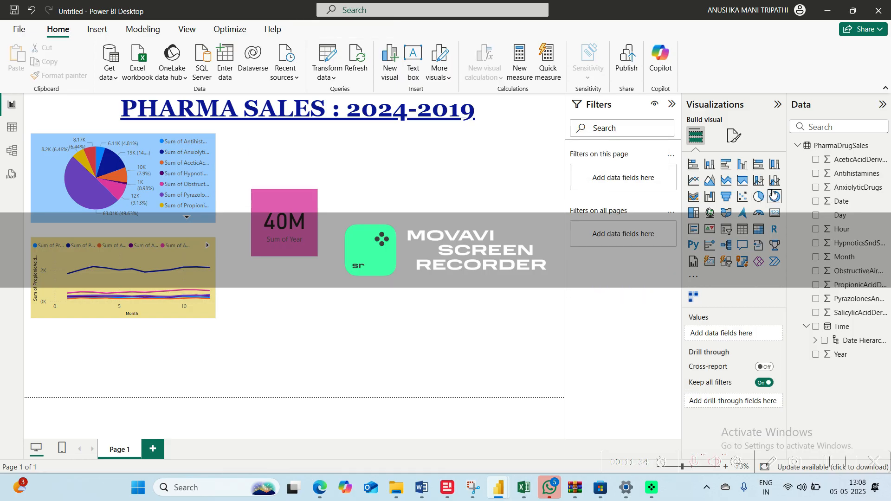
# Add an empty donut chart to the report page and size it to fit to the right of the Sum of Year card
pyautogui.click(775, 196)
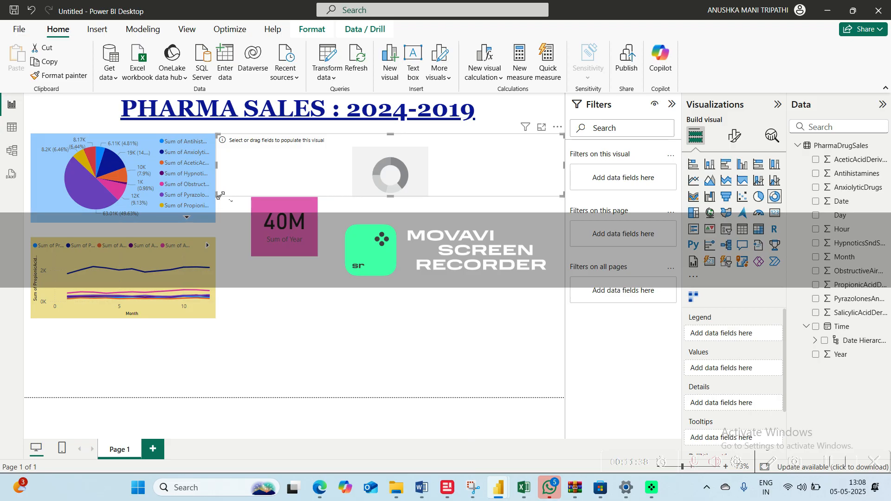
pyautogui.moveTo(220, 195); pyautogui.dragTo(371, 243)
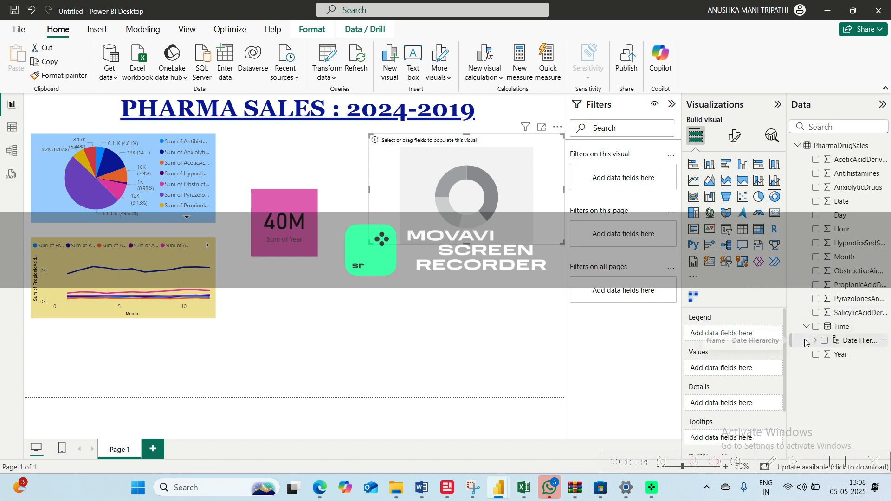
pyautogui.click(819, 231)
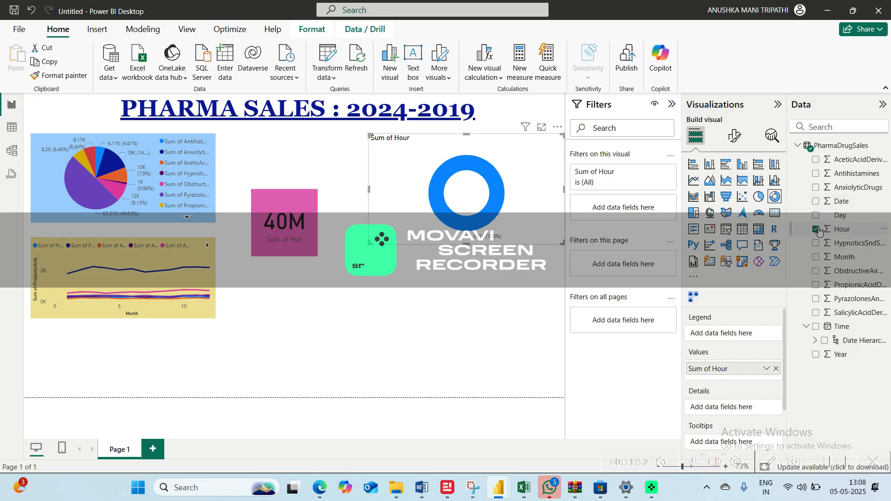
pyautogui.click(820, 231)
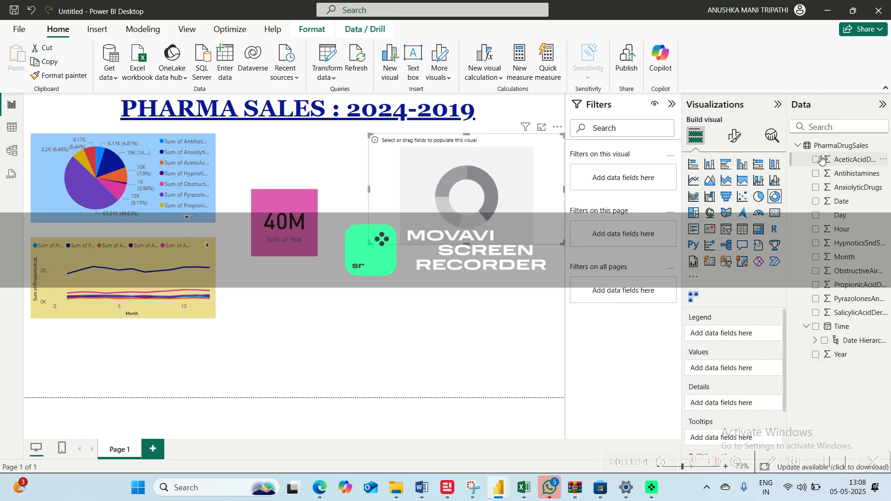
pyautogui.click(817, 161)
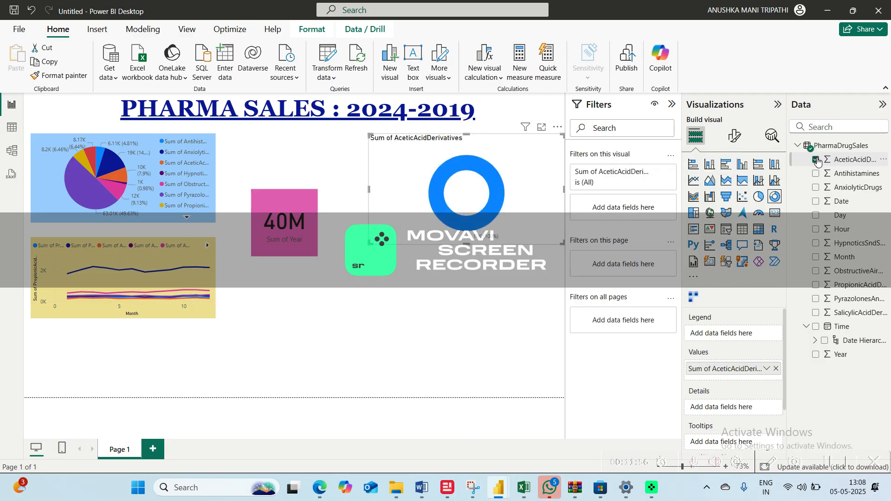
pyautogui.click(815, 174)
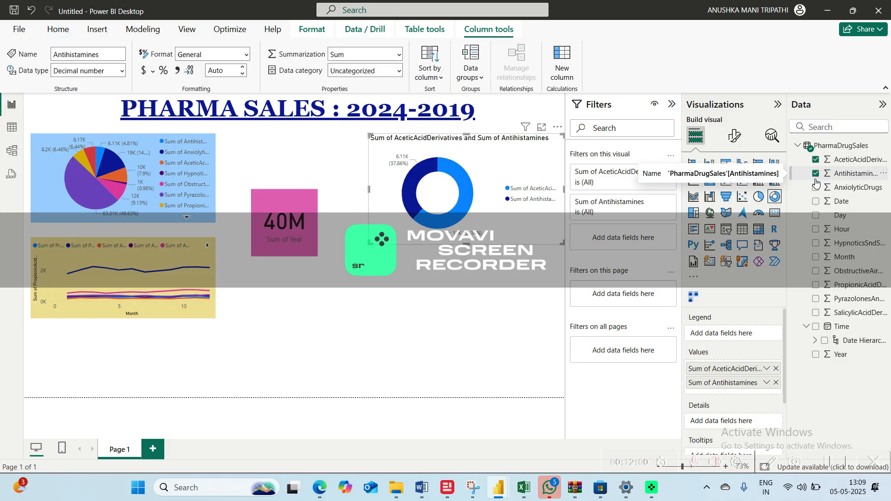
pyautogui.click(817, 188)
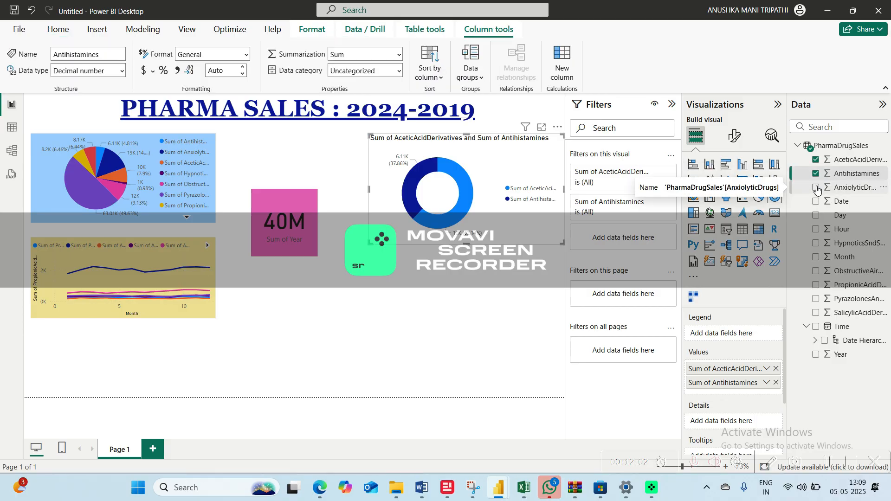
pyautogui.click(816, 160)
pyautogui.click(817, 173)
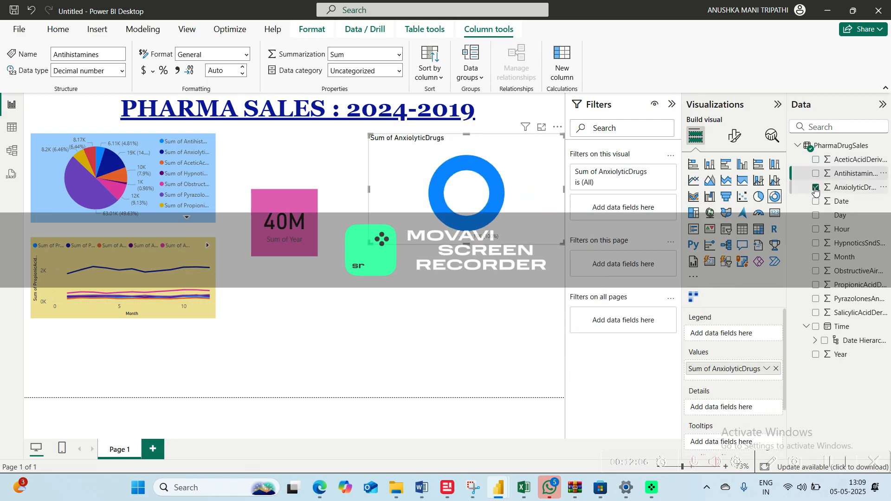
pyautogui.click(816, 187)
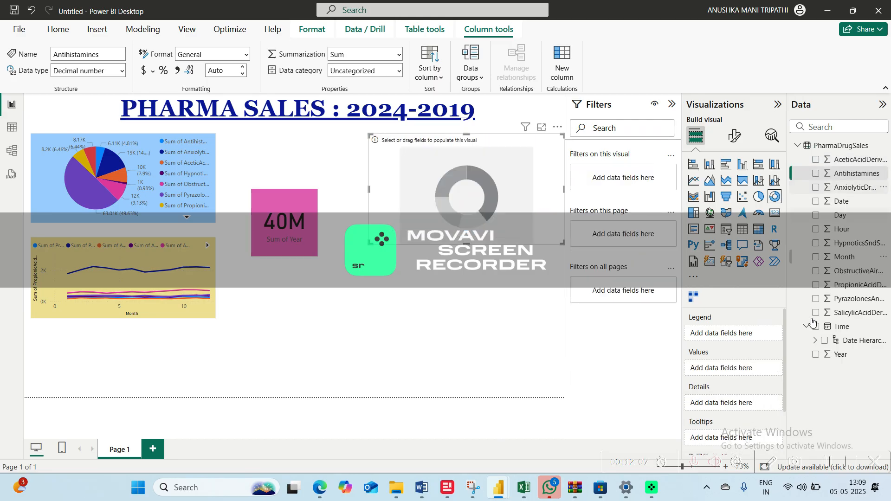
pyautogui.click(816, 355)
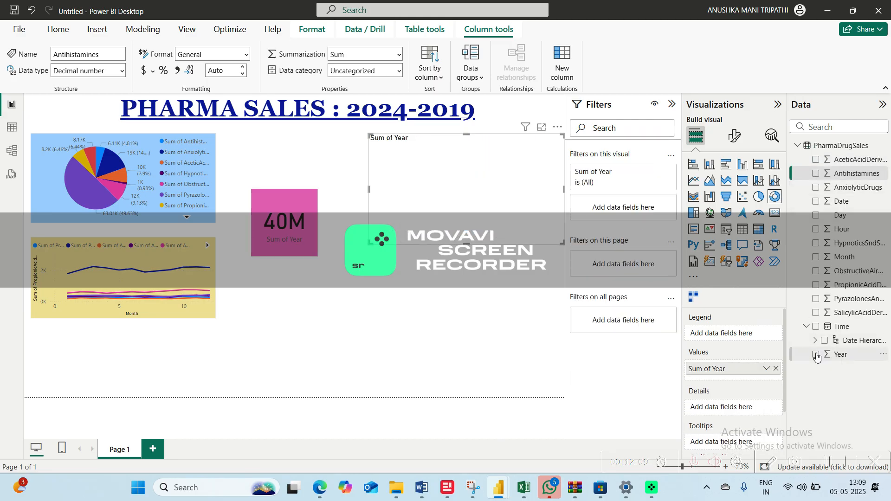
pyautogui.click(816, 159)
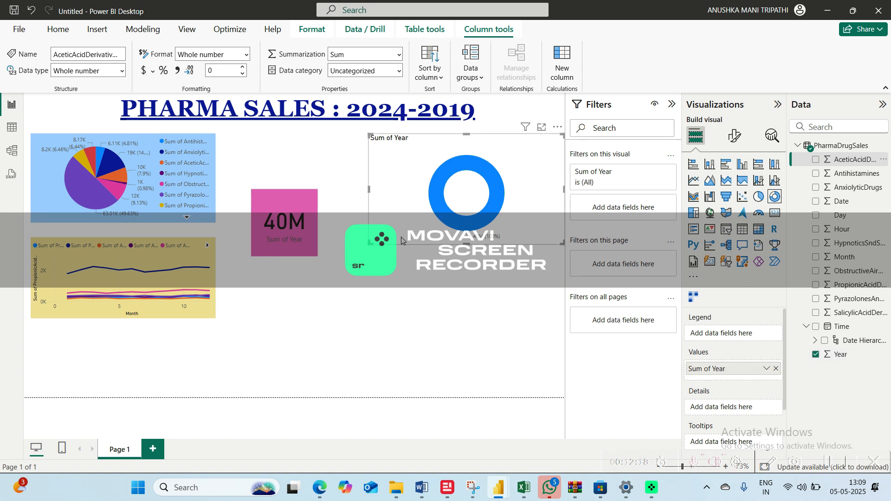
pyautogui.click(818, 356)
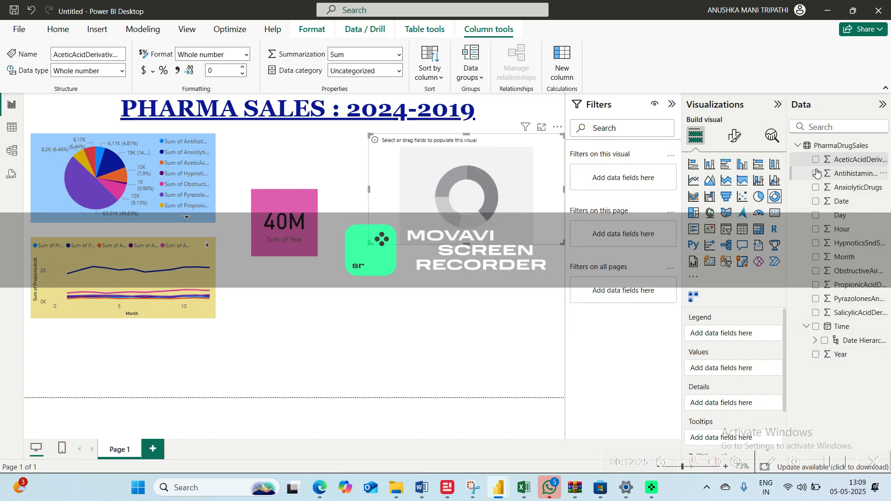
# Add Antihistamines, HypnoticsSndSedativesDrugs, ObstructiveAirwayDrugs, PropionicAcidDerivatives, PyrazolonesAndAnilides and AceticAcidDerivatives as the donut chart's values
pyautogui.click(817, 174)
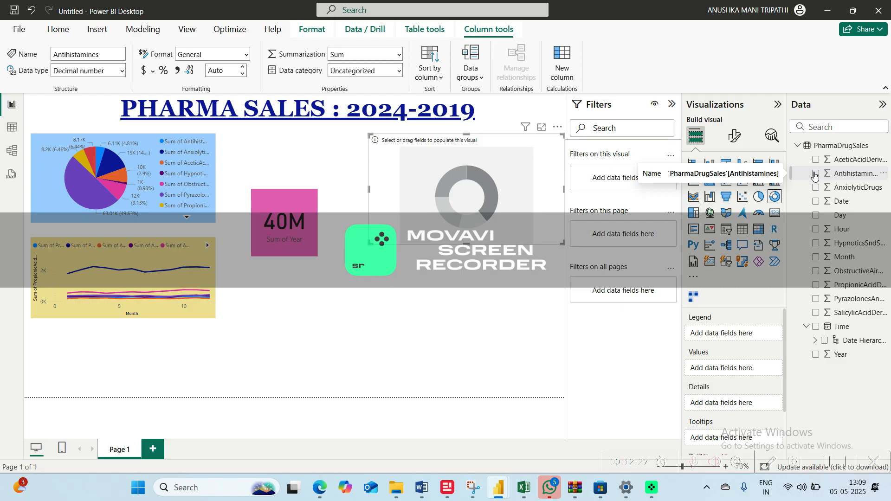
pyautogui.click(816, 174)
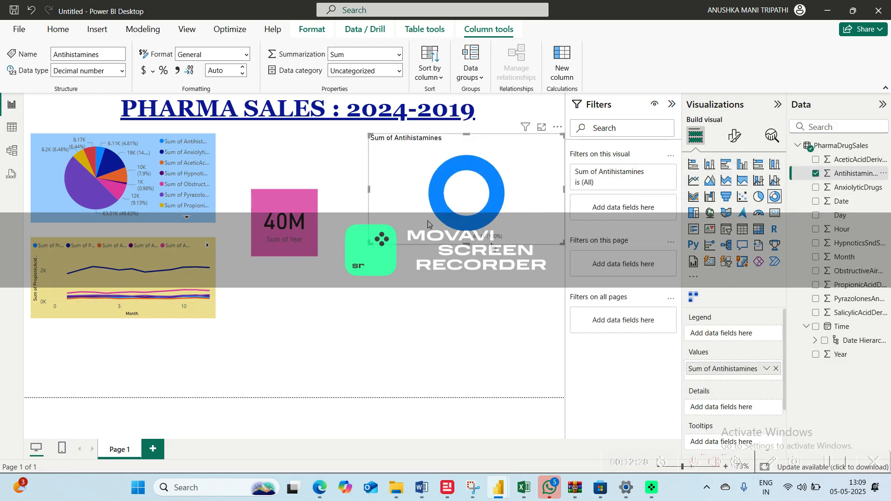
pyautogui.click(817, 245)
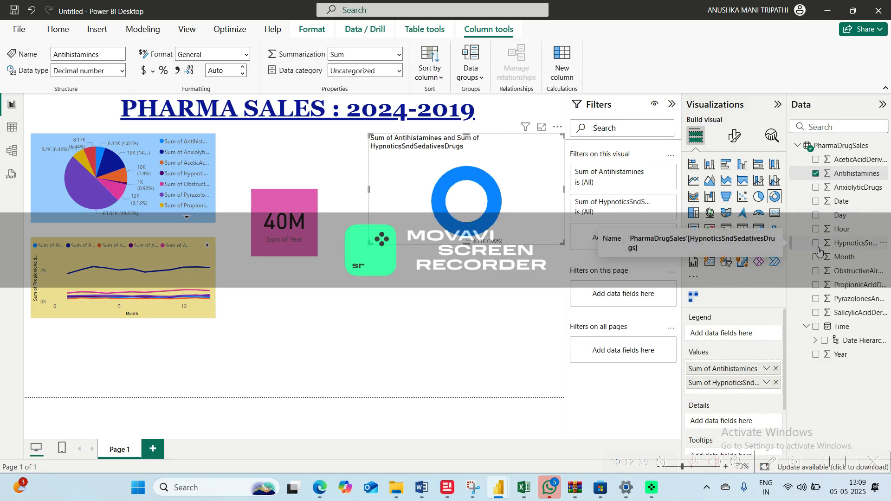
pyautogui.click(816, 271)
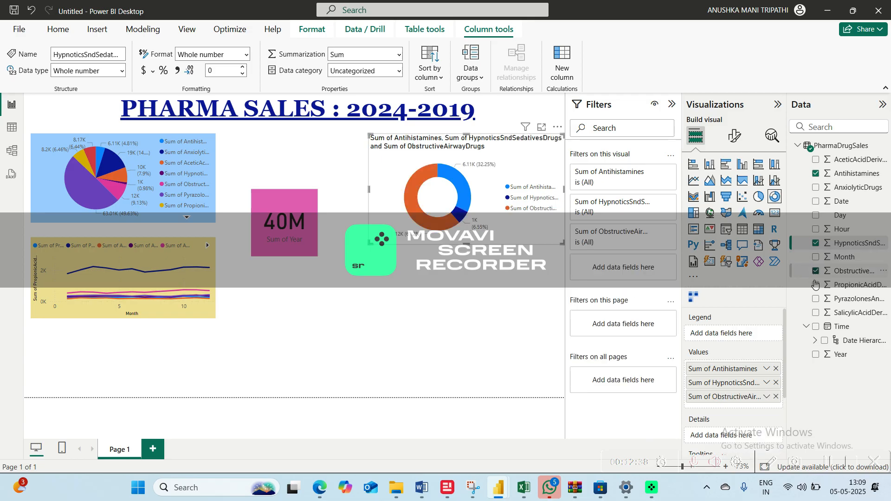
pyautogui.click(815, 285)
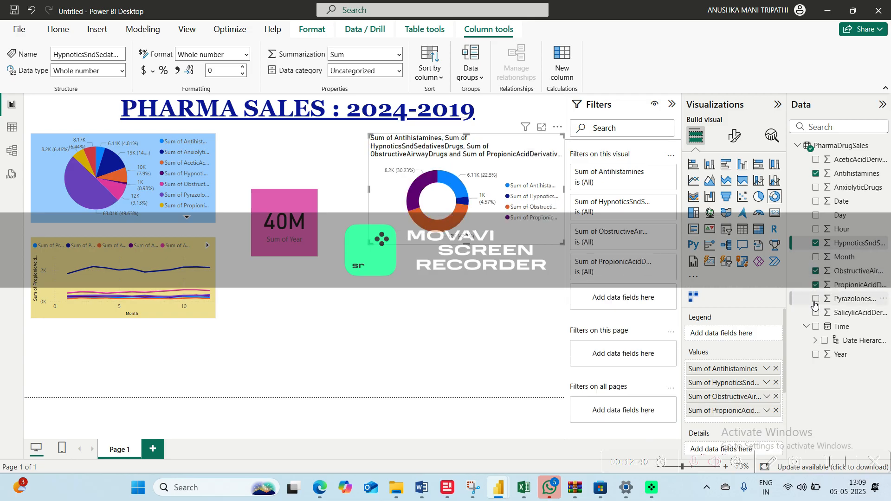
pyautogui.click(816, 300)
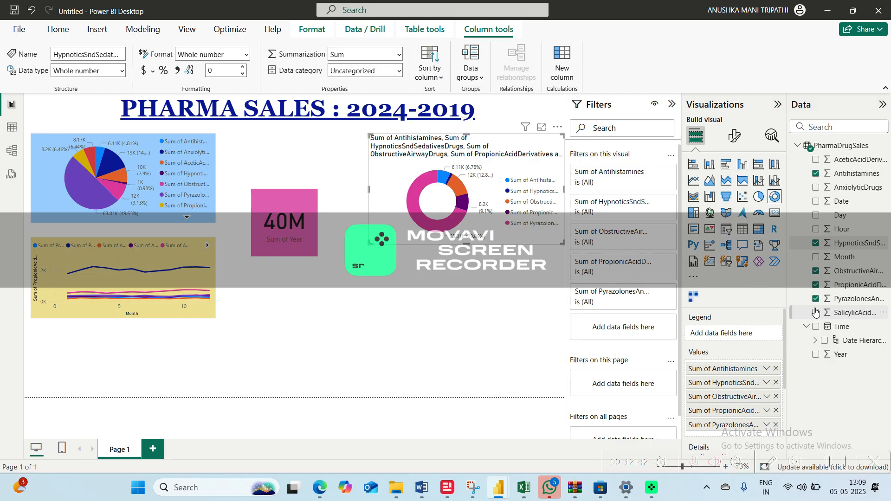
pyautogui.click(816, 313)
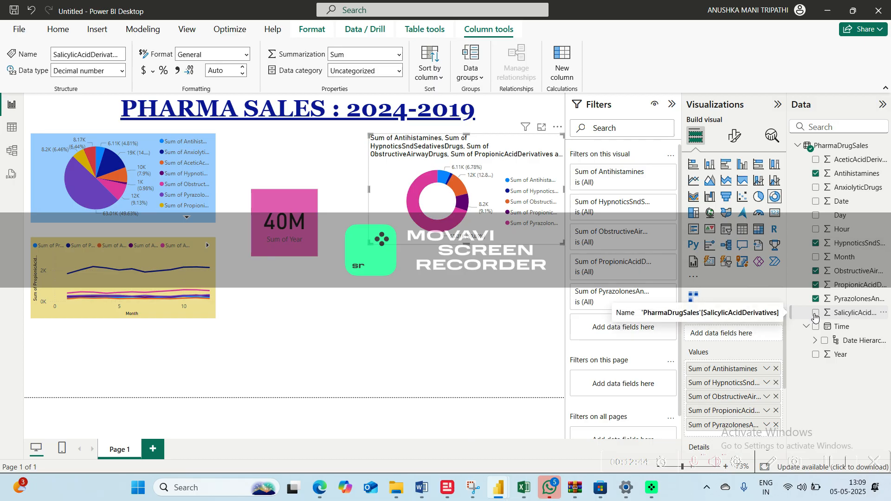
pyautogui.click(817, 159)
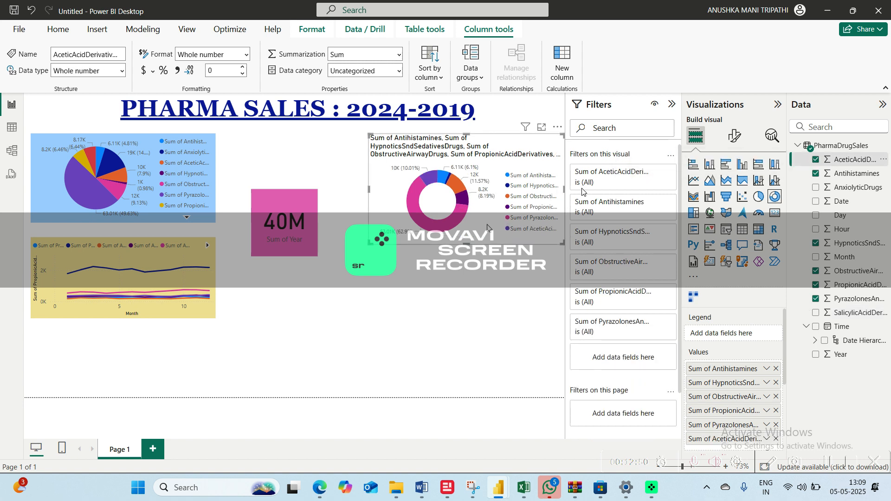
# Turn off the donut chart's title and detail labels while keeping its legend displayed
pyautogui.click(773, 136)
pyautogui.click(735, 135)
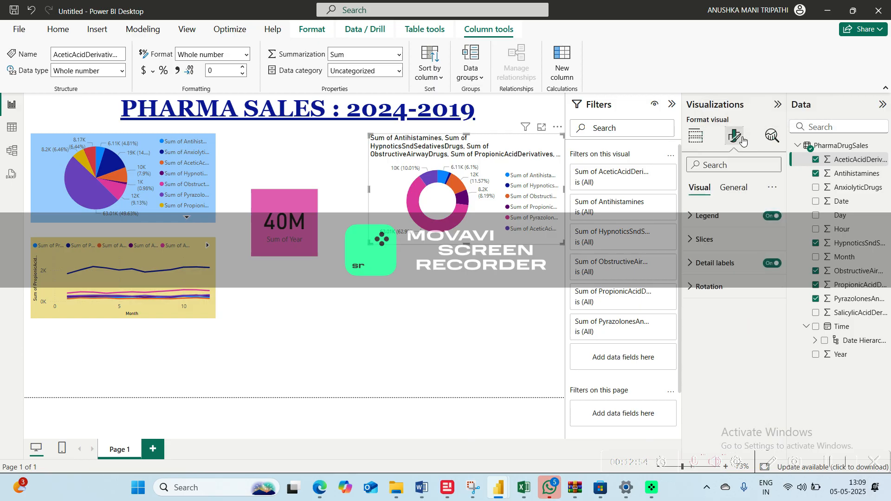
pyautogui.click(732, 190)
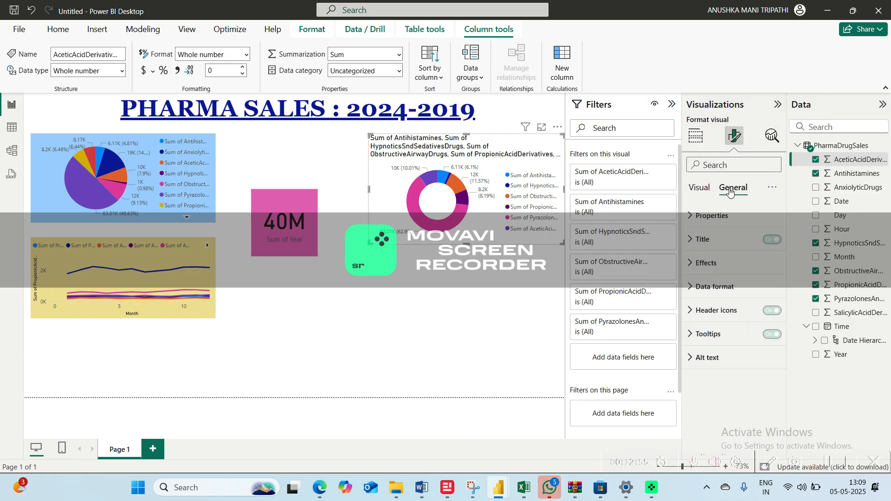
pyautogui.click(700, 188)
pyautogui.click(771, 216)
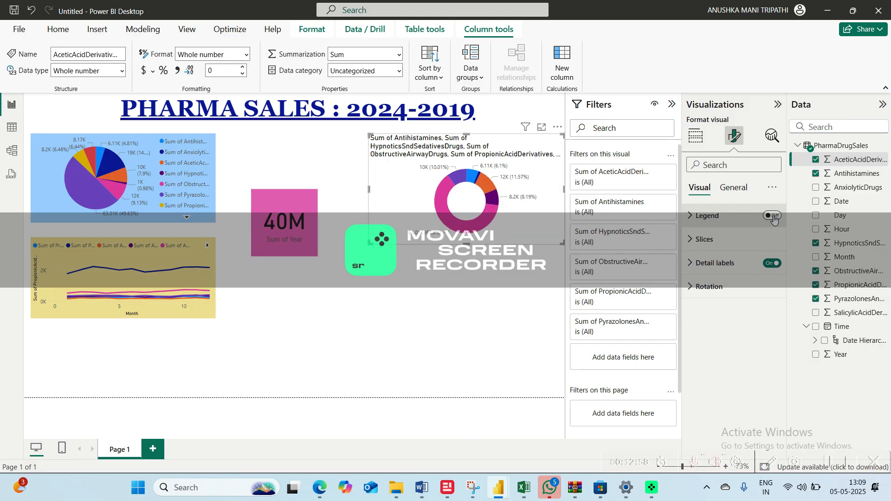
pyautogui.click(733, 189)
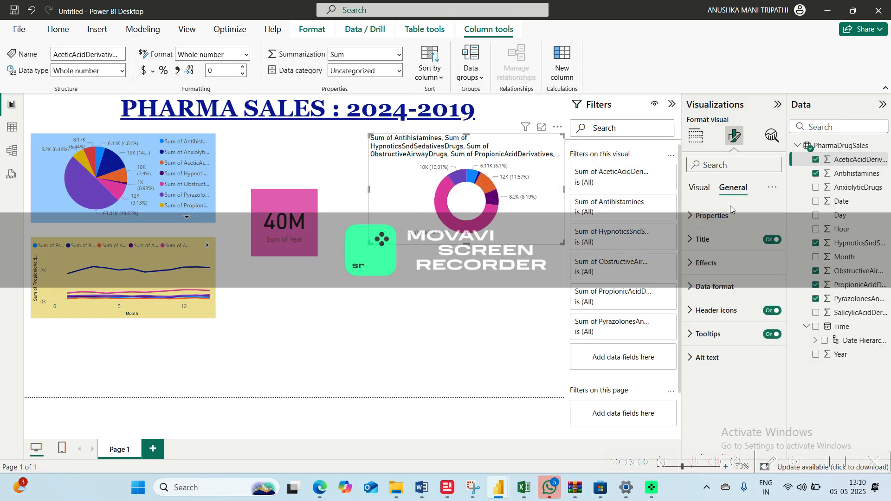
pyautogui.click(769, 239)
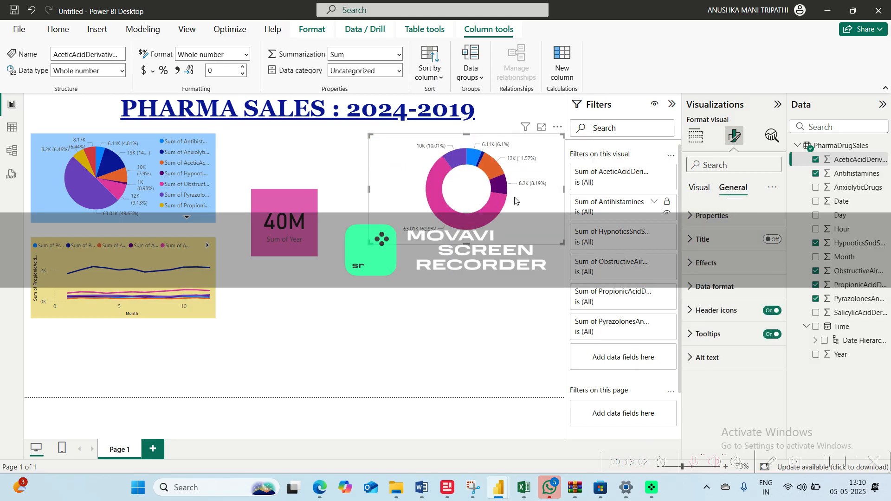
pyautogui.click(696, 188)
pyautogui.click(771, 216)
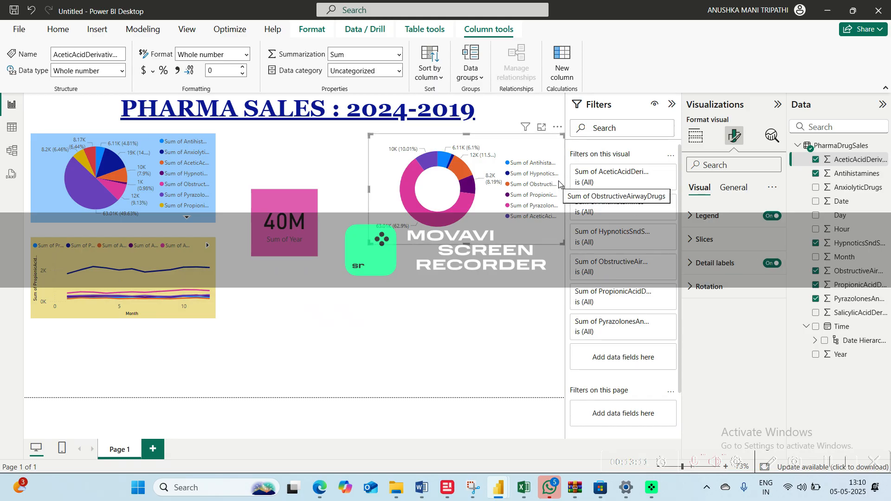
pyautogui.click(767, 264)
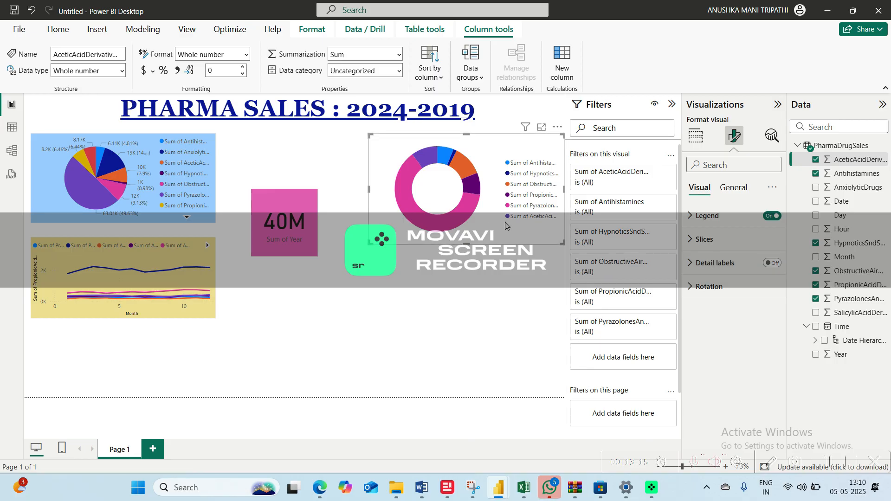
# Reduce the donut chart's height, place it below the line chart and widen it until the full legend names fit
pyautogui.moveTo(495, 230); pyautogui.dragTo(350, 339)
pyautogui.moveTo(419, 245); pyautogui.dragTo(338, 279)
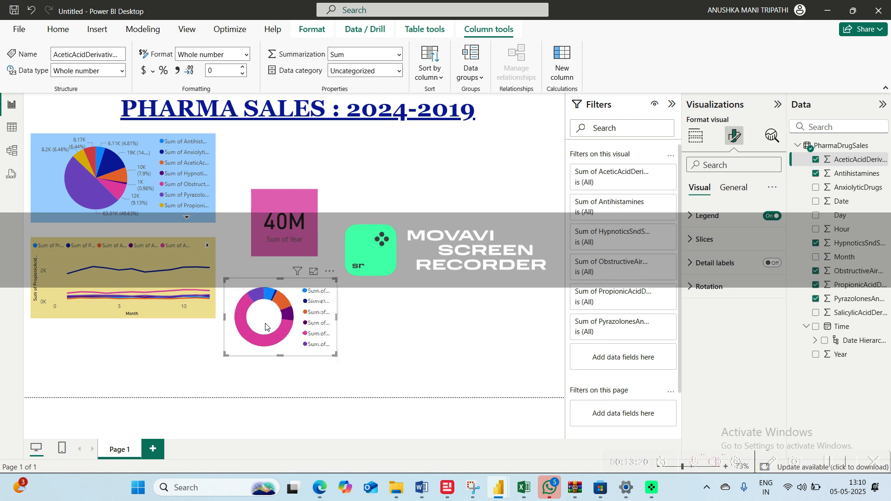
pyautogui.moveTo(268, 350); pyautogui.dragTo(89, 391)
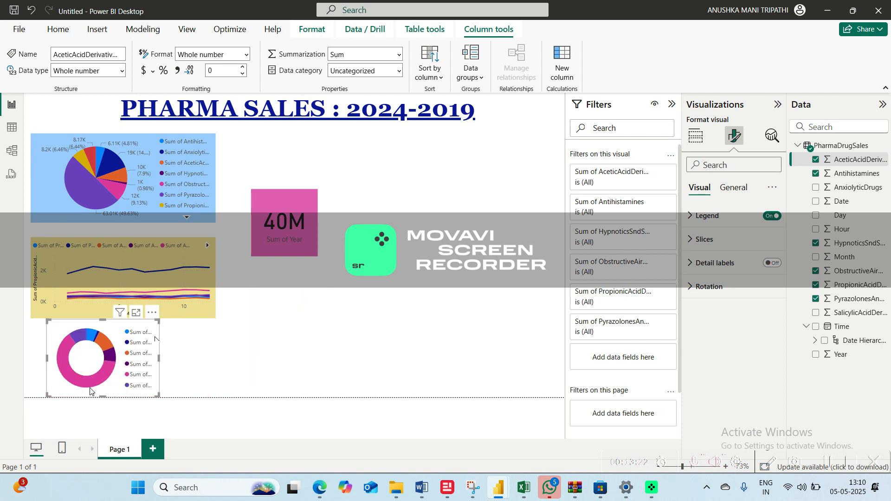
pyautogui.moveTo(159, 320); pyautogui.dragTo(251, 363)
pyautogui.moveTo(161, 362); pyautogui.dragTo(137, 365)
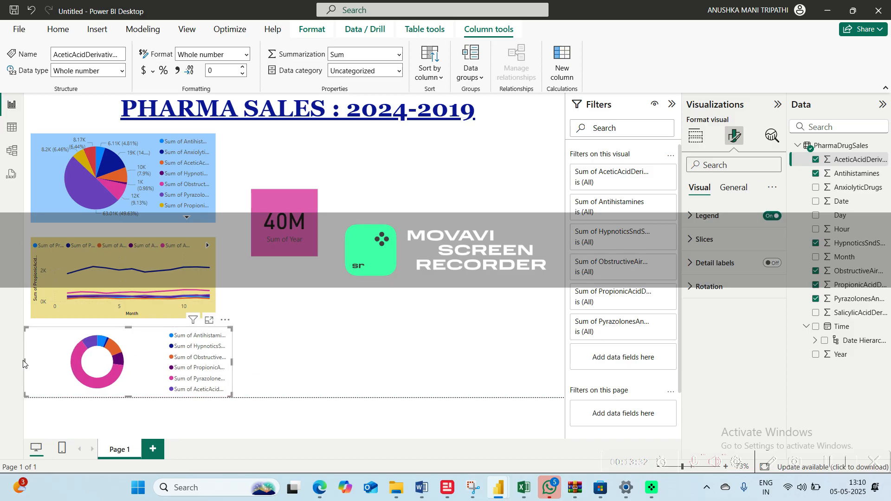
pyautogui.moveTo(24, 364); pyautogui.dragTo(103, 368)
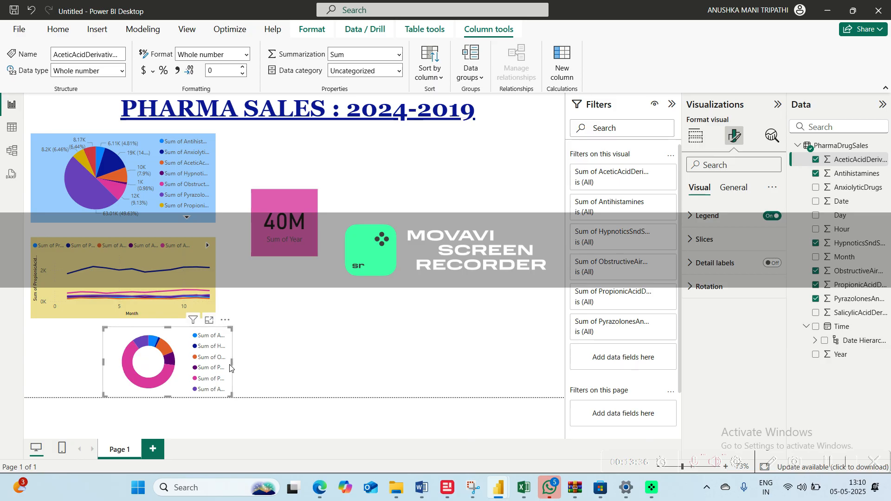
pyautogui.moveTo(232, 363); pyautogui.dragTo(450, 360)
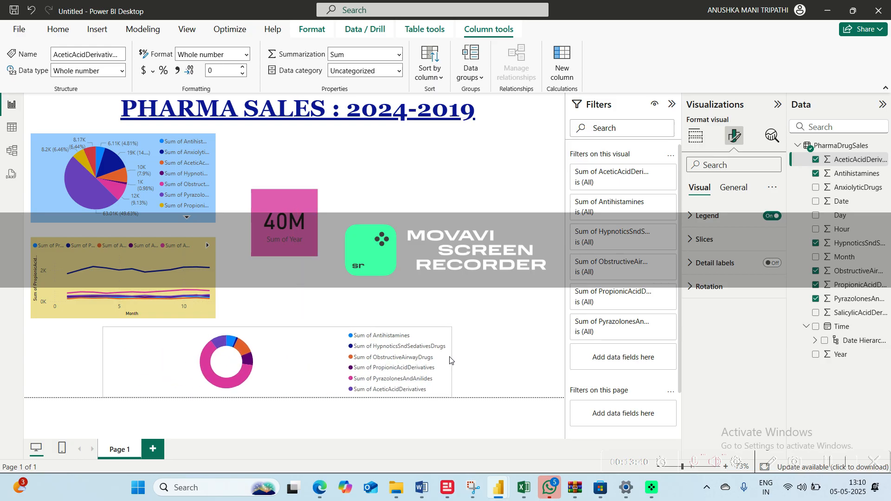
# Narrow the donut chart and place it directly below the Sum of Year card
pyautogui.moveTo(296, 367); pyautogui.dragTo(180, 349)
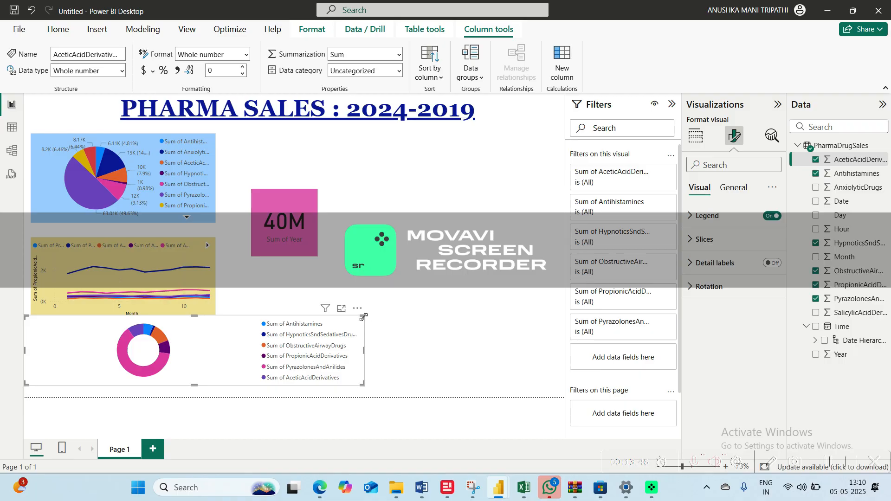
pyautogui.moveTo(364, 317); pyautogui.dragTo(317, 328)
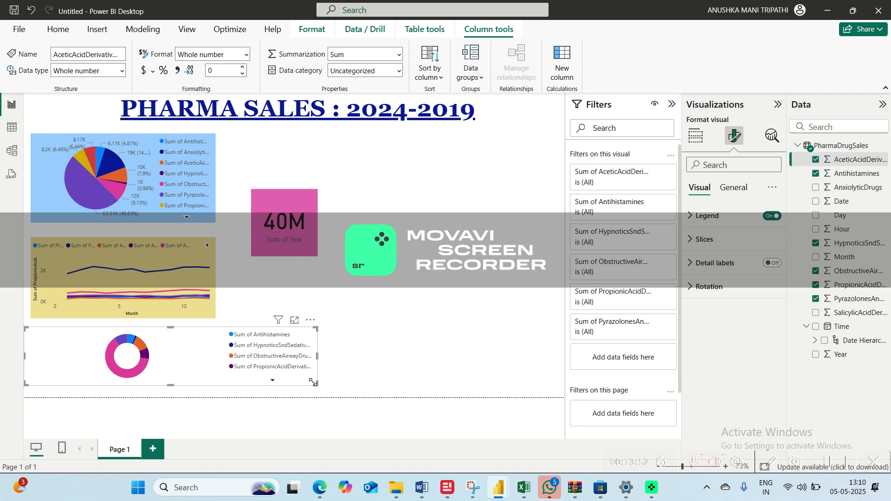
pyautogui.moveTo(313, 382); pyautogui.dragTo(154, 398)
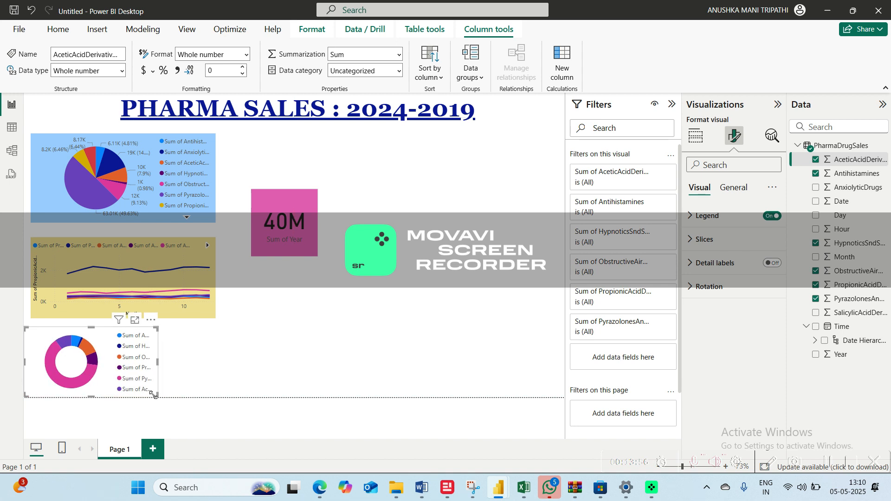
pyautogui.moveTo(109, 378); pyautogui.dragTo(322, 319)
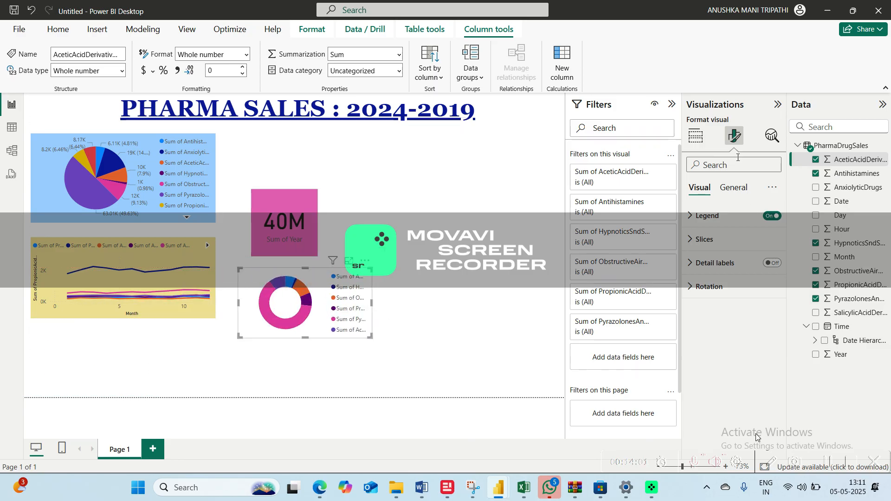
# Add a stacked bar chart with Year on the X-axis and AceticAcidDerivatives on the Y-axis
pyautogui.click(697, 135)
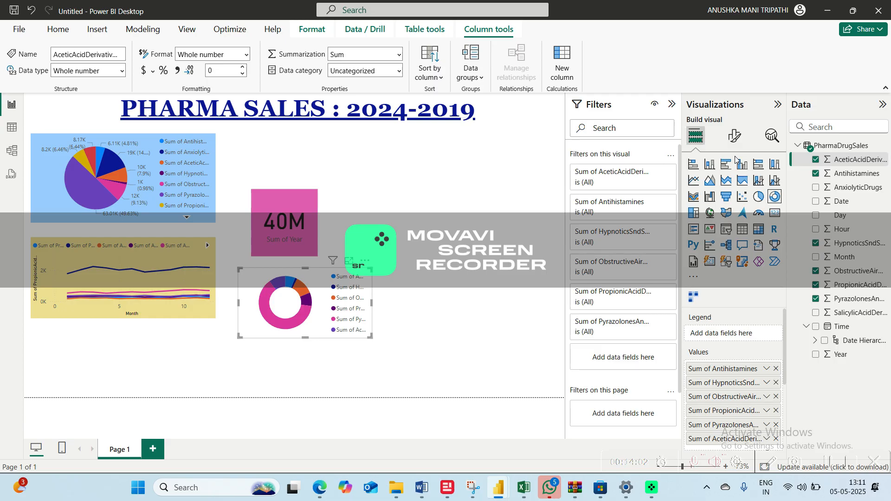
pyautogui.click(493, 243)
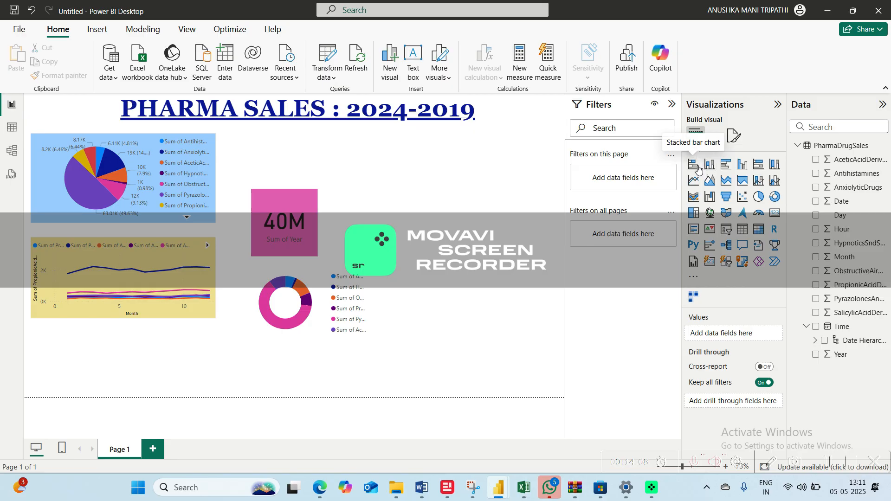
pyautogui.click(694, 165)
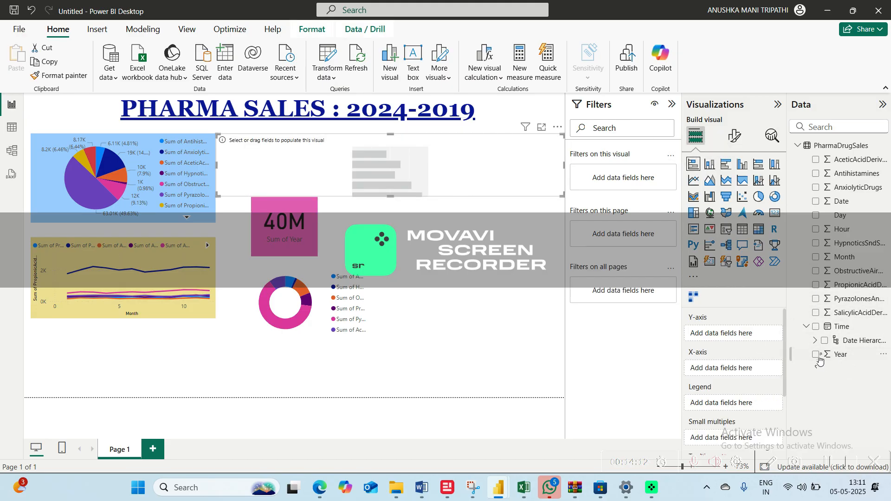
pyautogui.moveTo(820, 356); pyautogui.dragTo(734, 372)
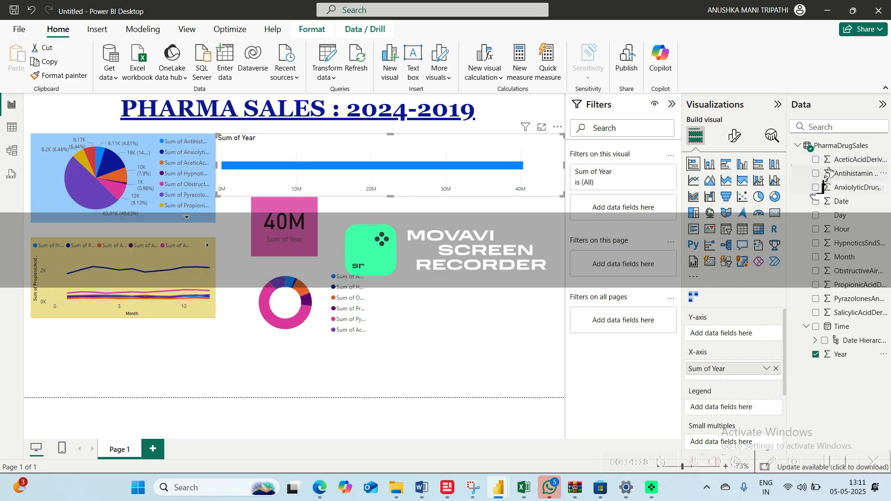
pyautogui.moveTo(853, 159); pyautogui.dragTo(731, 335)
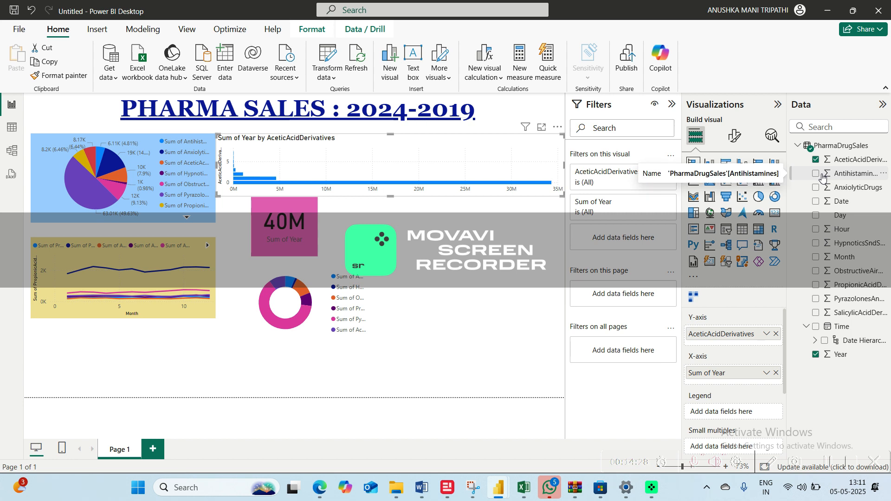
pyautogui.click(822, 176)
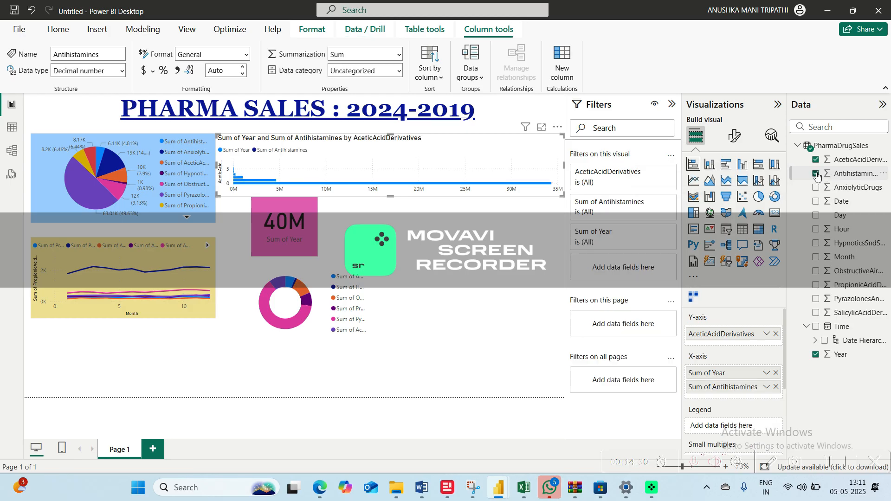
pyautogui.click(816, 187)
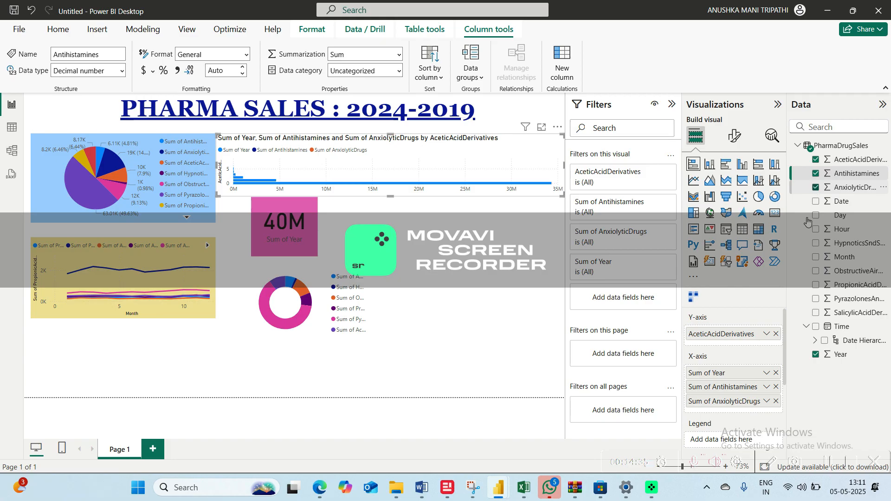
pyautogui.click(776, 388)
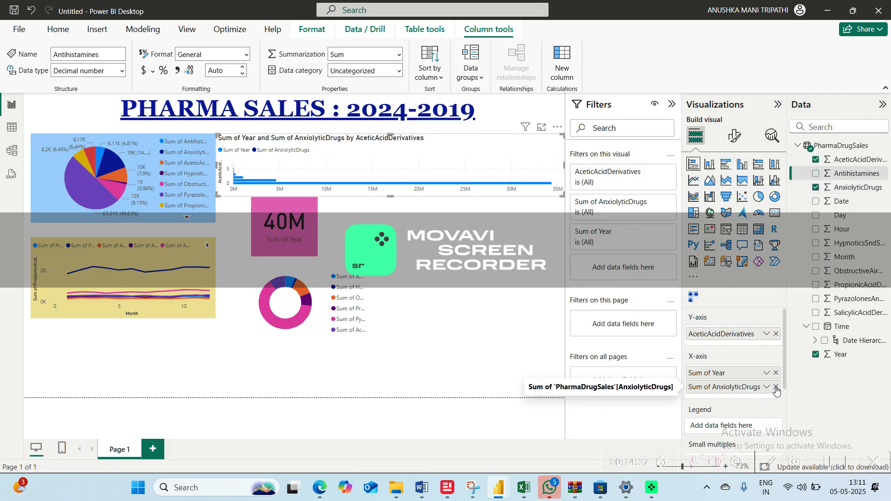
pyautogui.click(776, 387)
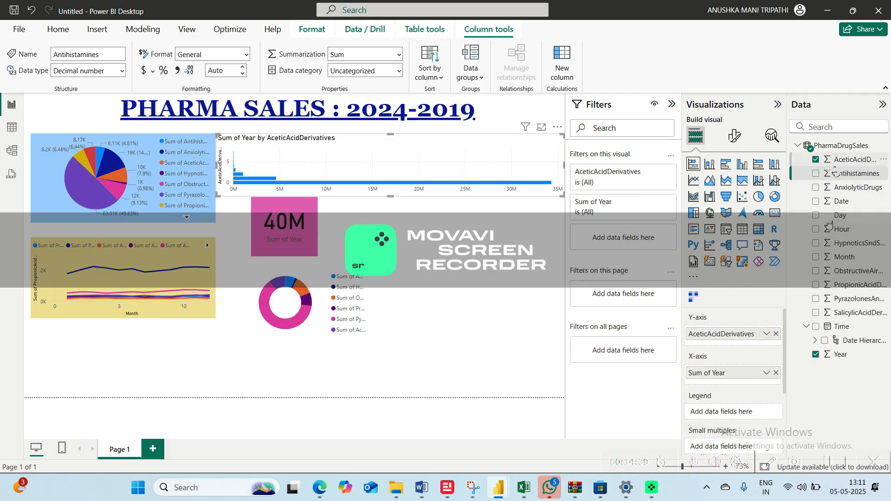
# Add AnxiolyticDrugs, Antihistamines, HypnoticsSndSedativesDrugs, ObstructiveAirwayDrugs, PropionicAcidDerivatives, PyrazolonesAndAnilides and SalicylicAcidDerivatives to the bar chart's Y-axis
pyautogui.moveTo(828, 173); pyautogui.dragTo(724, 337)
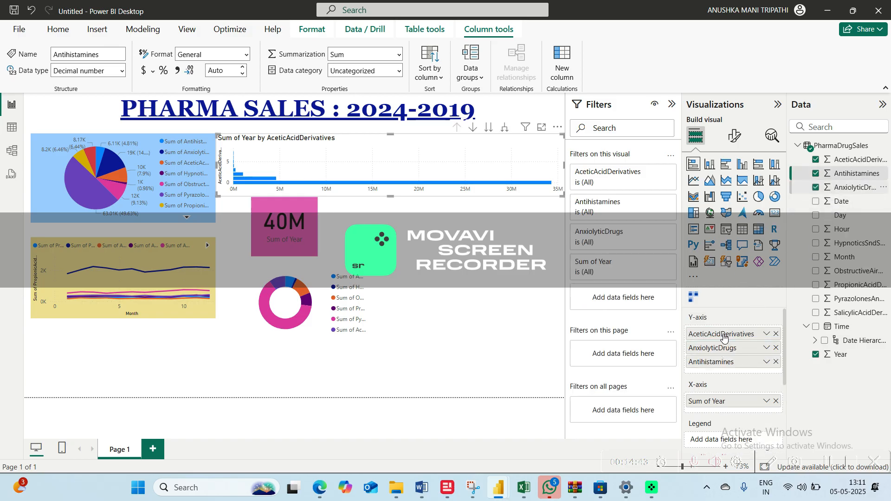
pyautogui.moveTo(855, 243); pyautogui.dragTo(734, 345)
pyautogui.moveTo(822, 271); pyautogui.dragTo(762, 369)
pyautogui.moveTo(820, 288); pyautogui.dragTo(743, 369)
pyautogui.moveTo(829, 303); pyautogui.dragTo(734, 400)
pyautogui.moveTo(831, 319); pyautogui.dragTo(727, 403)
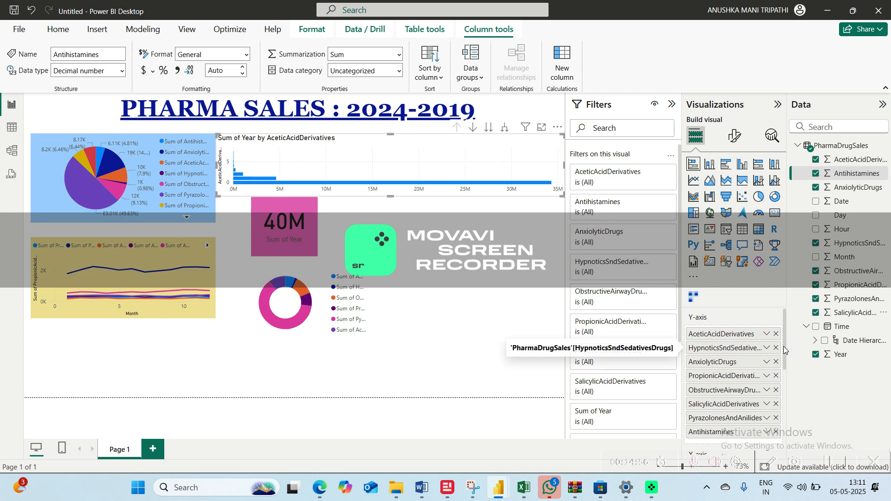
pyautogui.moveTo(785, 352); pyautogui.dragTo(780, 398)
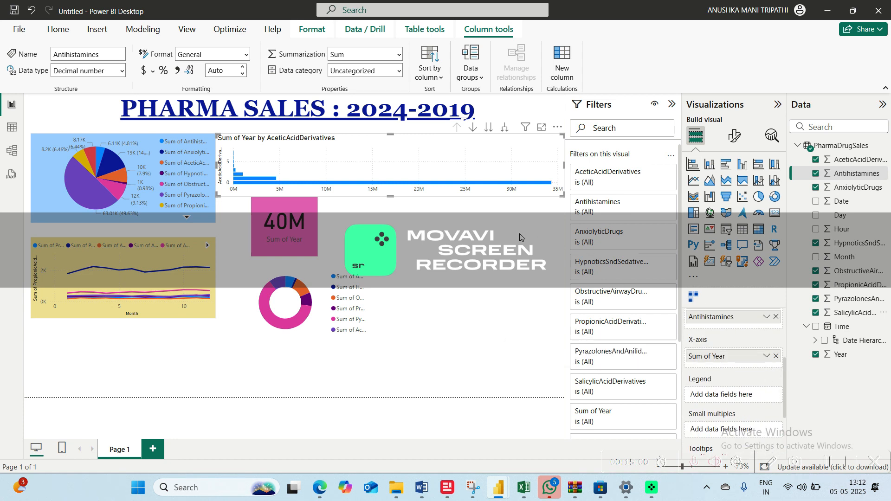
pyautogui.click(425, 116)
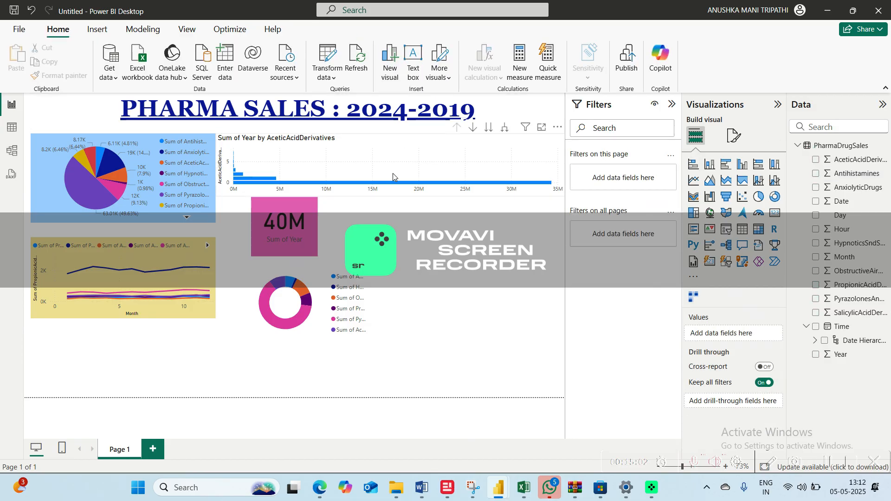
# Replace the bar chart's fields with Year on the Y-axis and AceticAcidDerivatives, Antihistamines, AnxiolyticDrugs, HypnoticsSndSedativesDrugs, ObstructiveAirwayDrugs, PropionicAcidDerivatives, PyrazolonesAndAnilides and SalicylicAcidDerivatives on the X-axis
pyautogui.click(392, 173)
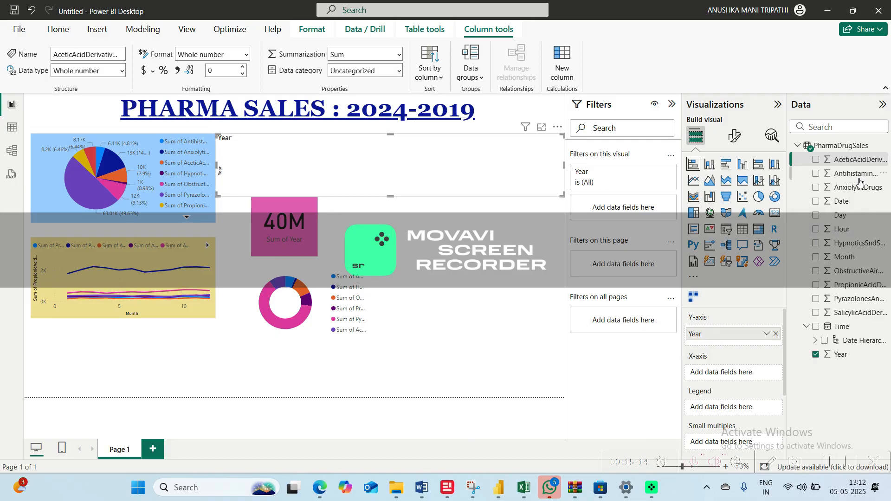
pyautogui.click(816, 160)
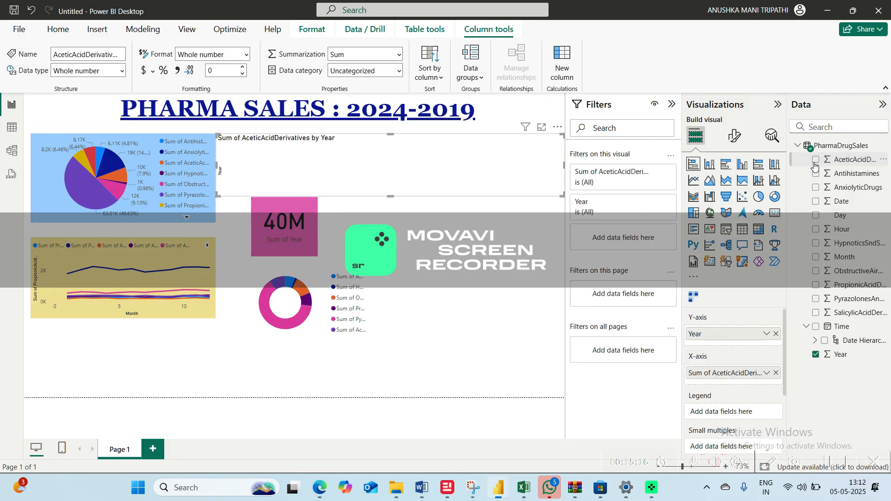
pyautogui.click(816, 173)
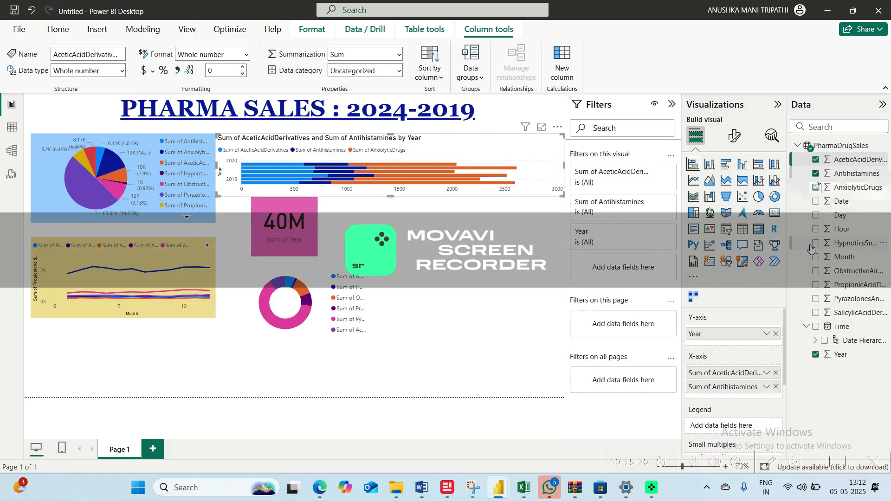
pyautogui.click(817, 187)
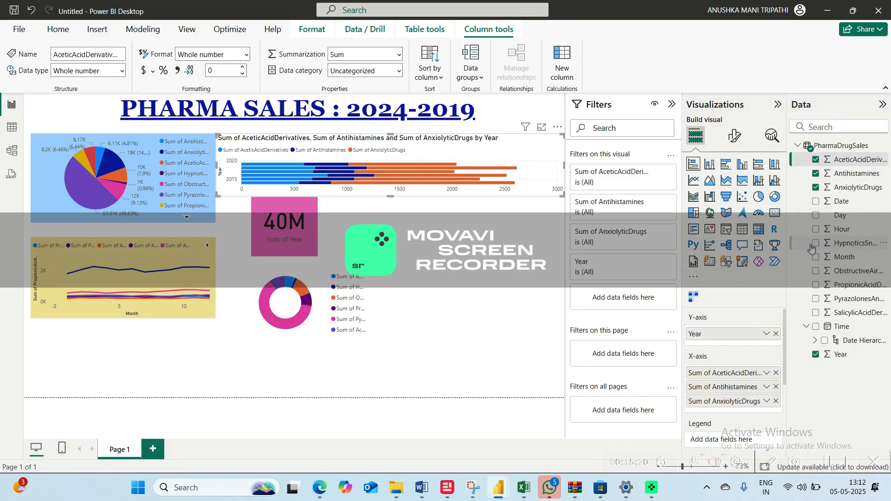
pyautogui.click(816, 271)
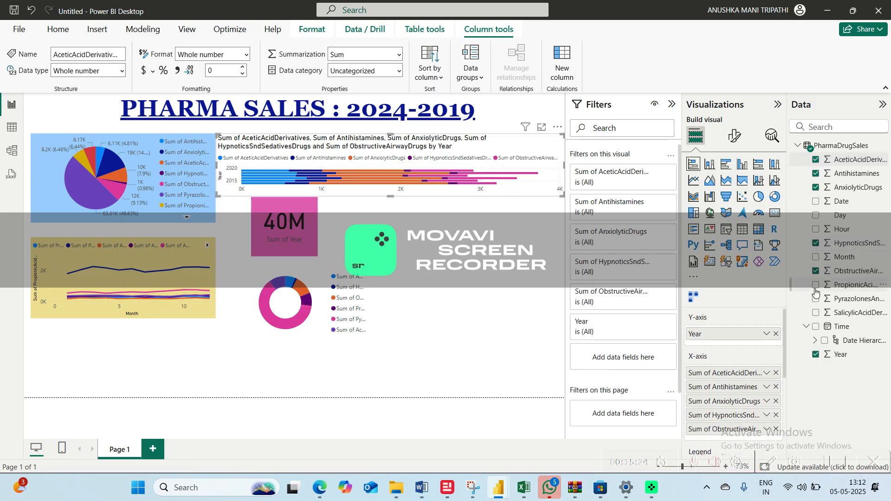
pyautogui.click(816, 285)
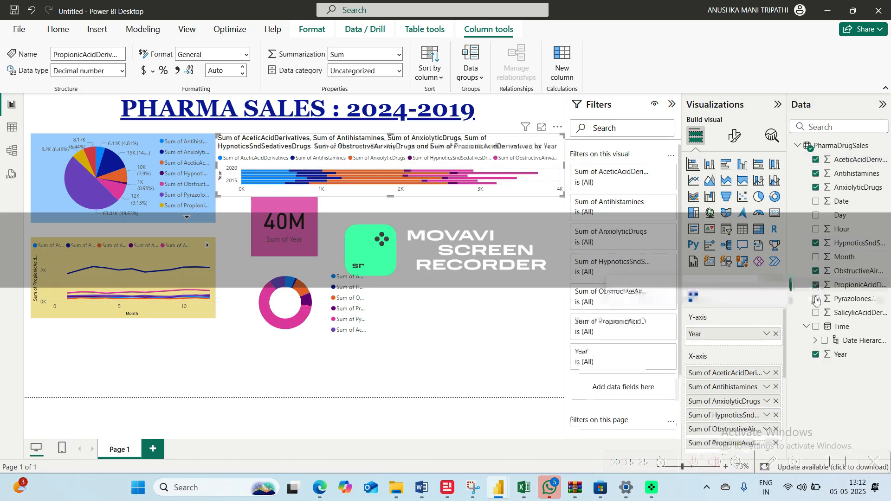
pyautogui.click(816, 299)
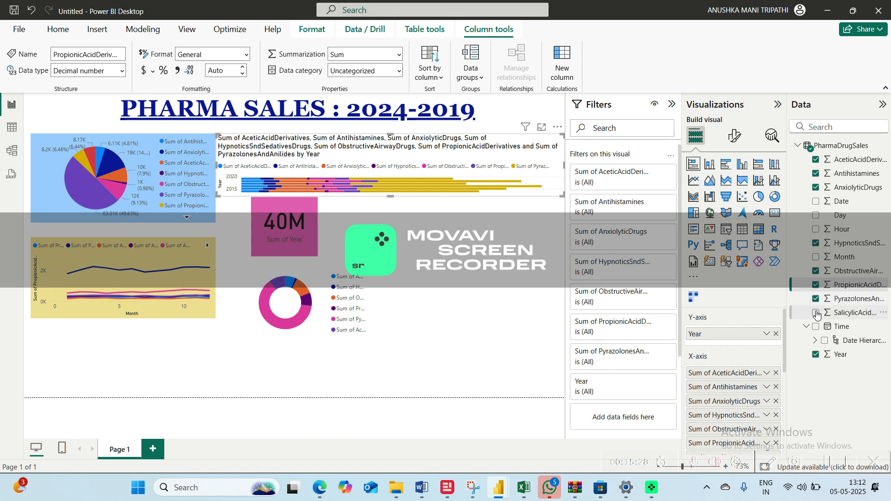
pyautogui.click(816, 313)
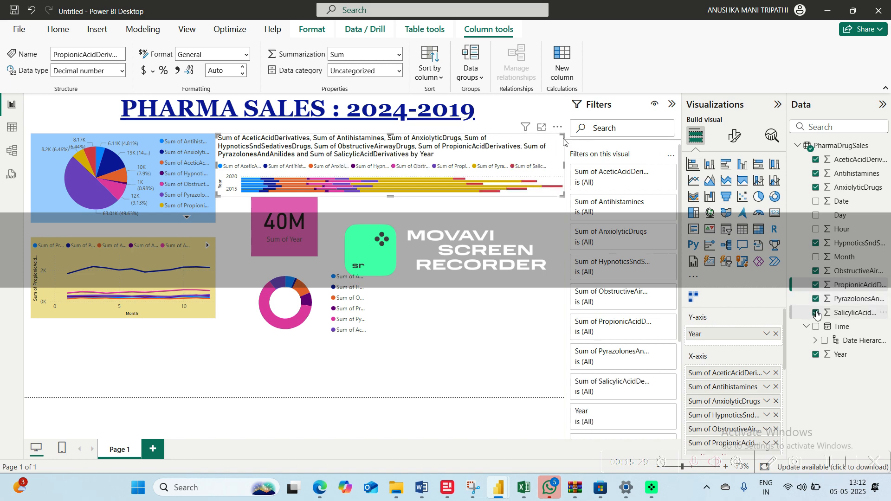
# Turn off the stacked bar chart's title
pyautogui.click(735, 139)
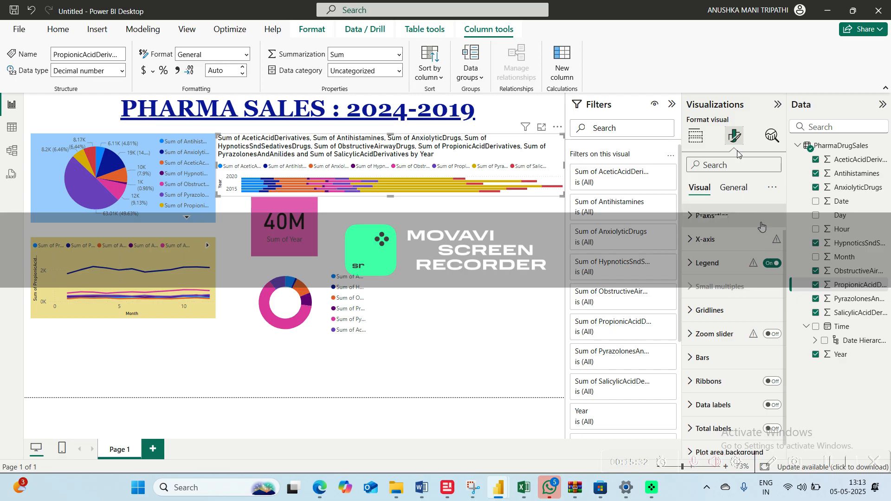
pyautogui.click(733, 188)
pyautogui.click(772, 239)
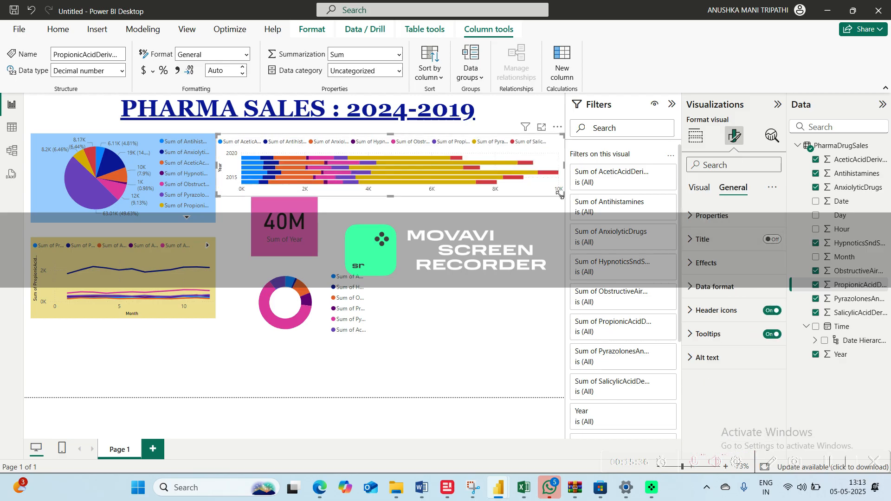
# Make the bar chart slightly narrower and taller, and move it to the page's lower edge beside the line chart
pyautogui.moveTo(562, 197); pyautogui.dragTo(544, 202)
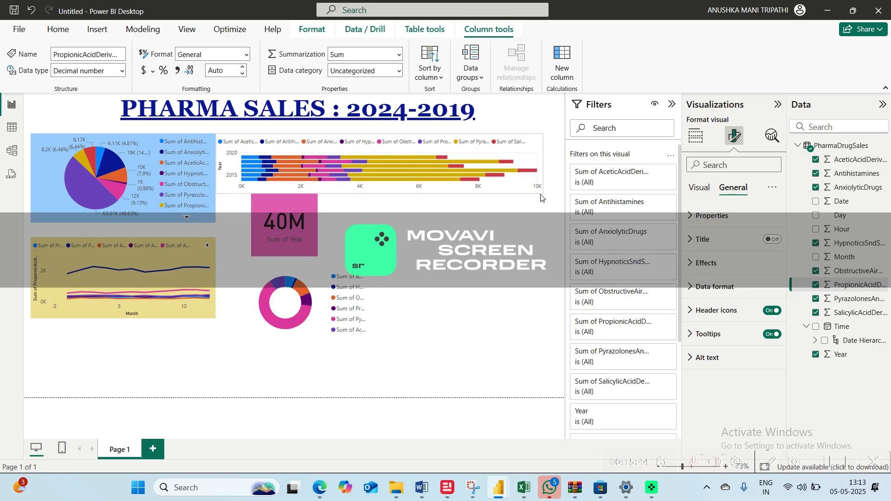
pyautogui.moveTo(544, 209); pyautogui.dragTo(543, 236)
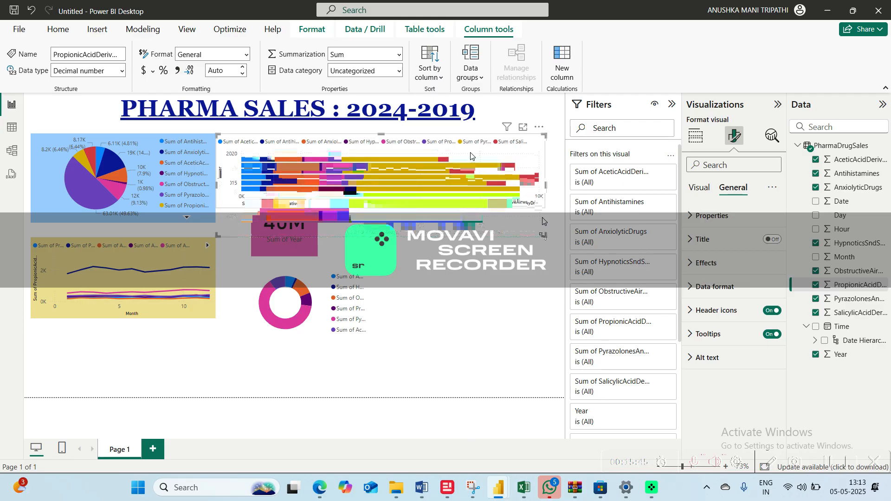
pyautogui.moveTo(471, 155); pyautogui.dragTo(469, 339)
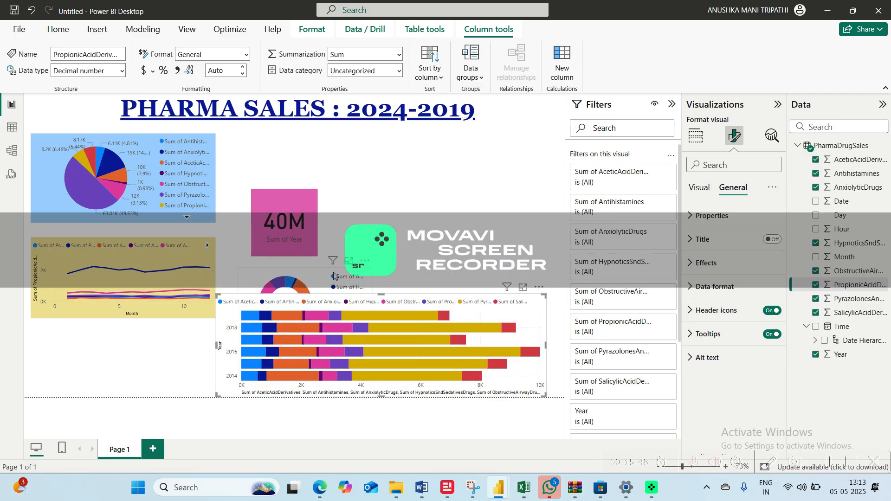
# Shrink the donut chart and move it to the middle of the page, with the Year card placed over its legend side
pyautogui.moveTo(325, 275); pyautogui.dragTo(307, 282)
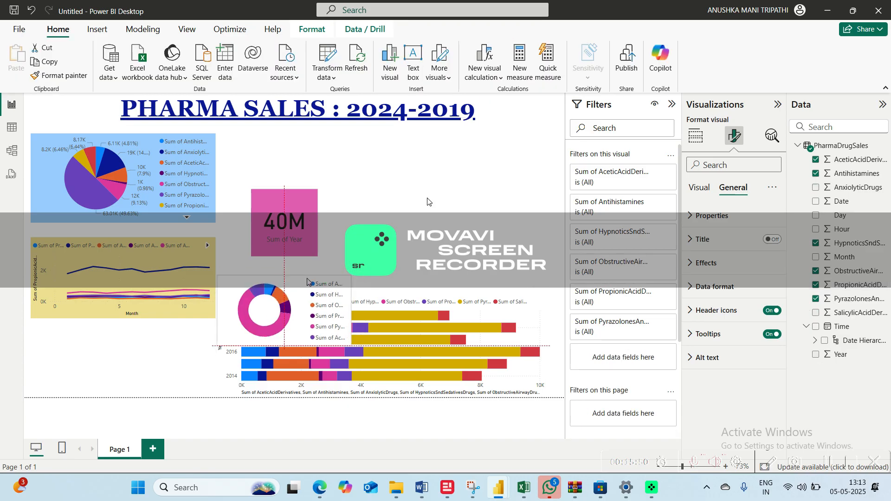
pyautogui.moveTo(428, 201); pyautogui.dragTo(475, 183)
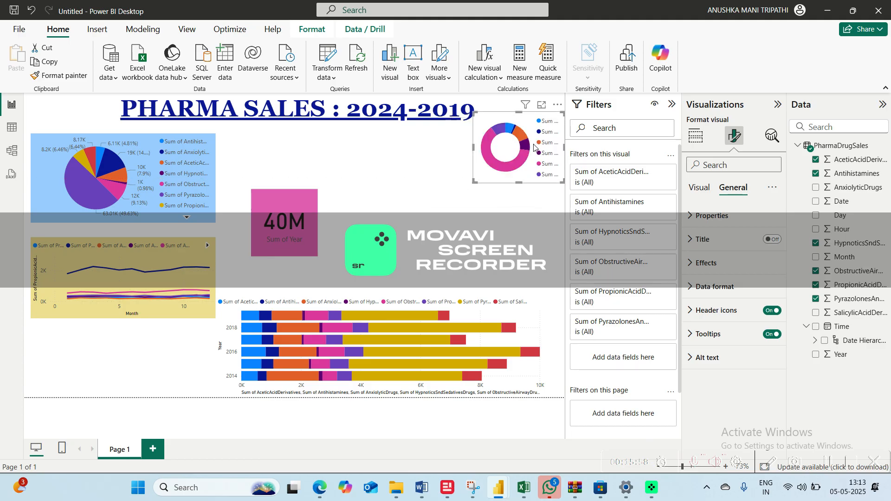
pyautogui.moveTo(520, 146); pyautogui.dragTo(282, 217)
pyautogui.click(333, 160)
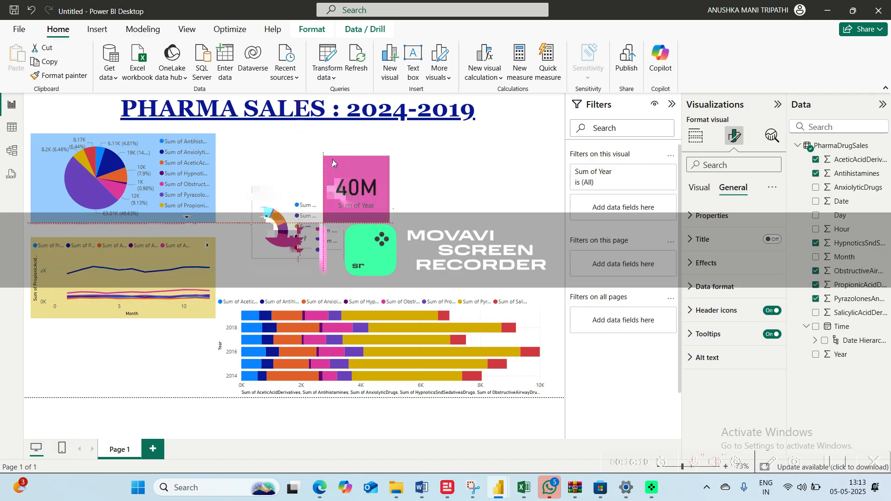
pyautogui.moveTo(335, 167); pyautogui.dragTo(300, 210)
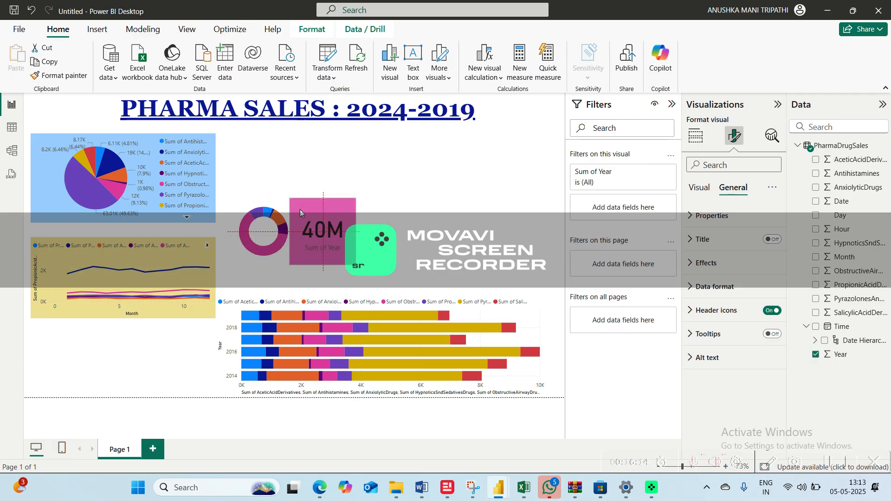
pyautogui.click(392, 230)
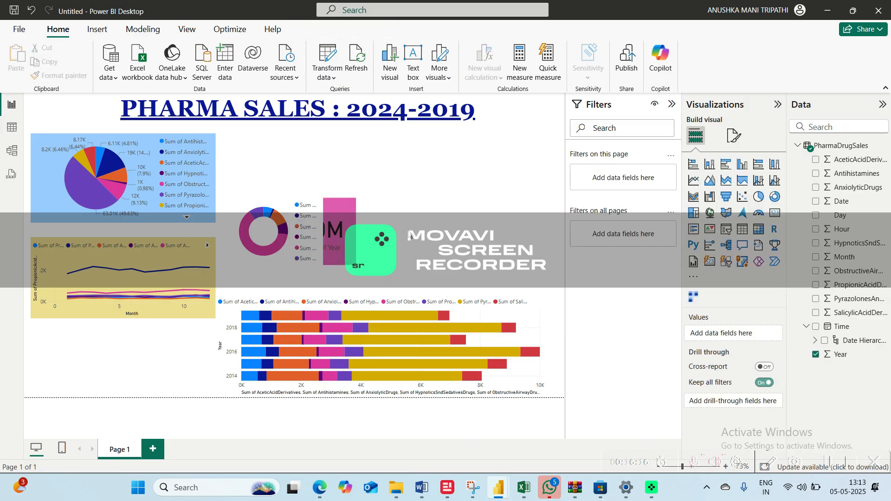
pyautogui.rightClick(306, 226)
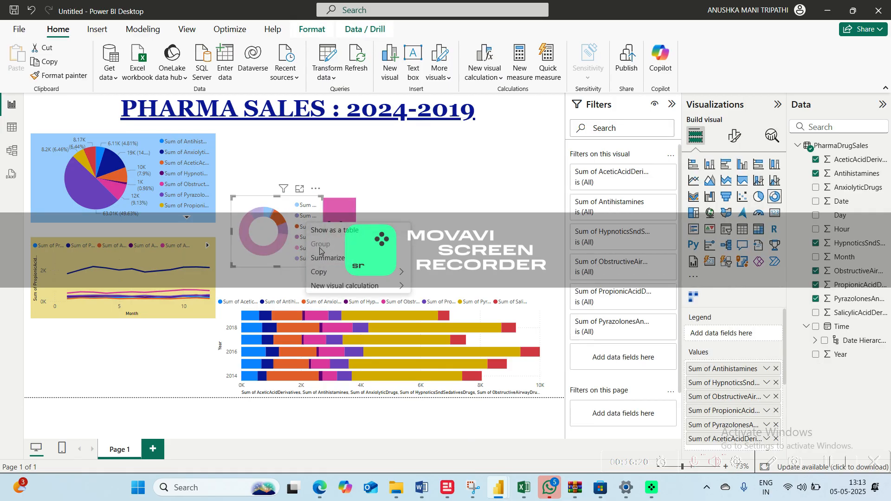
pyautogui.moveTo(332, 271)
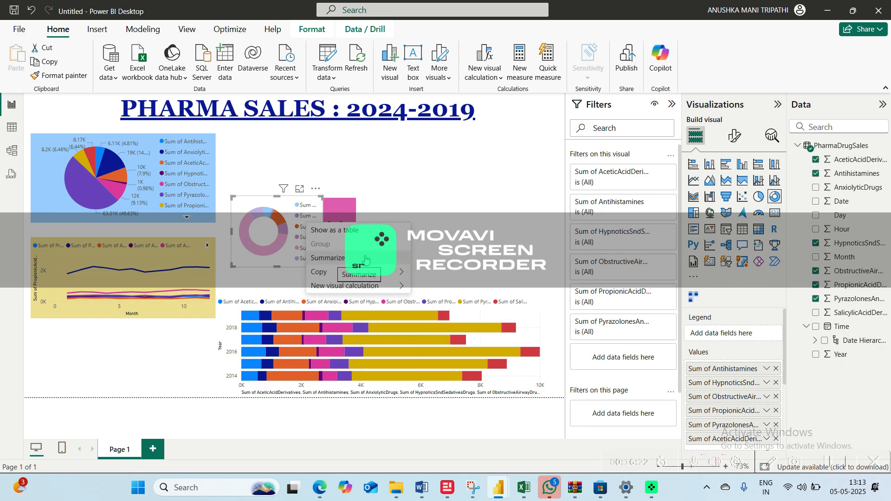
pyautogui.click(465, 249)
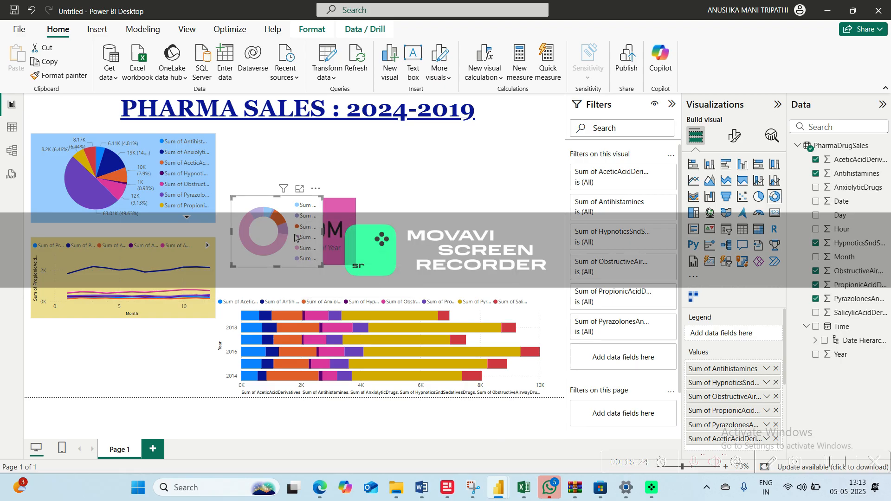
# Move the Year card beside the donut chart so that the two visuals do not overlap
pyautogui.click(351, 236)
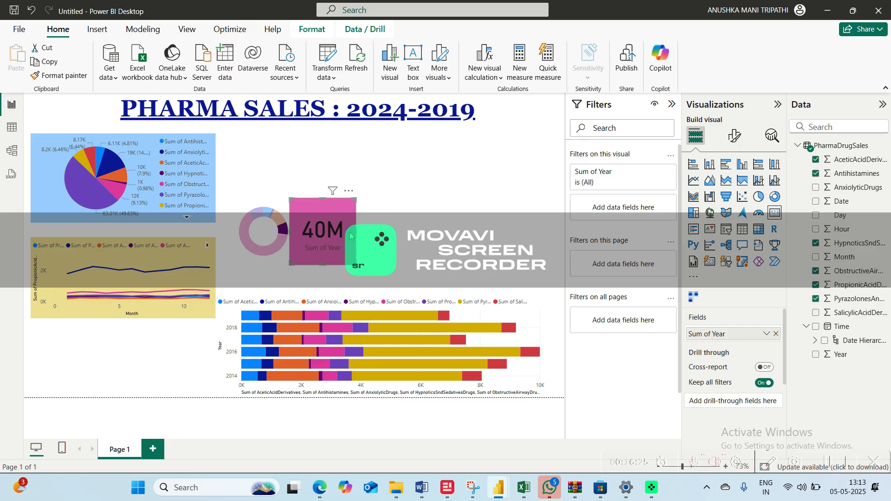
pyautogui.press('Delete')
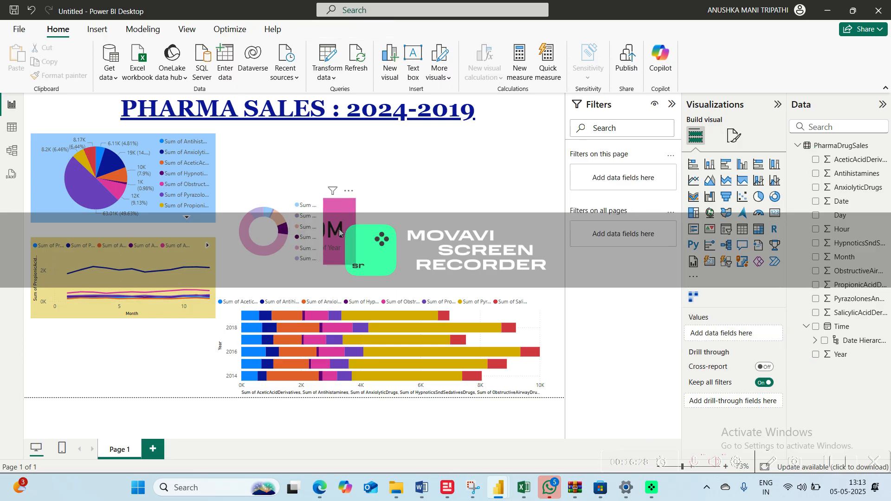
pyautogui.hotkey('ctrl', 'z')
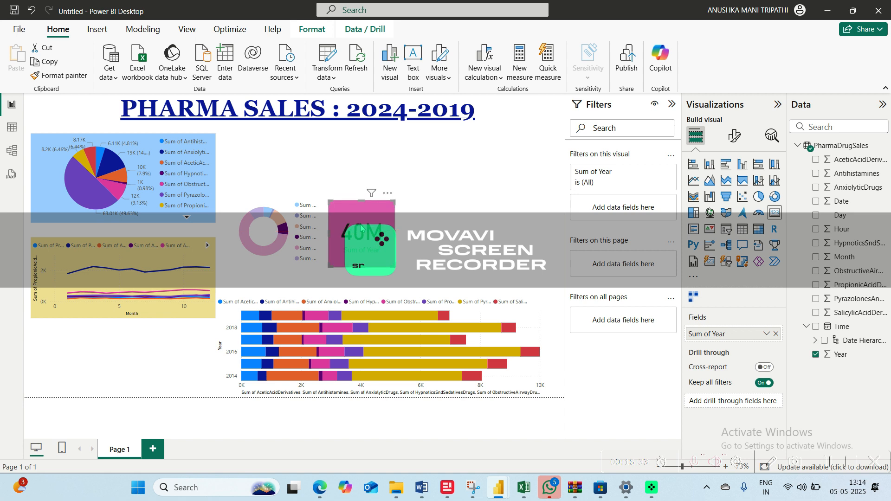
pyautogui.click(345, 322)
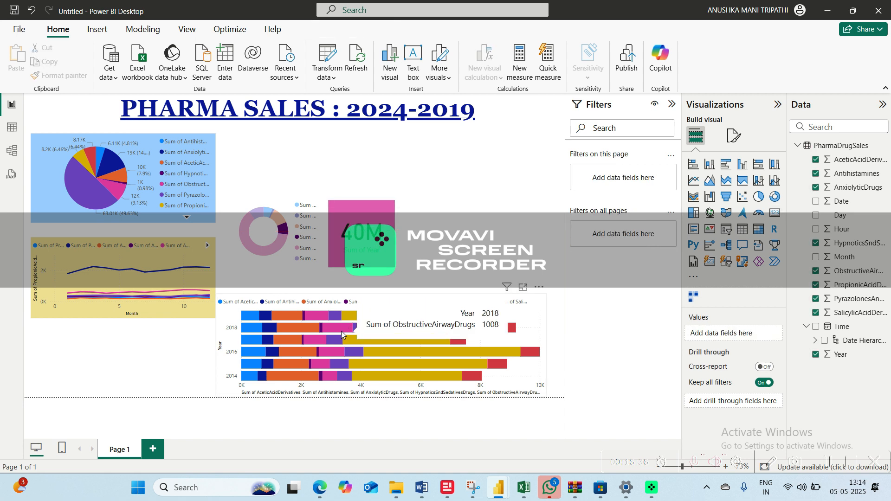
# Widen the stacked bar chart slightly and move it against the page's right edge
pyautogui.click(342, 330)
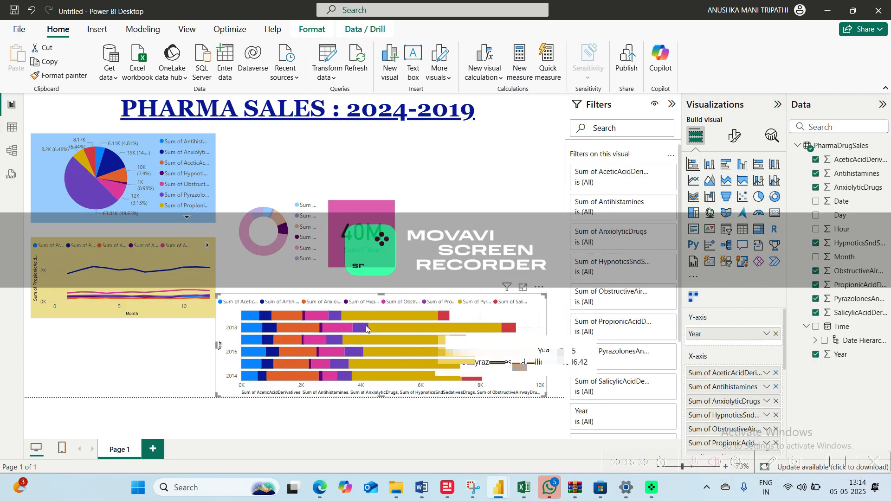
pyautogui.moveTo(285, 317)
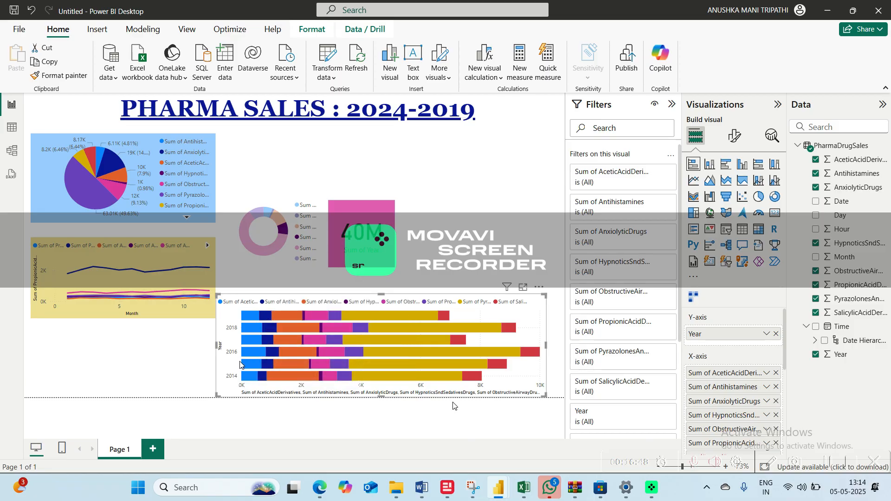
pyautogui.moveTo(253, 378)
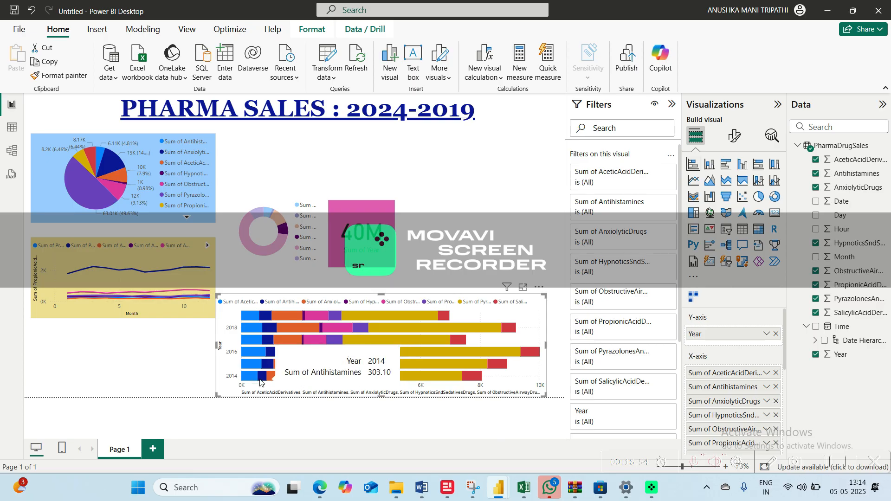
pyautogui.moveTo(309, 381)
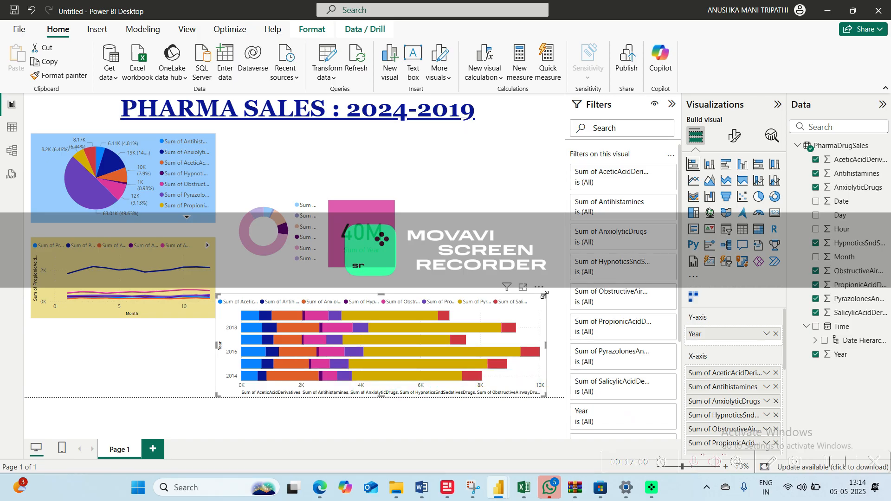
pyautogui.moveTo(545, 296); pyautogui.dragTo(555, 305)
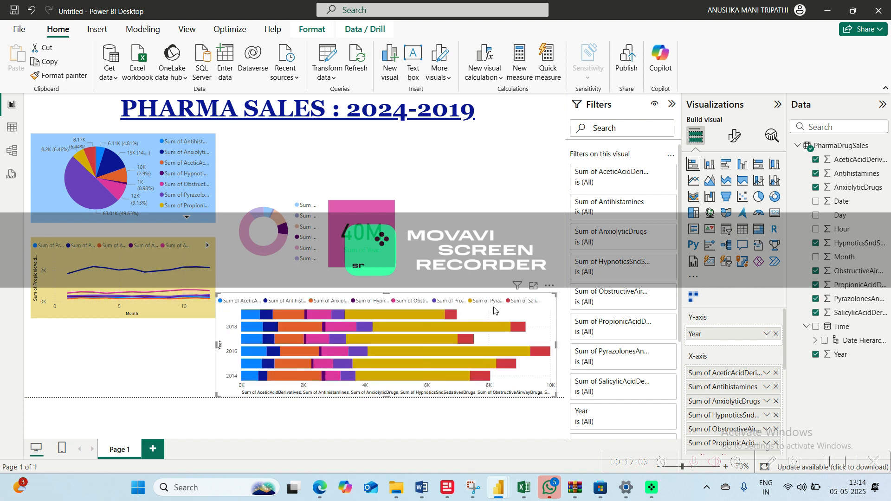
pyautogui.moveTo(495, 311); pyautogui.dragTo(503, 312)
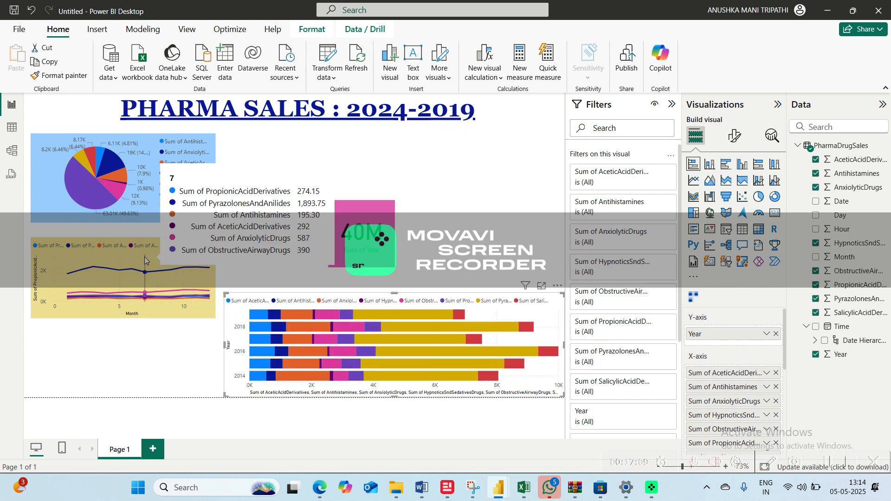
# Move the line chart down to the page's lower-left area and the pie chart down above it
pyautogui.moveTo(139, 260); pyautogui.dragTo(132, 327)
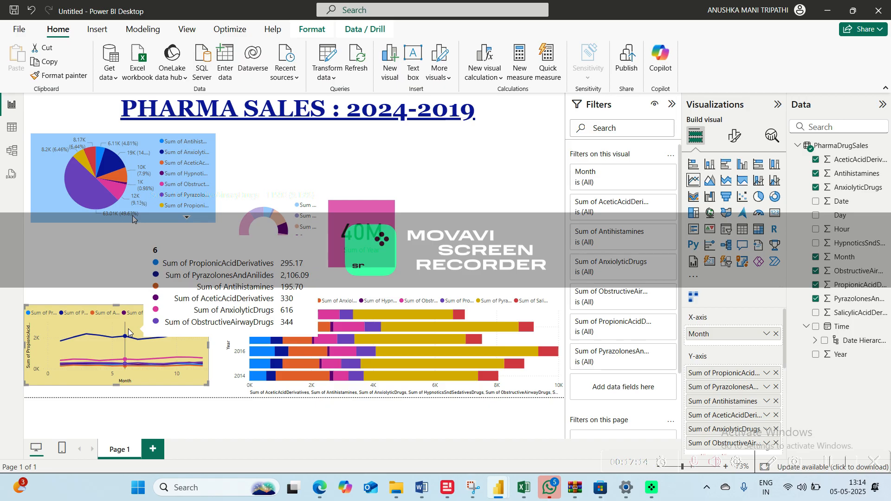
pyautogui.moveTo(156, 160); pyautogui.dragTo(150, 222)
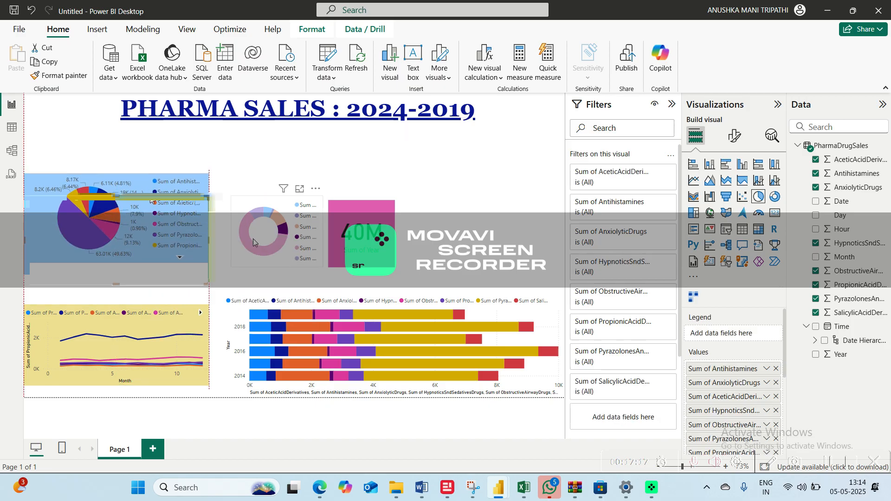
pyautogui.click(251, 273)
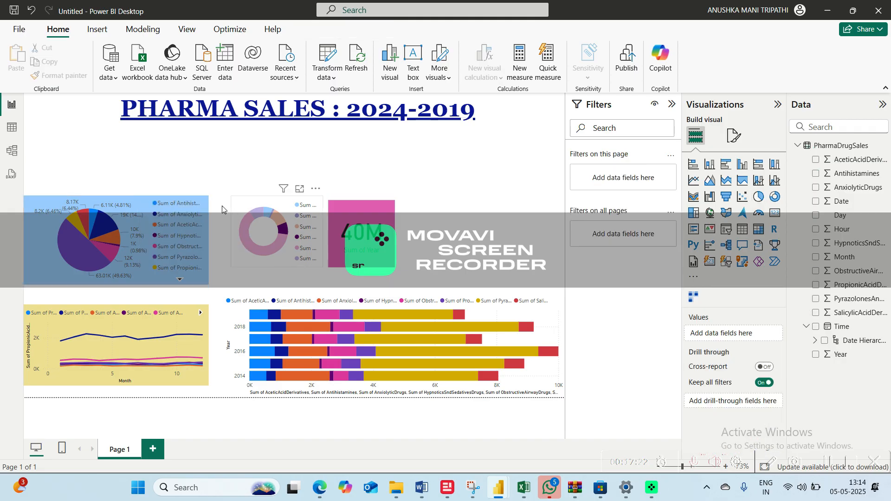
# Move the donut chart to the page's upper-left corner beside the title and shift the pie chart down close to the line chart
pyautogui.moveTo(270, 255); pyautogui.dragTo(77, 170)
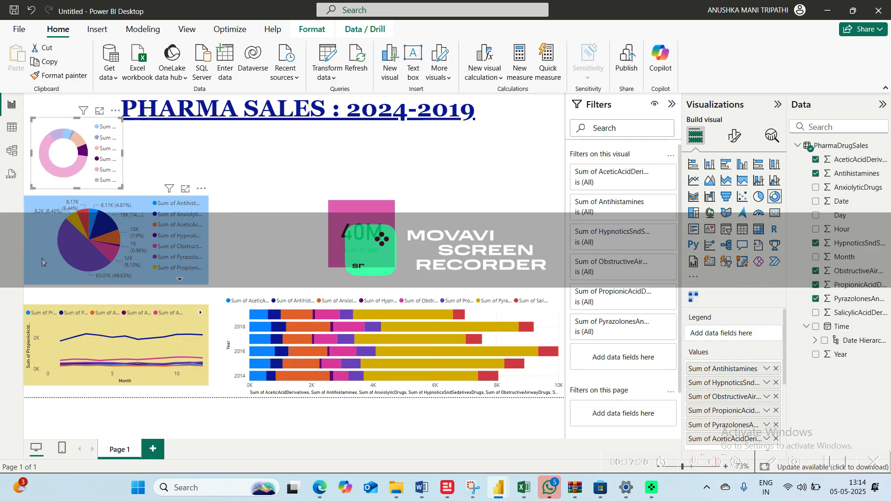
pyautogui.moveTo(38, 272); pyautogui.dragTo(39, 287)
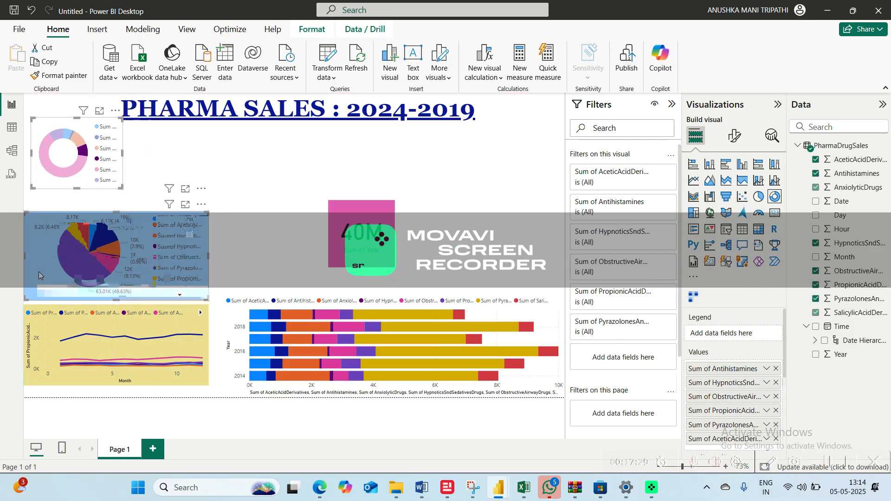
pyautogui.click(59, 172)
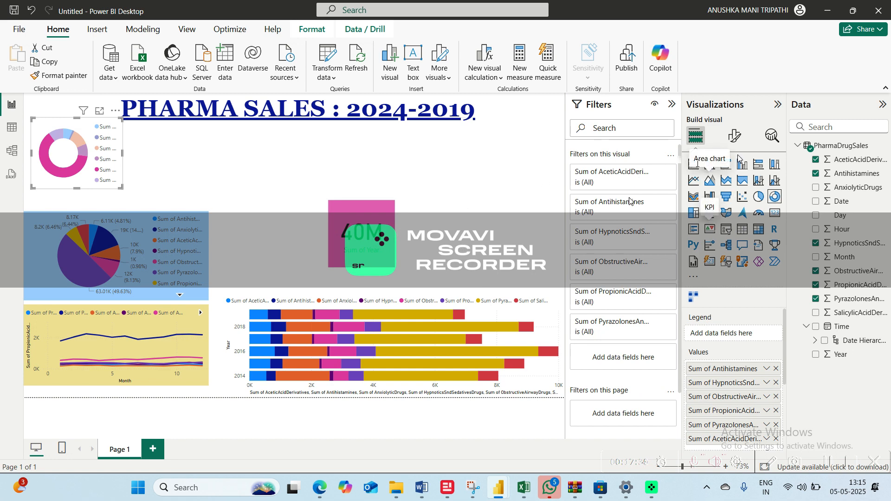
pyautogui.click(525, 216)
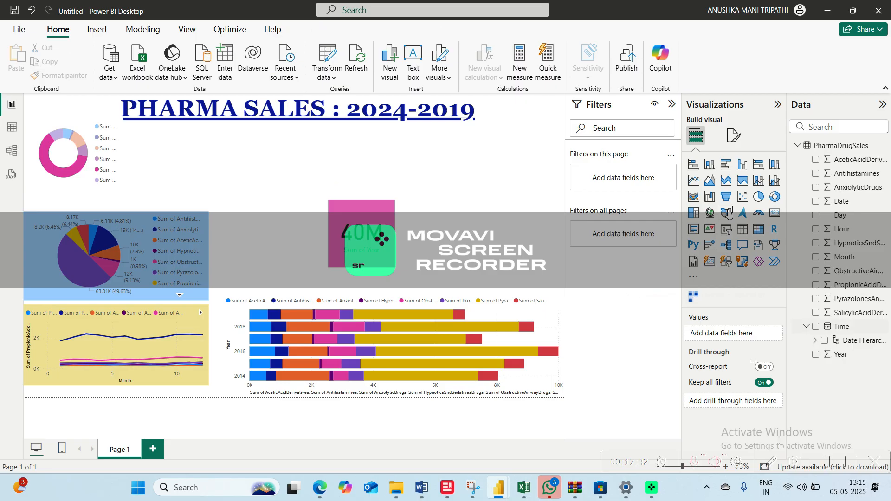
# Insert a stacked area chart with Year on the X-axis and Antihistamines, AceticAcidDerivatives, AnxiolyticDrugs and HypnoticsSndSedativesDrugs on the Y-axis
pyautogui.click(727, 180)
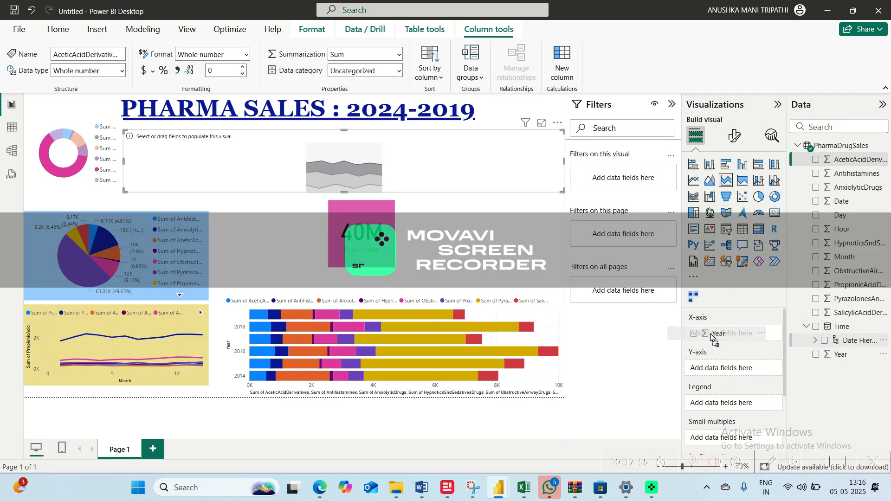
pyautogui.moveTo(841, 355); pyautogui.dragTo(712, 338)
pyautogui.moveTo(852, 173); pyautogui.dragTo(726, 370)
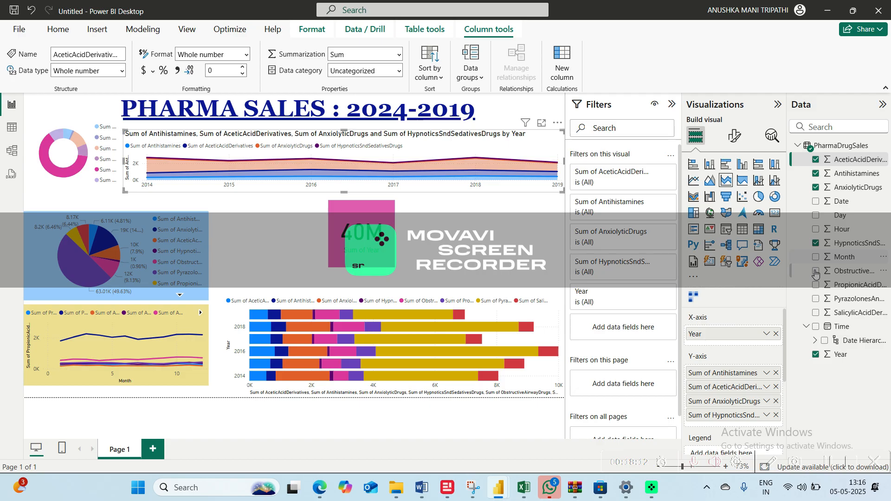
# Add ObstructiveAirwayDrugs to the area chart's Y-axis and remove AceticAcidDerivatives, leaving PropionicAcidDerivatives and PyrazolonesAndAnilides out
pyautogui.click(816, 272)
pyautogui.click(817, 285)
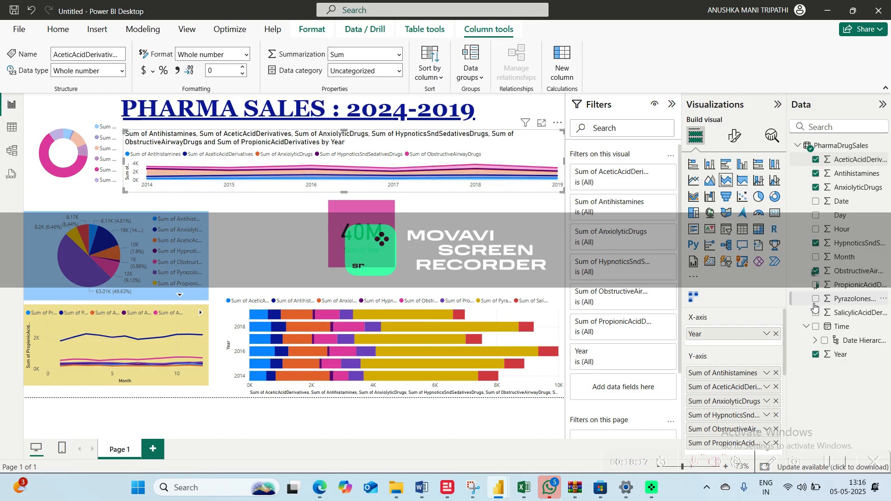
pyautogui.click(815, 305)
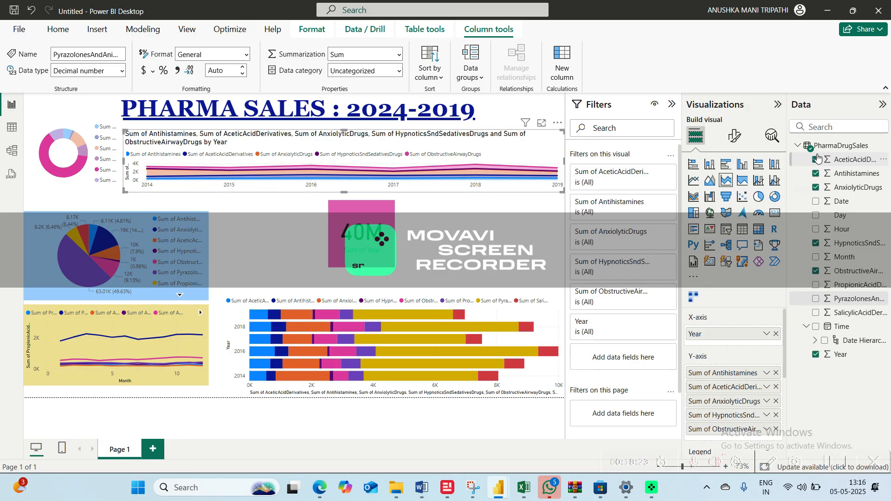
pyautogui.click(816, 159)
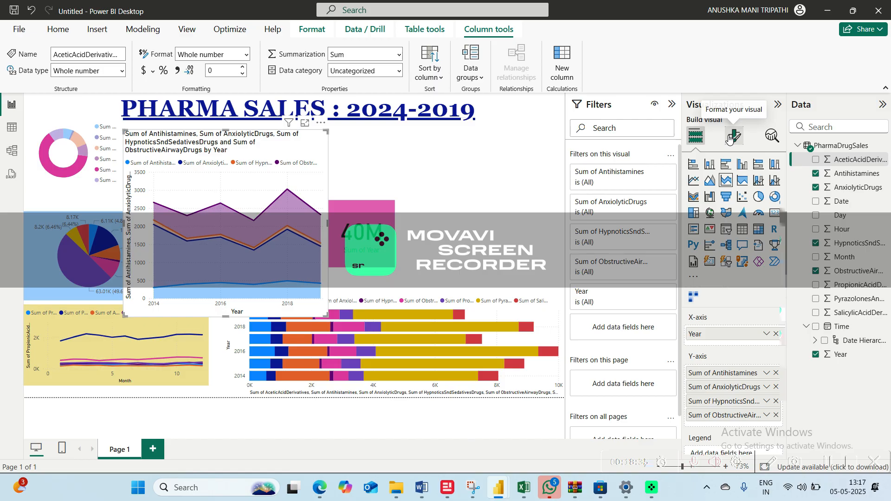
# Turn off the stacked area chart's title and widen the chart
pyautogui.click(730, 138)
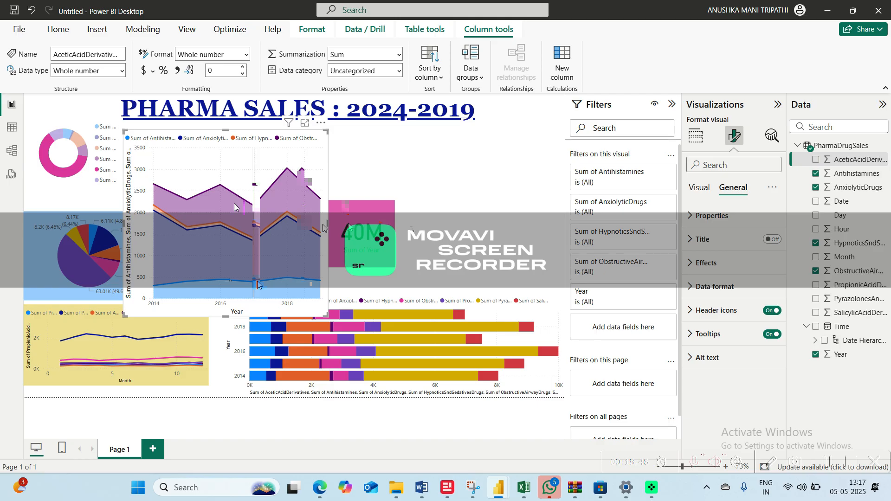
pyautogui.moveTo(328, 223); pyautogui.dragTo(412, 224)
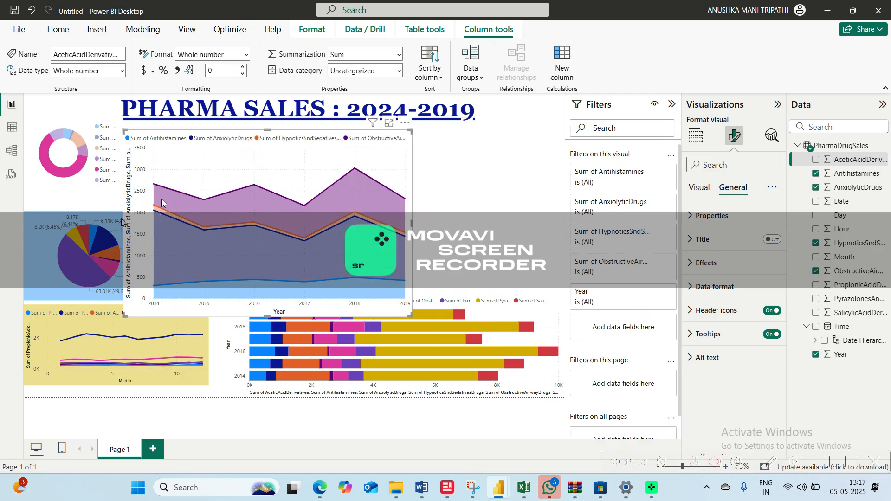
# Shrink the stacked area chart in width and height and move it to the page's right side above the bar chart
pyautogui.moveTo(162, 199); pyautogui.dragTo(163, 197)
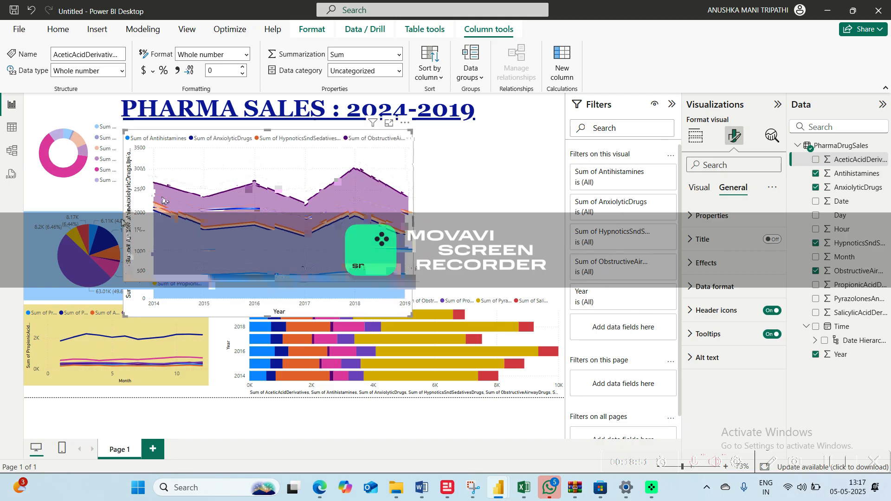
pyautogui.moveTo(412, 316); pyautogui.dragTo(322, 259)
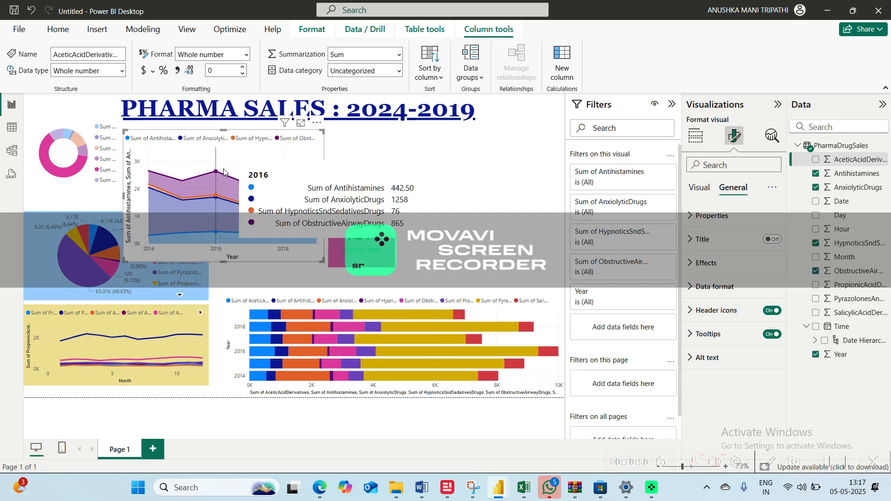
pyautogui.moveTo(228, 165); pyautogui.dragTo(572, 205)
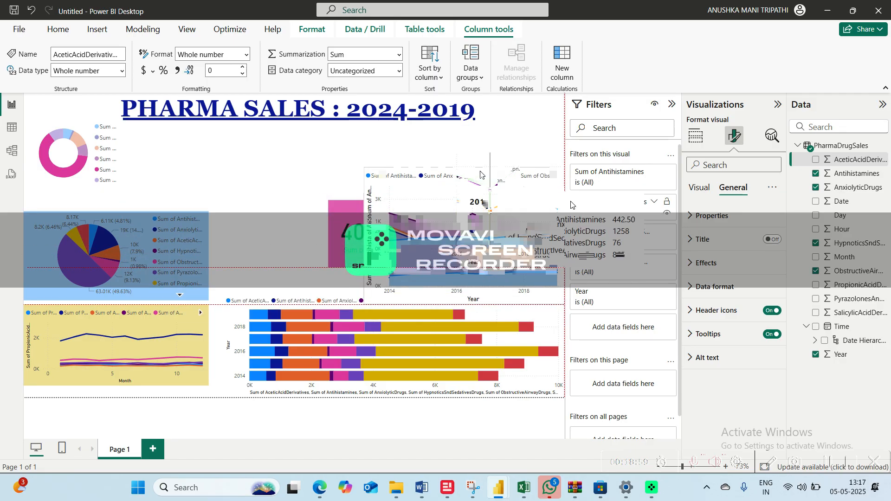
# Move the Year card up beside the donut chart and turn off the stacked area chart's legend
pyautogui.click(342, 221)
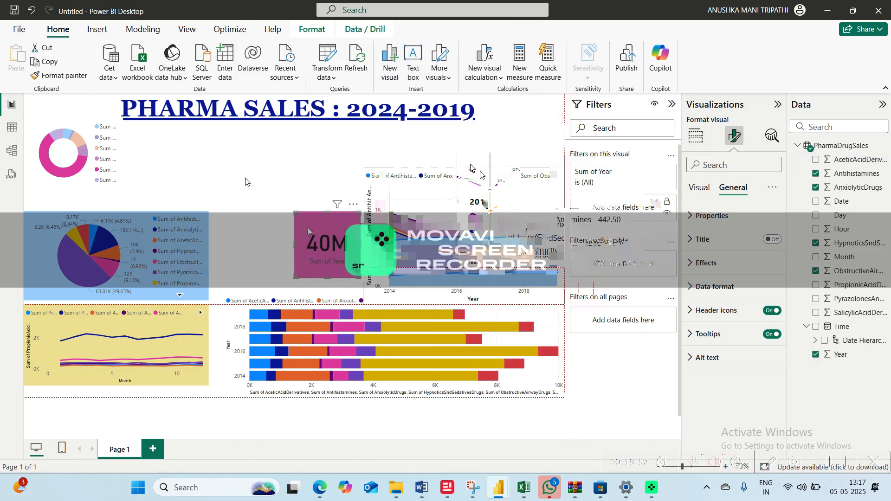
pyautogui.moveTo(307, 231); pyautogui.dragTo(145, 150)
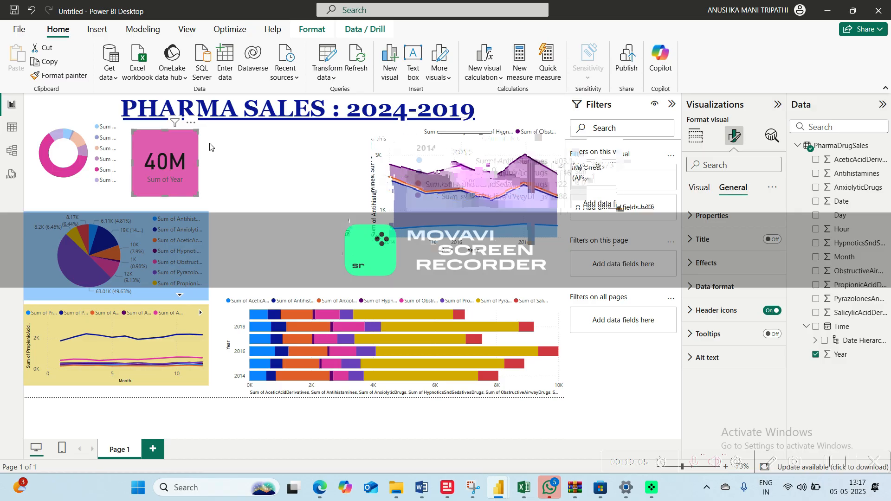
pyautogui.click(406, 215)
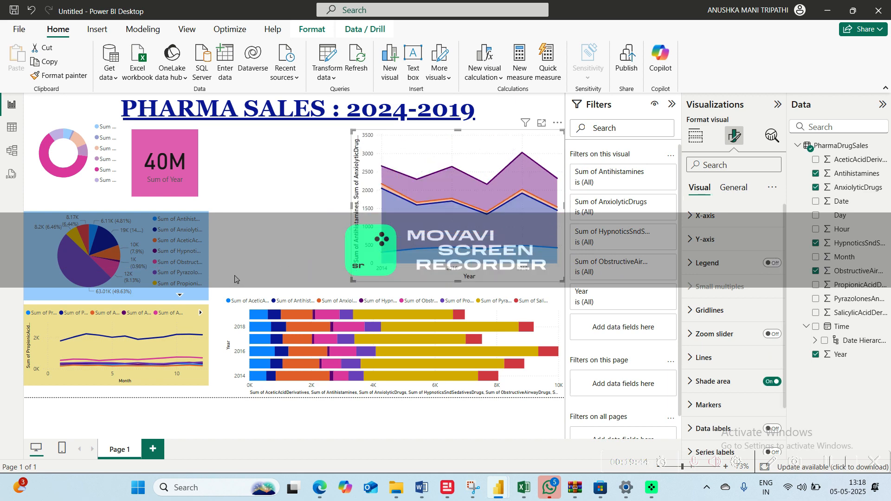
# Insert a 100% stacked column chart with Day on the X-axis and HypnoticsSndSedativesDrugs, ObstructiveAirwayDrugs, Antihistamines and AnxiolyticDrugs on the Y-axis
pyautogui.click(304, 240)
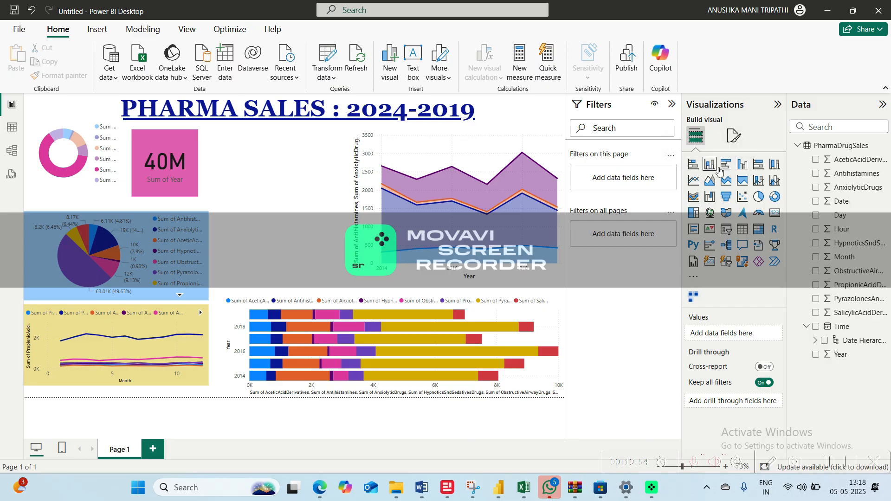
pyautogui.click(773, 165)
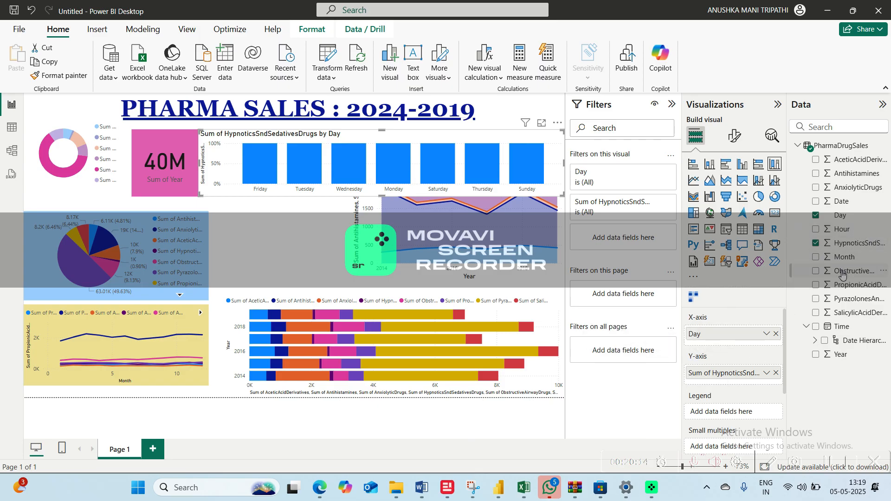
pyautogui.click(817, 271)
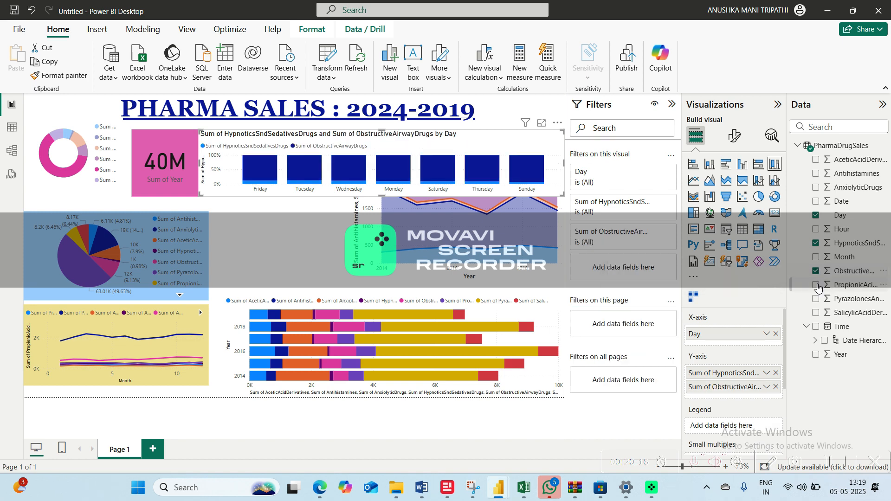
pyautogui.click(815, 174)
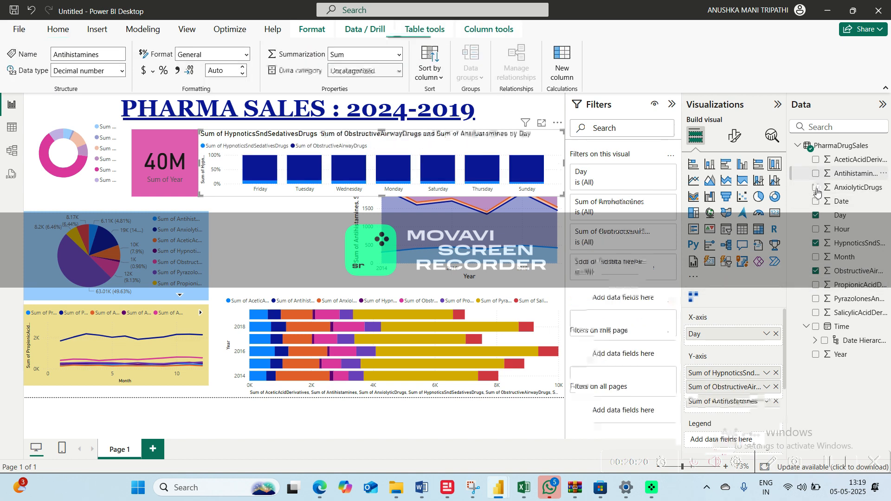
pyautogui.click(816, 187)
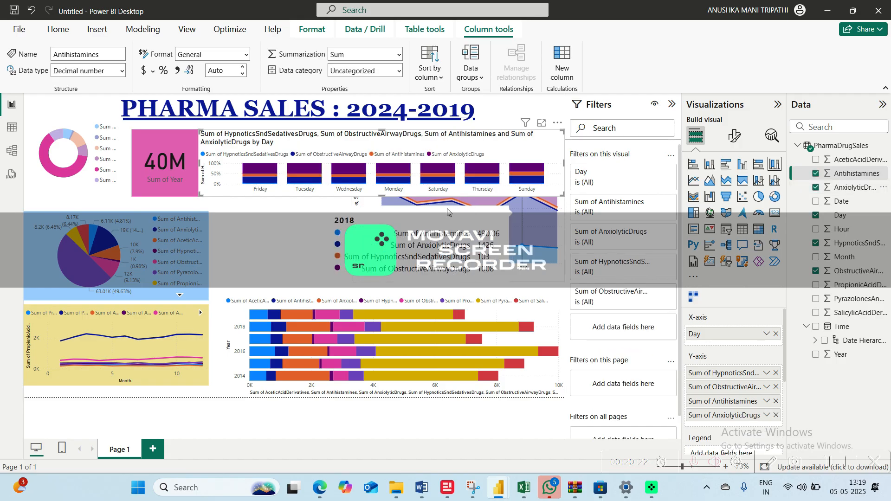
# Change the 100% stacked column chart's title text to SALES IN WEEK
pyautogui.click(735, 136)
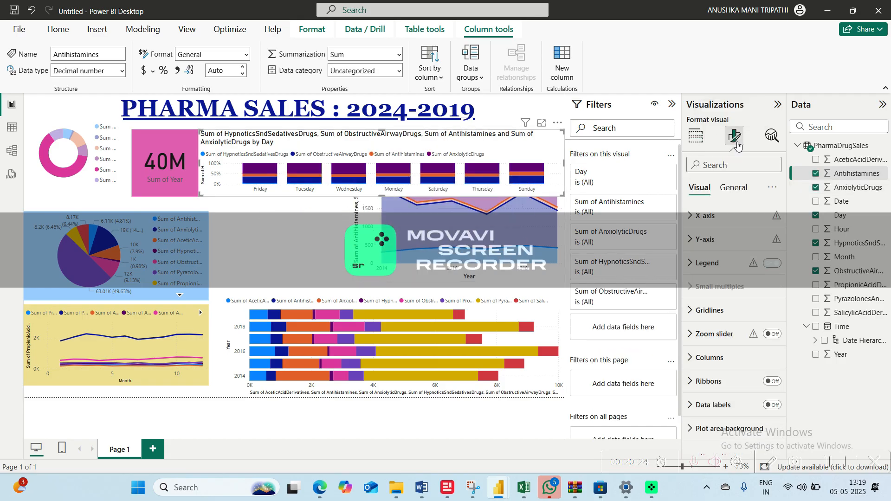
pyautogui.click(736, 194)
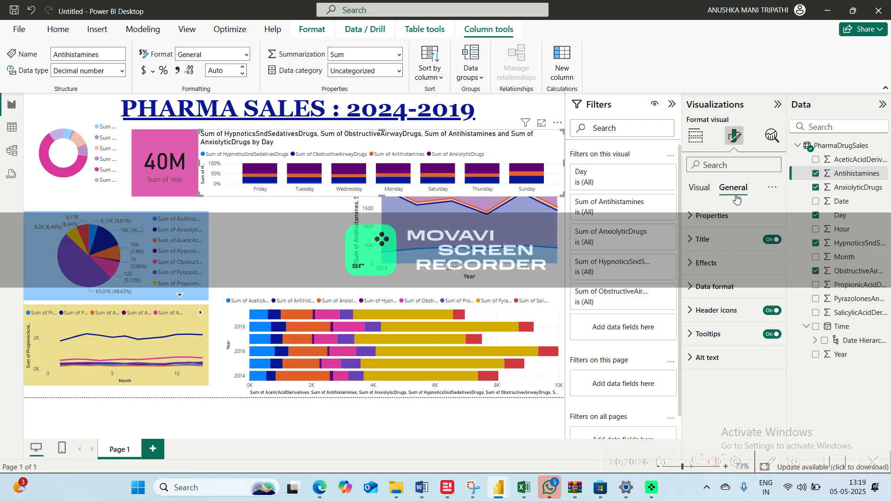
pyautogui.click(771, 237)
pyautogui.click(771, 238)
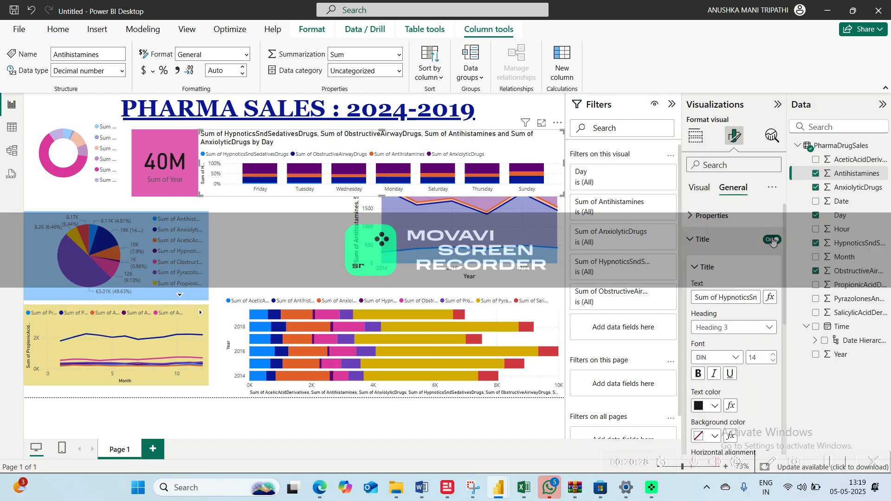
pyautogui.click(772, 239)
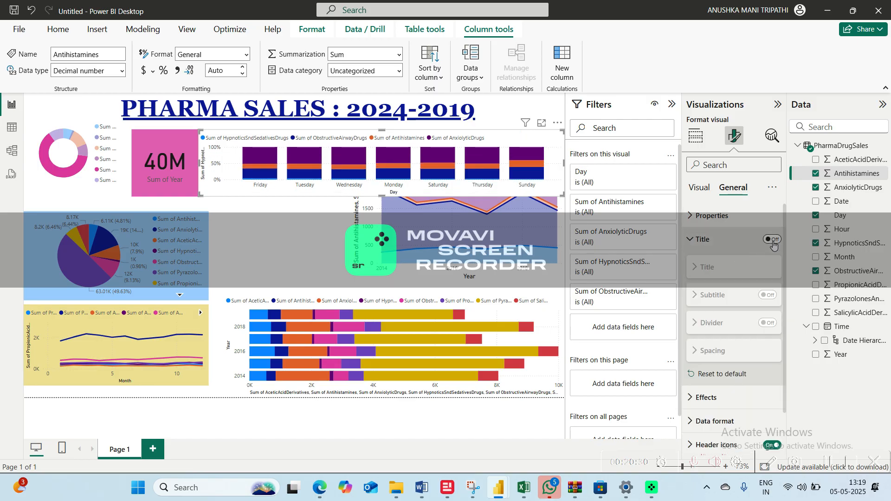
pyautogui.click(718, 298)
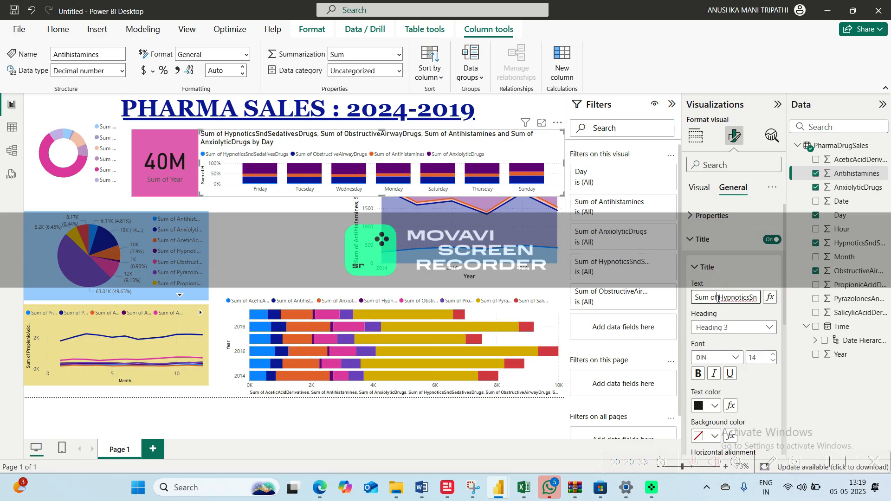
pyautogui.hotkey('ctrl', 'a')
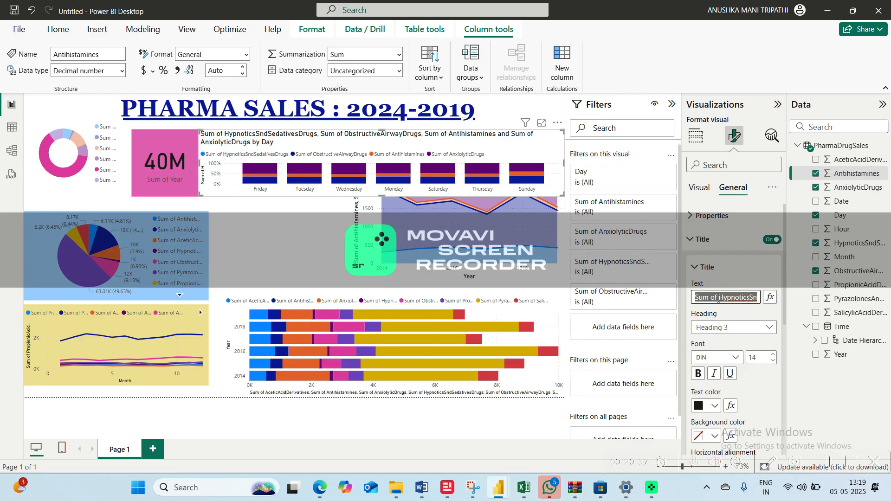
pyautogui.click(719, 300)
pyautogui.write('SA')
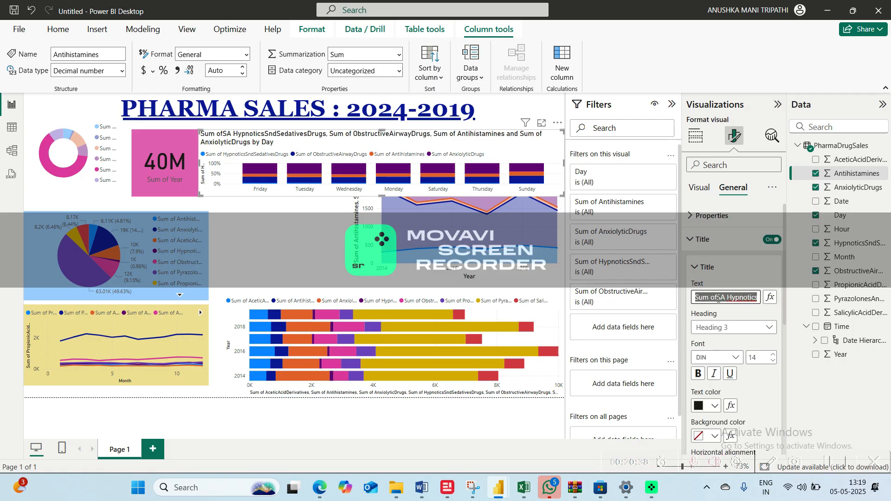
pyautogui.write('SALES IN')
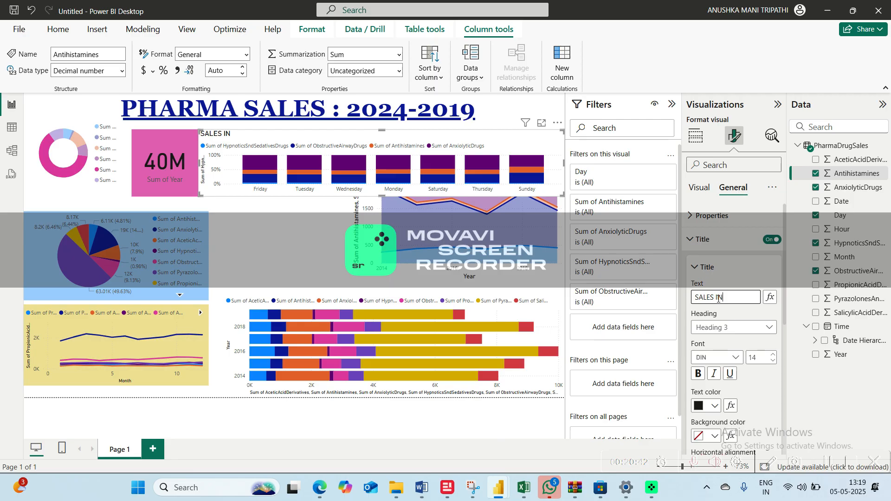
pyautogui.write(' MON')
pyautogui.write('K')
# Format the column chart's title in dark blue bold with the Normal heading style and add leading spaces to its text
pyautogui.click(714, 406)
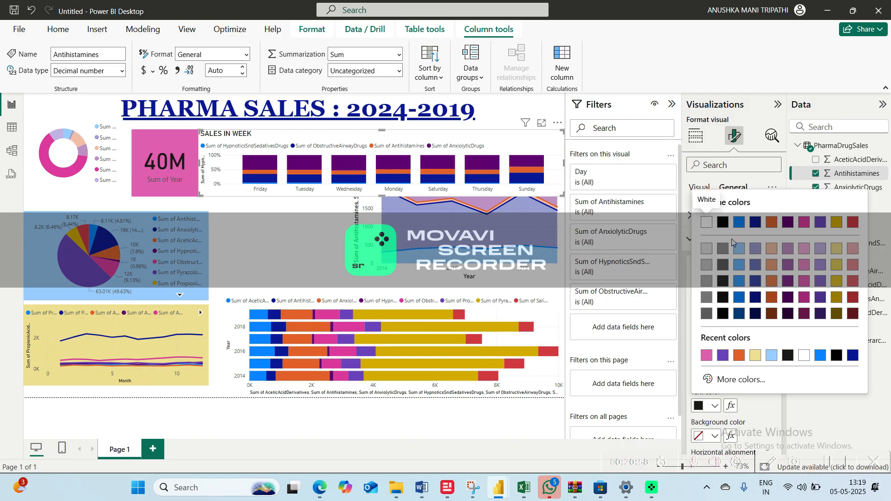
pyautogui.click(756, 224)
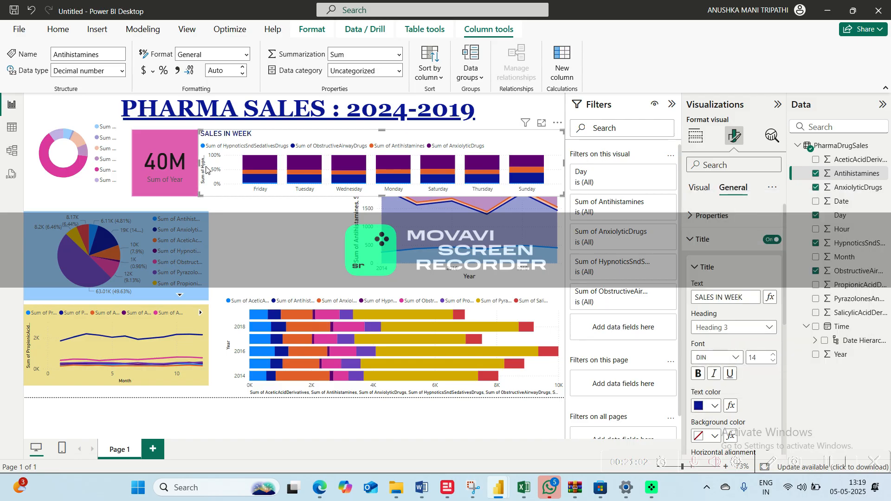
pyautogui.click(695, 297)
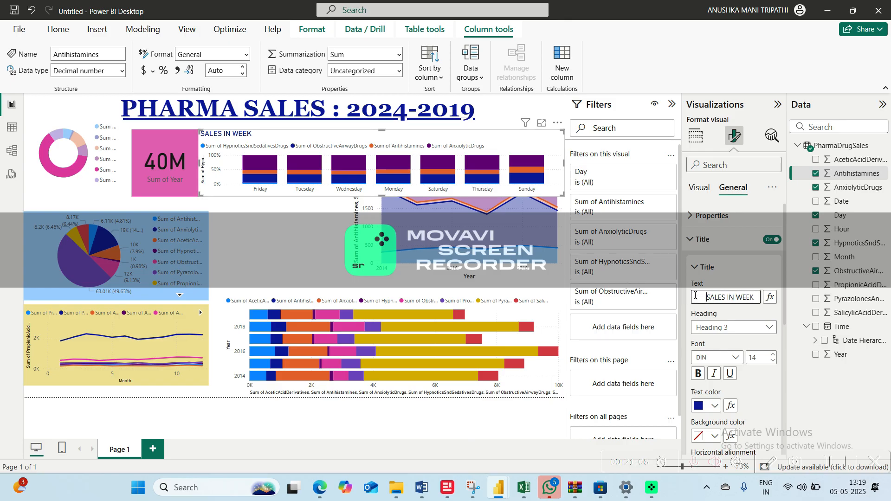
pyautogui.click(731, 328)
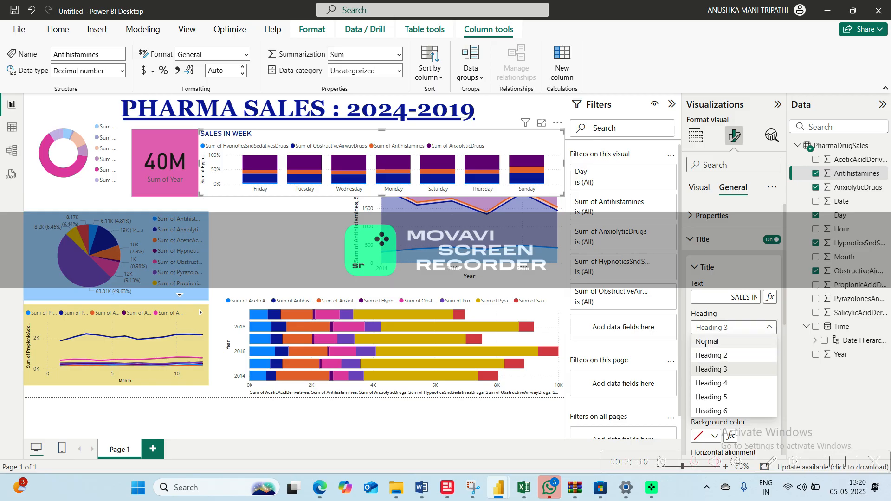
pyautogui.click(705, 343)
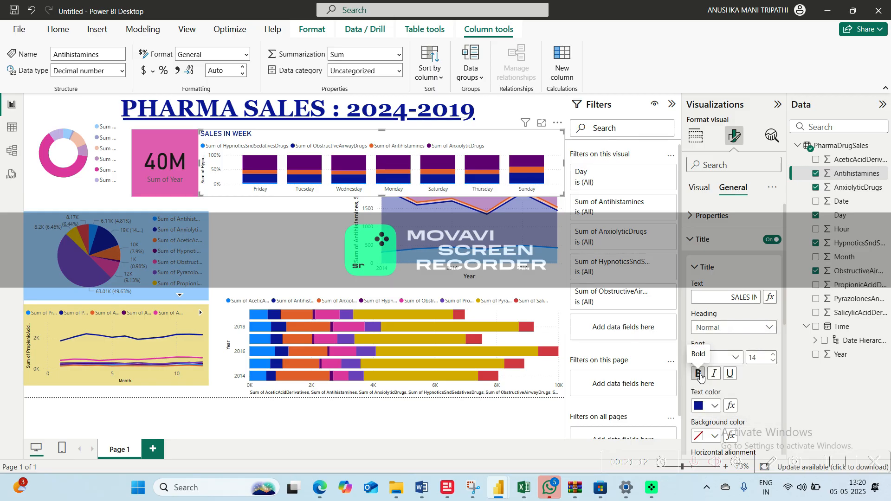
pyautogui.click(701, 377)
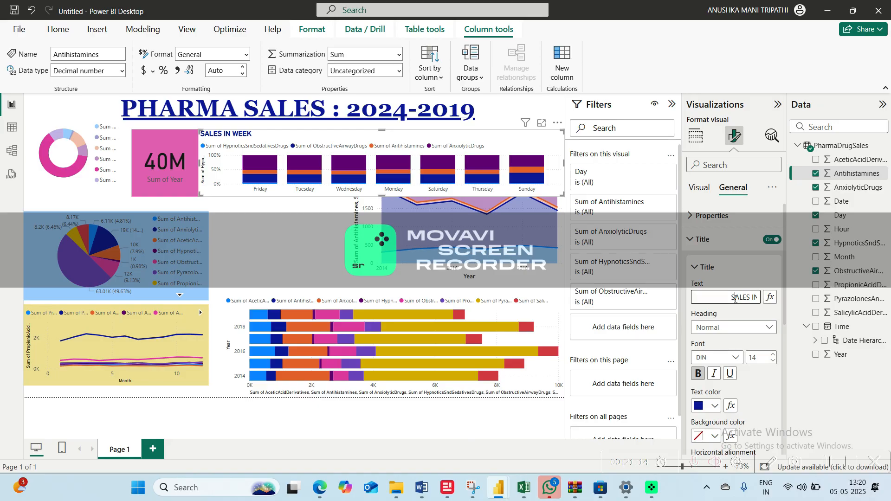
pyautogui.click(699, 374)
pyautogui.click(699, 374)
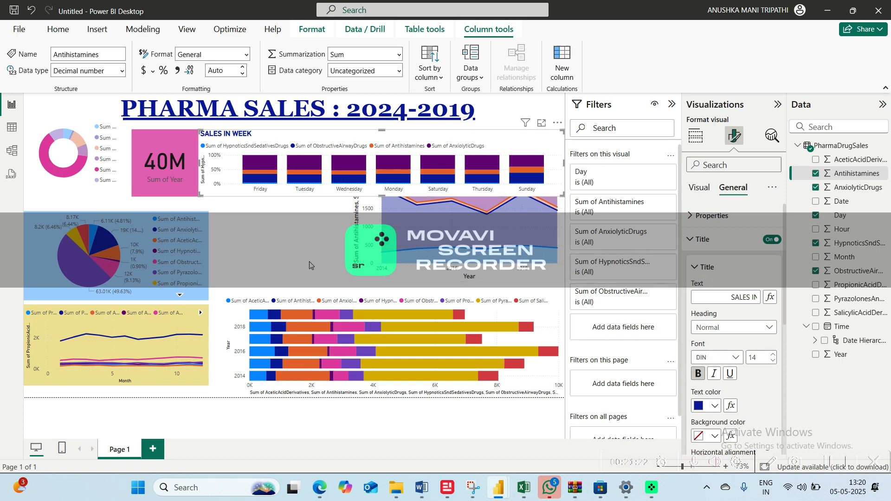
# Make the SALES IN WEEK chart narrower and taller and move it off the area chart toward the Year card
pyautogui.click(194, 200)
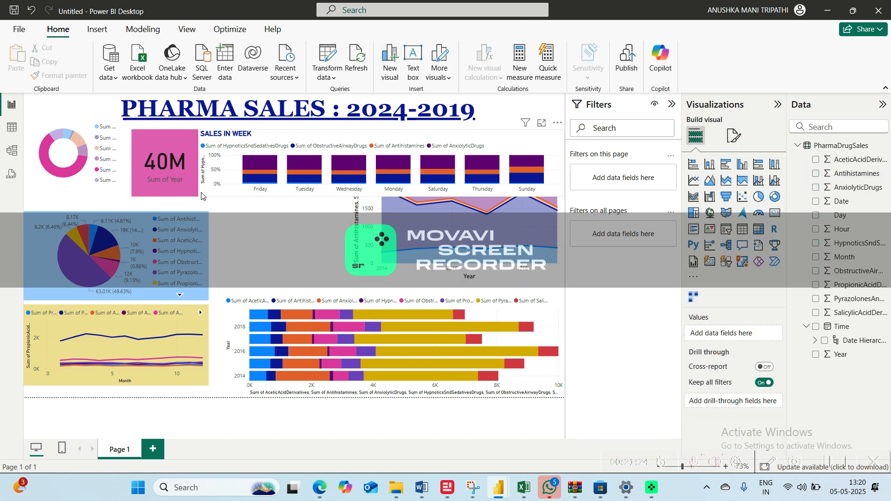
pyautogui.click(283, 146)
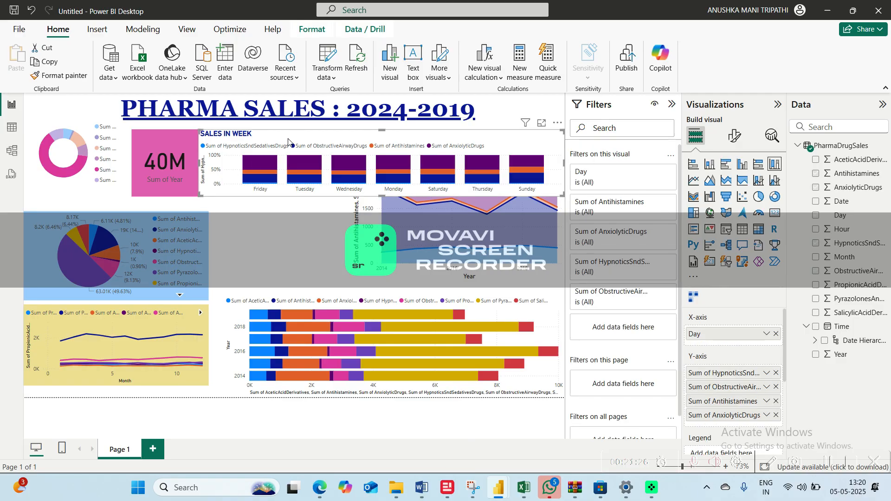
pyautogui.moveTo(199, 195); pyautogui.dragTo(379, 223)
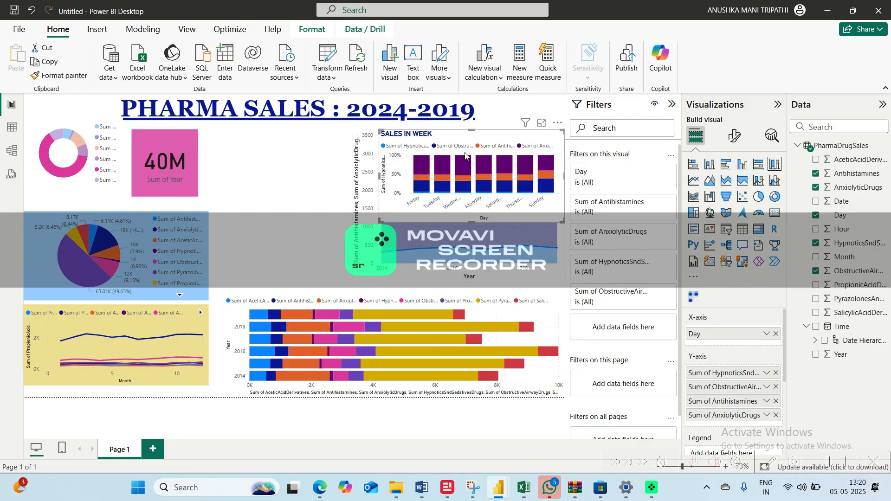
pyautogui.moveTo(466, 156); pyautogui.dragTo(267, 201)
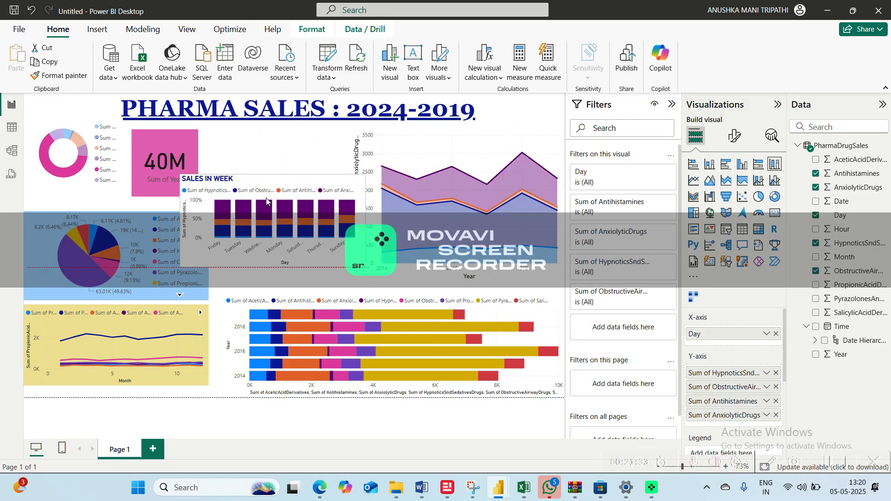
# Shrink the area chart slightly and fit the narrowed SALES IN WEEK chart between it and the Year card
pyautogui.click(412, 219)
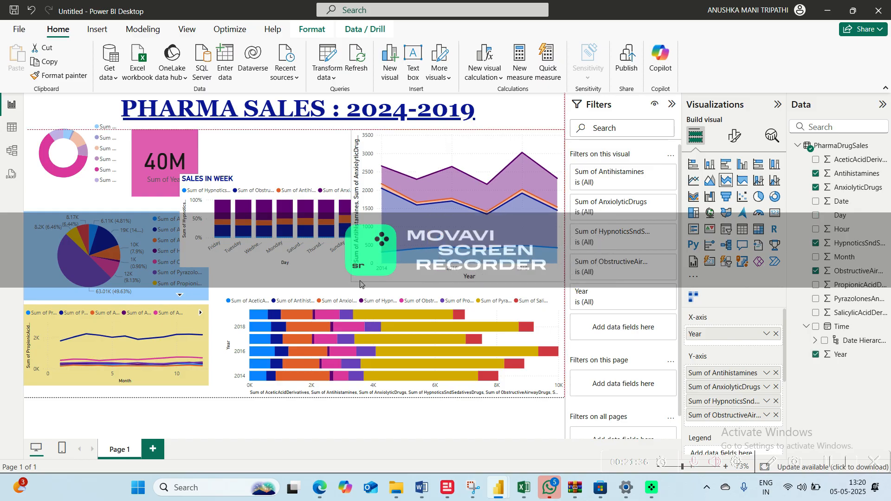
pyautogui.moveTo(352, 280); pyautogui.dragTo(367, 263)
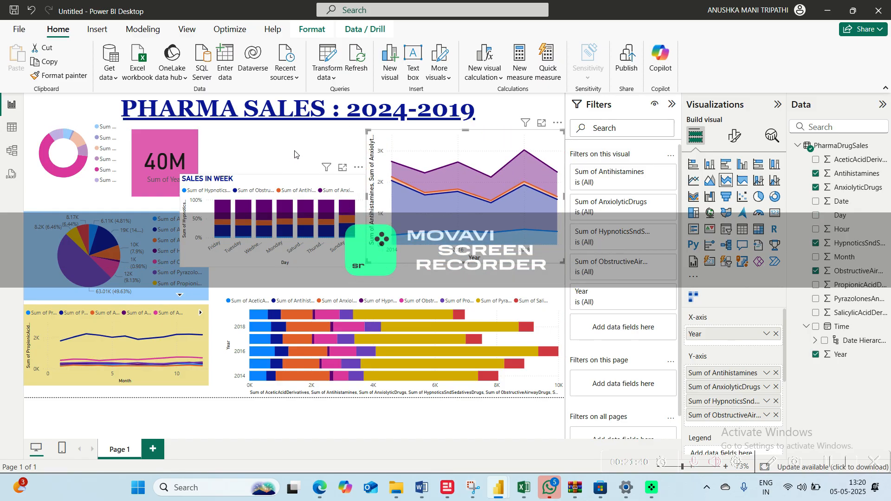
pyautogui.moveTo(294, 154); pyautogui.dragTo(303, 129)
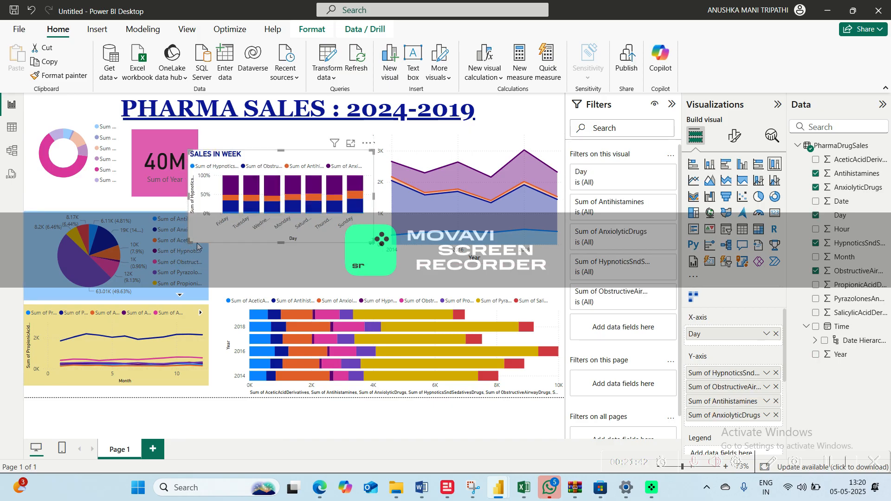
pyautogui.moveTo(197, 246); pyautogui.dragTo(225, 247)
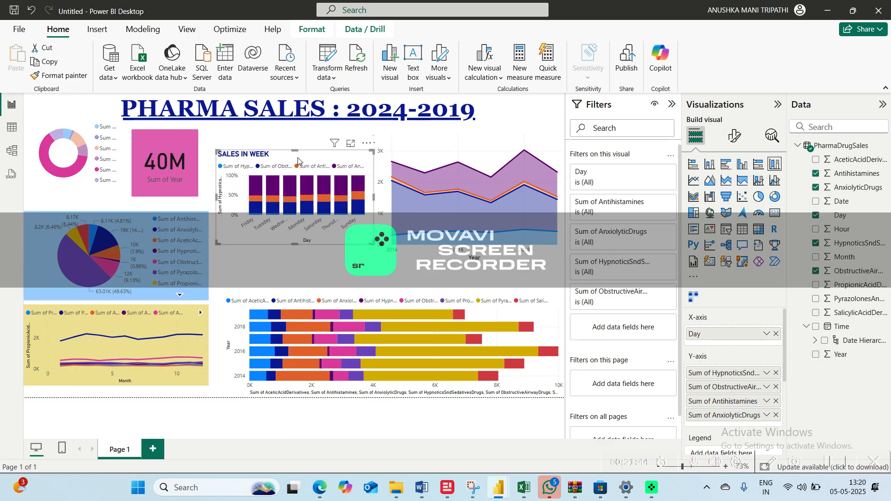
pyautogui.moveTo(298, 160); pyautogui.dragTo(294, 157)
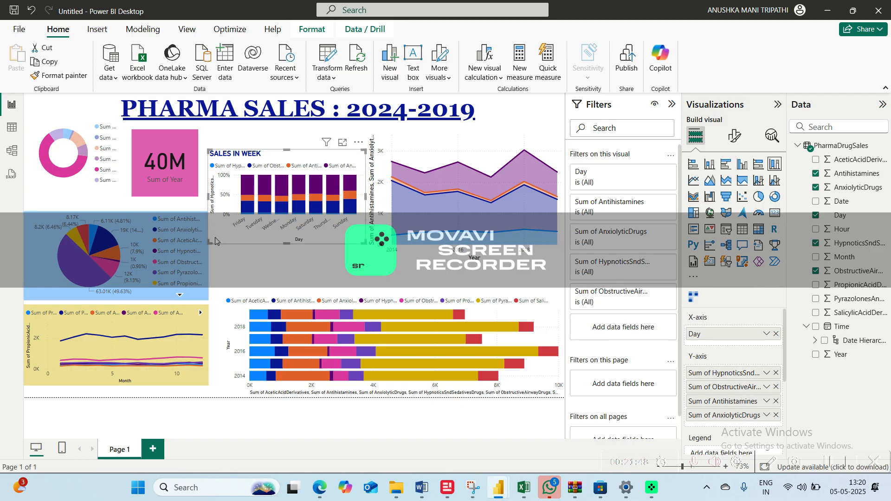
pyautogui.moveTo(215, 241); pyautogui.dragTo(221, 244)
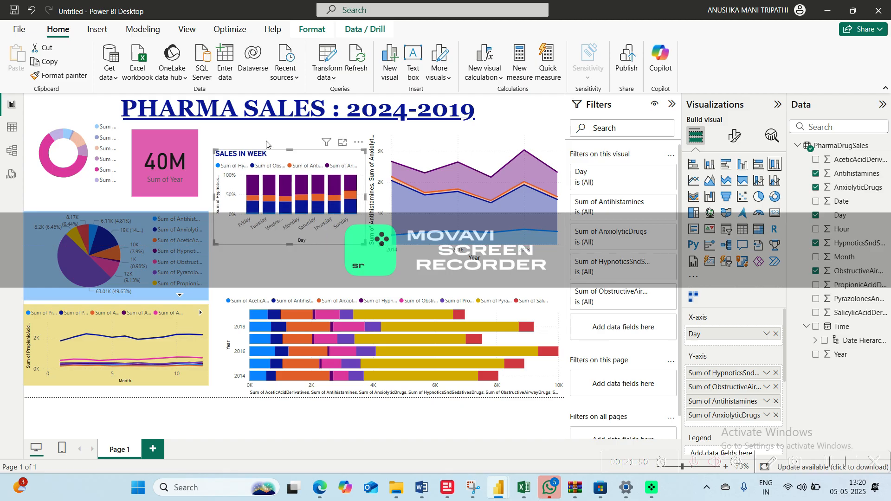
# Fill the background of the PHARMA SALES : 2024-2019 title text box with the lightest red theme color
pyautogui.click(503, 108)
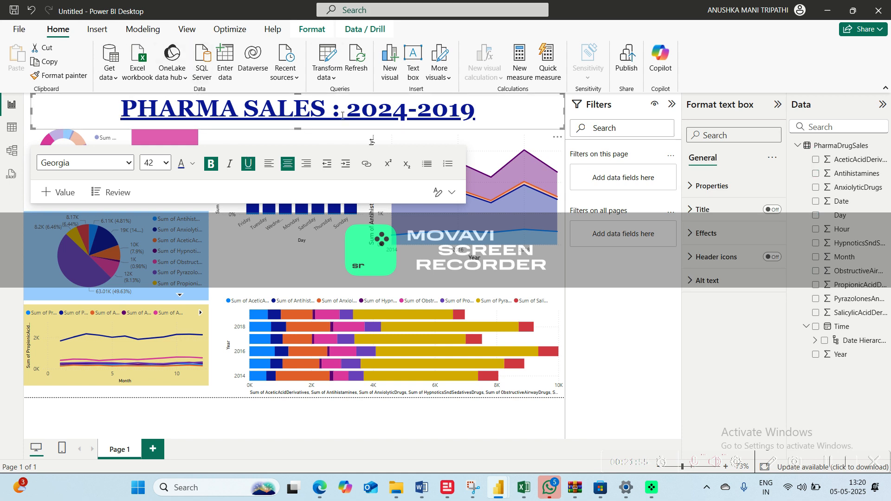
pyautogui.click(701, 187)
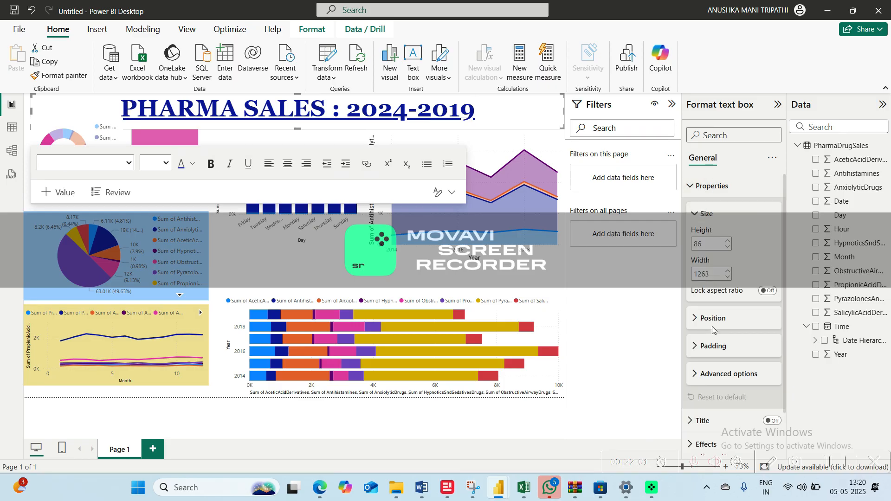
pyautogui.click(700, 191)
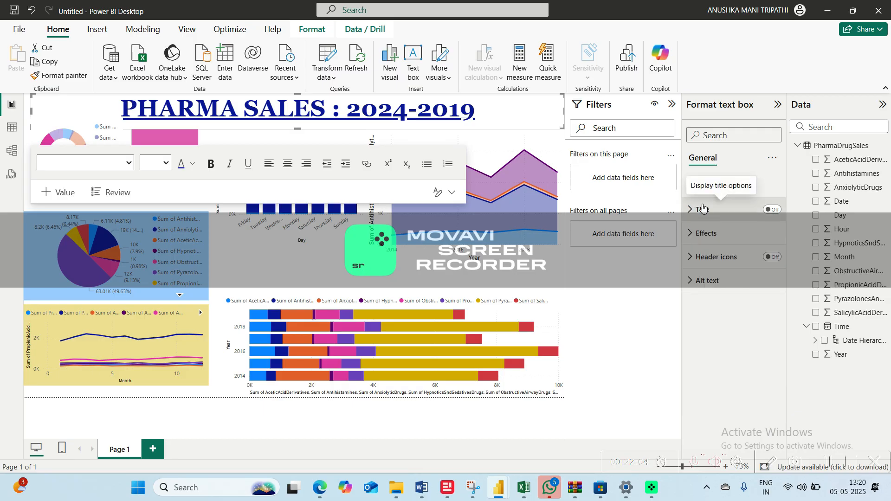
pyautogui.click(703, 208)
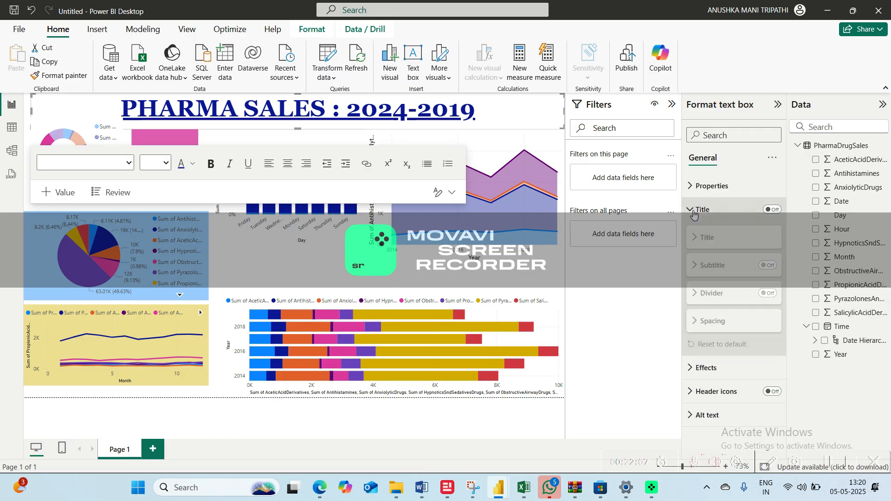
pyautogui.click(692, 211)
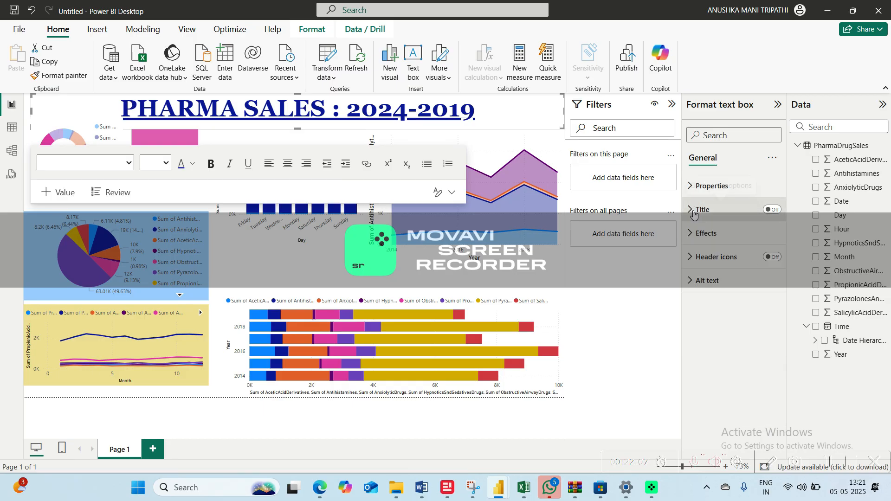
pyautogui.click(697, 245)
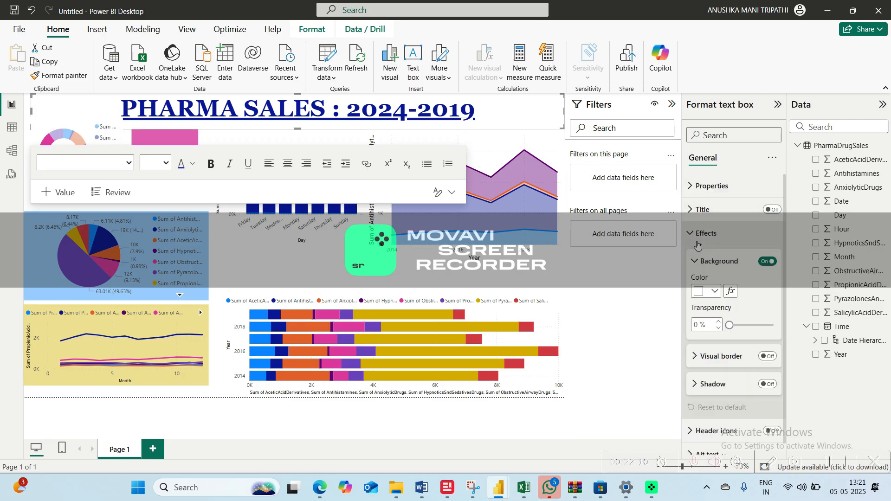
pyautogui.click(711, 294)
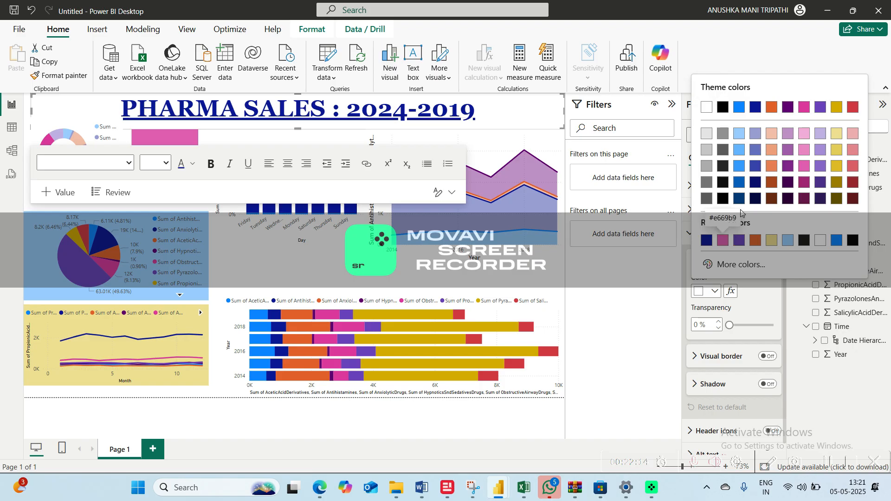
pyautogui.click(851, 134)
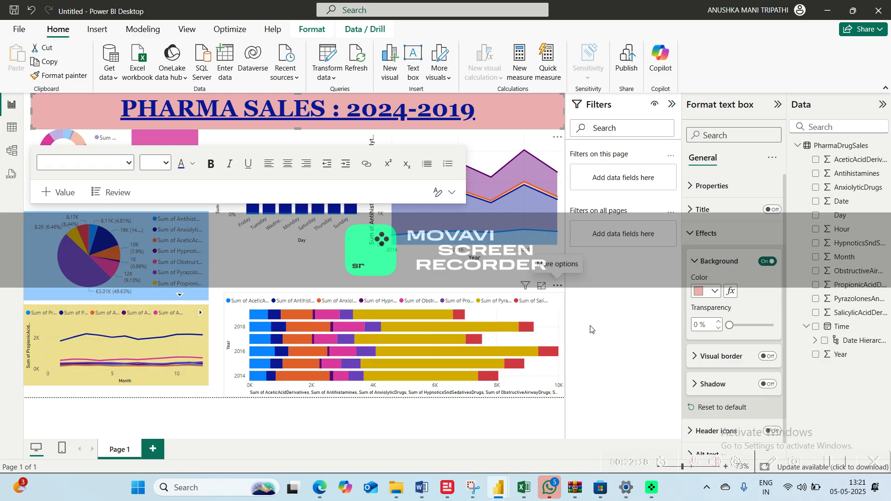
pyautogui.click(778, 104)
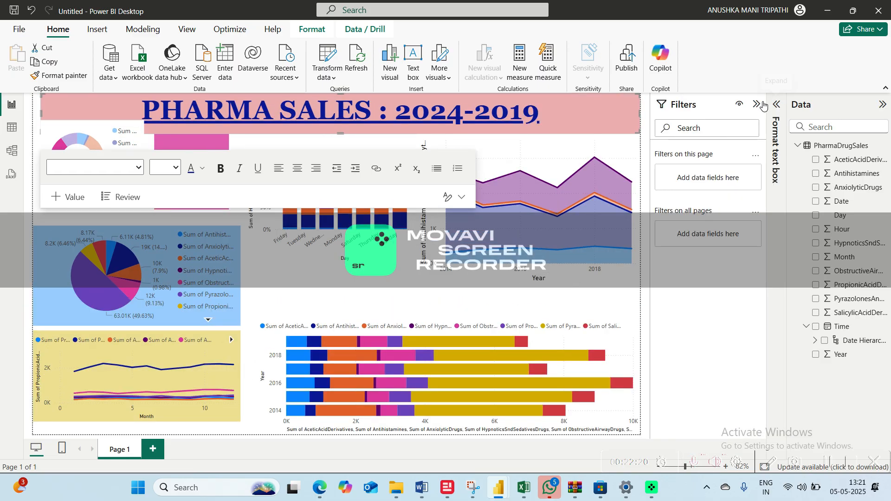
# Move the donut chart down slightly so it sits clear of the title banner, level with the Year card
pyautogui.click(637, 341)
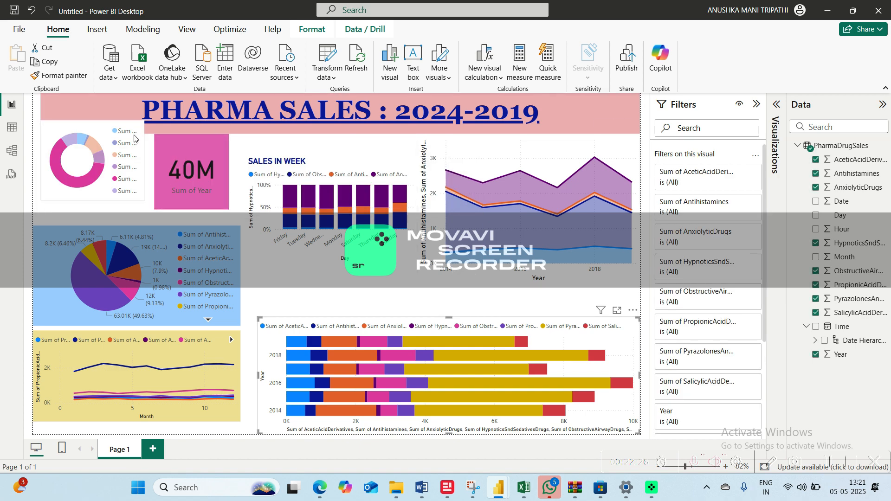
pyautogui.click(140, 222)
pyautogui.moveTo(91, 130); pyautogui.dragTo(95, 148)
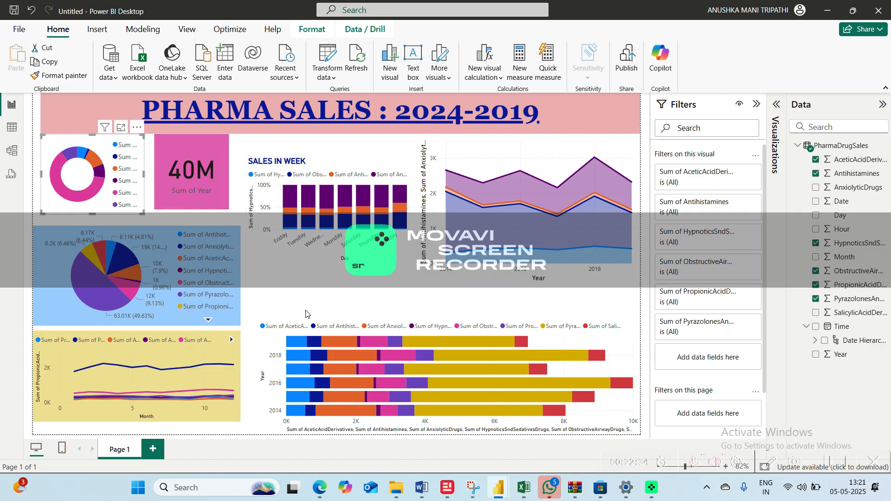
pyautogui.click(306, 313)
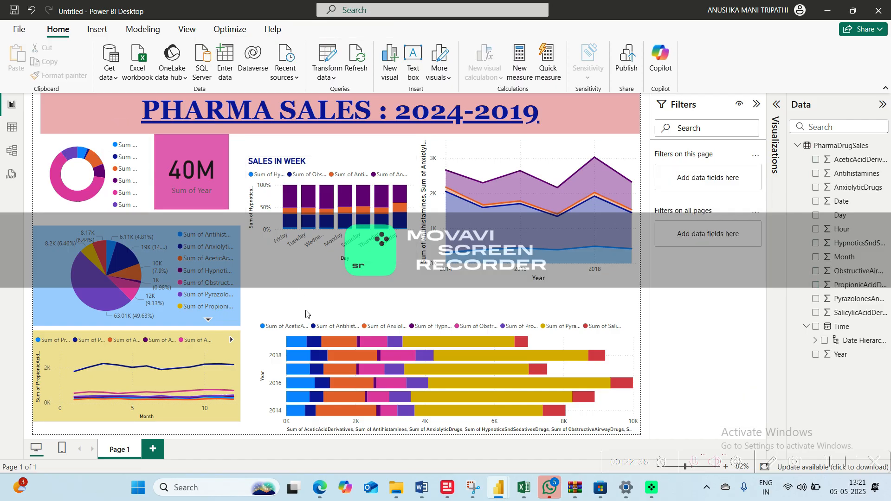